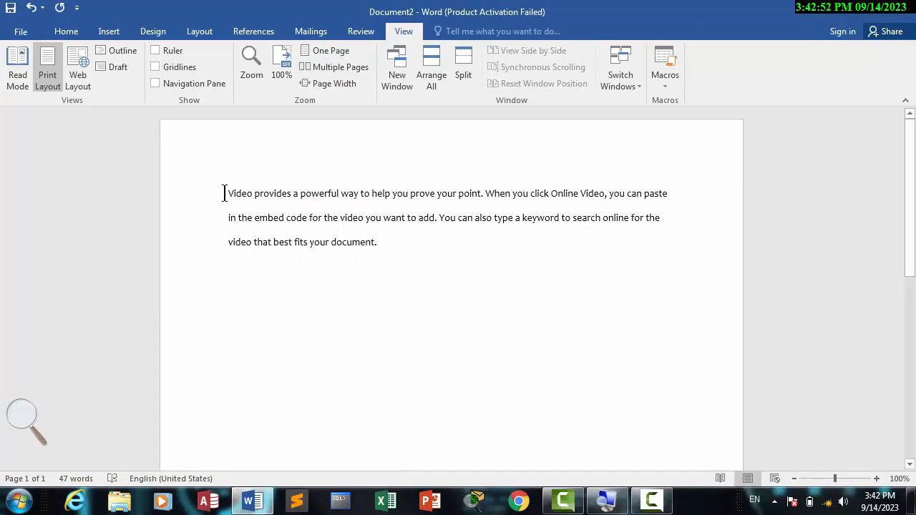
# - Insert two blank lines above the paragraph and place the cursor on the first one
pyautogui.press('Return')
pyautogui.press('Return')
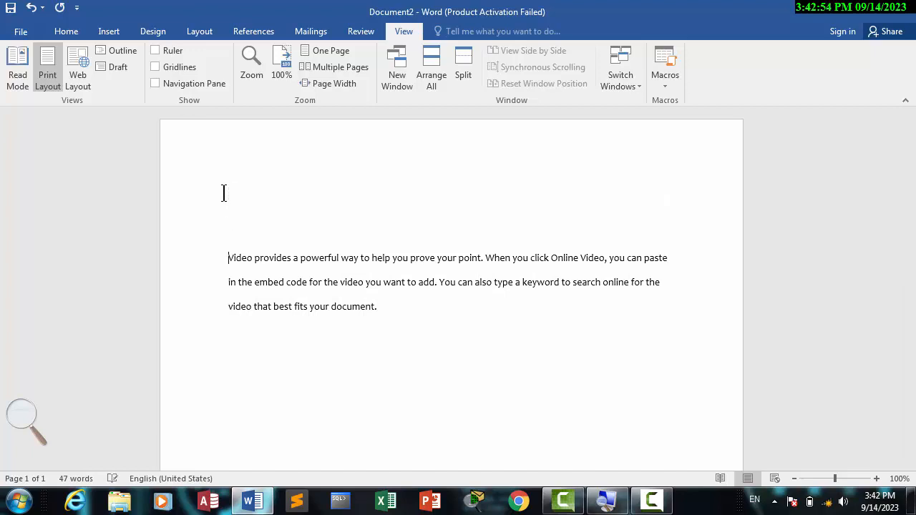
pyautogui.click(229, 181)
pyautogui.click(101, 31)
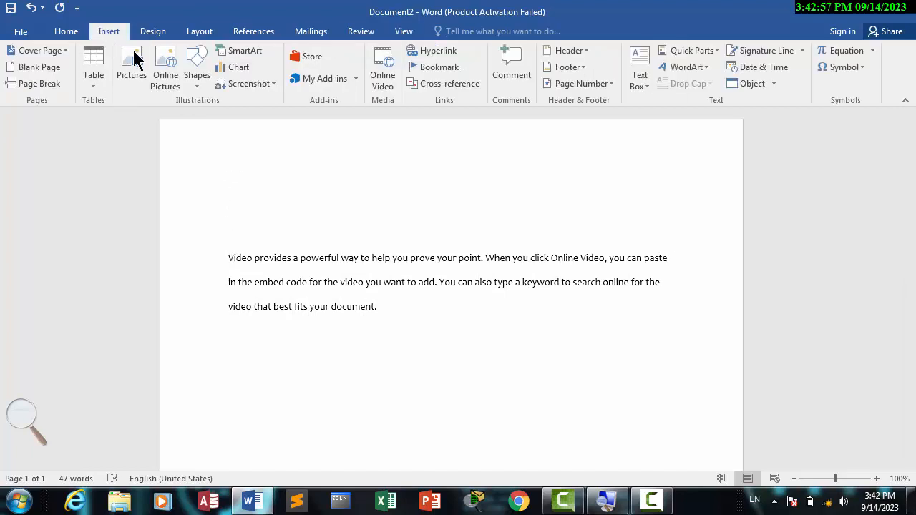
pyautogui.click(194, 84)
pyautogui.click(237, 114)
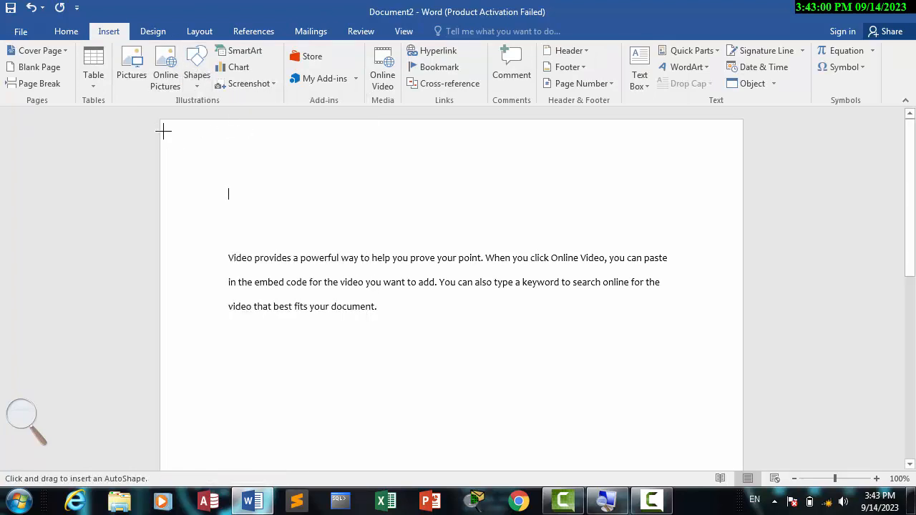
pyautogui.press('Escape')
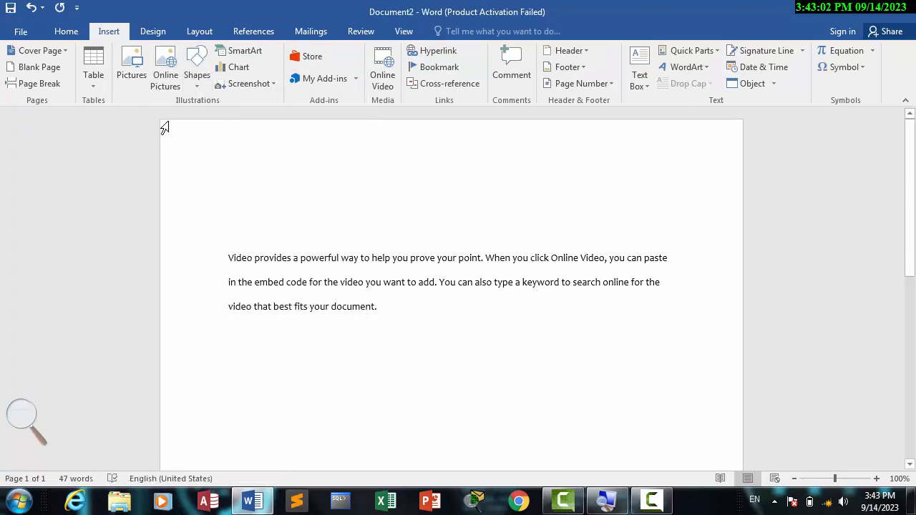
# - Draw a rectangle about 9.98 cm wide and 3.04 cm high from the page's upper-left corner
pyautogui.click(198, 83)
pyautogui.click(234, 116)
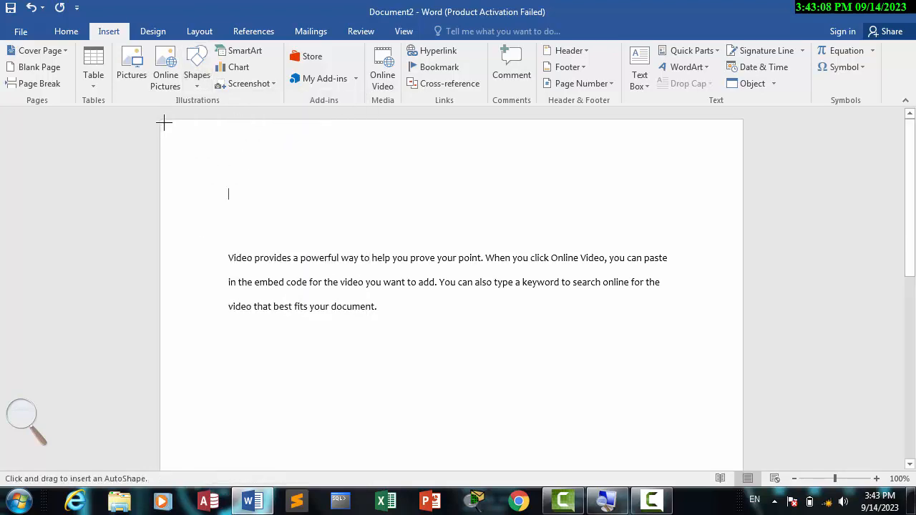
pyautogui.moveTo(163, 121); pyautogui.dragTo(434, 204)
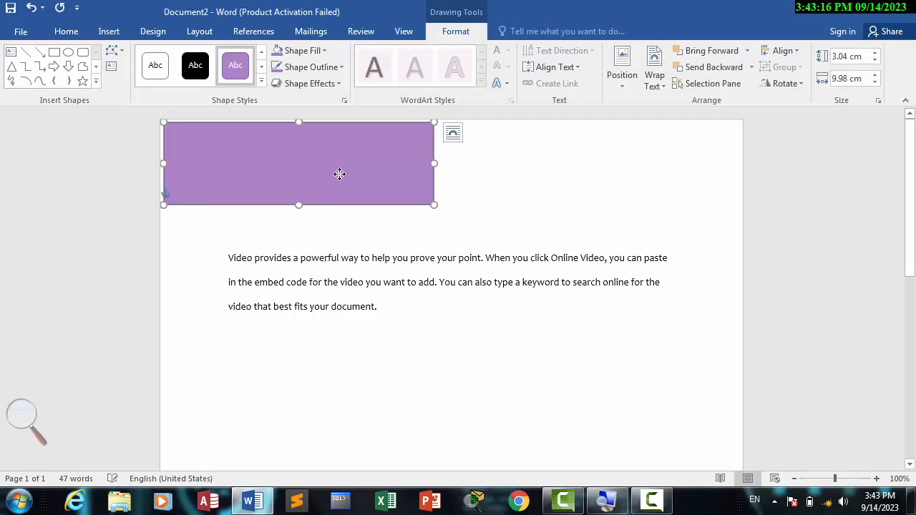
# - Widen the rectangle to about 10.16 cm and position it close to the page's upper-left corner
pyautogui.moveTo(355, 197); pyautogui.dragTo(345, 180)
pyautogui.moveTo(476, 176)
pyautogui.mouseDown()
pyautogui.moveTo(382, 183)
pyautogui.moveTo(502, 181)
pyautogui.moveTo(435, 188)
pyautogui.moveTo(484, 188)
pyautogui.mouseUp()
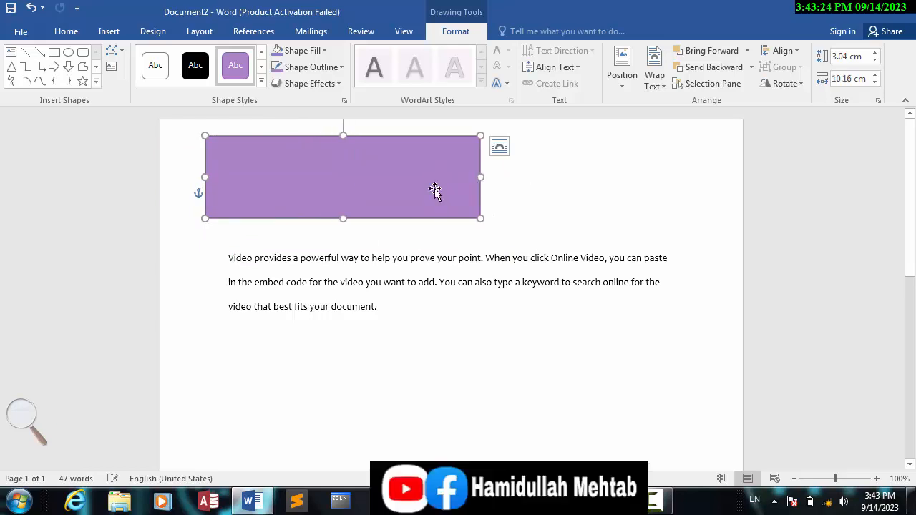
pyautogui.moveTo(400, 188); pyautogui.dragTo(384, 178)
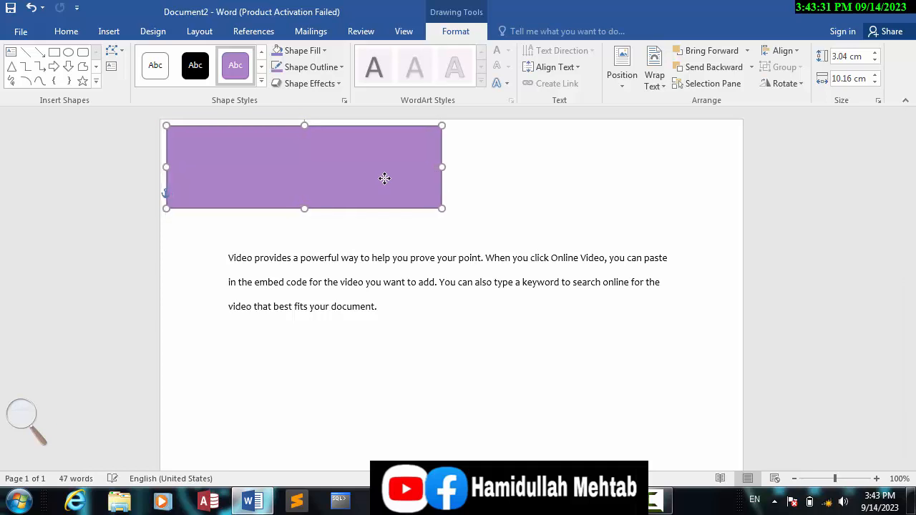
# - Show the ruler and use it to set the left page margin to about 2 cm and the right margin to about 2.34 cm
pyautogui.click(403, 36)
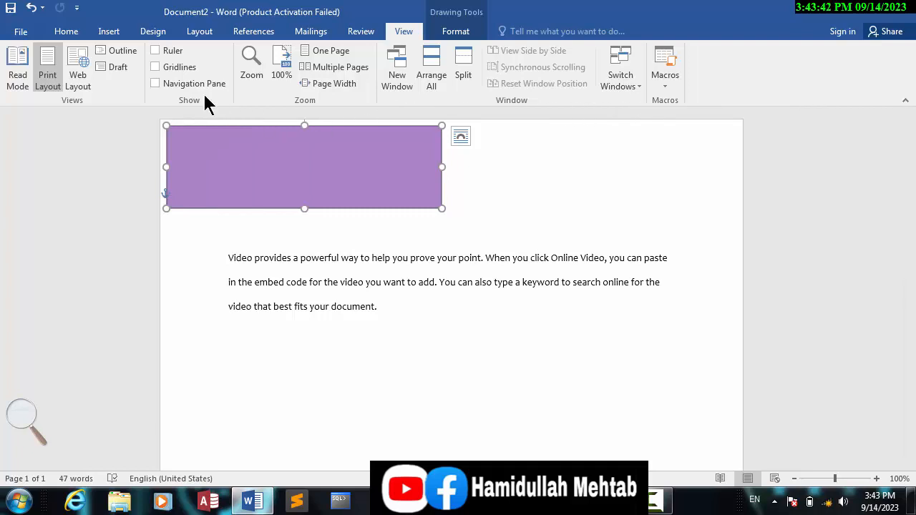
pyautogui.click(156, 51)
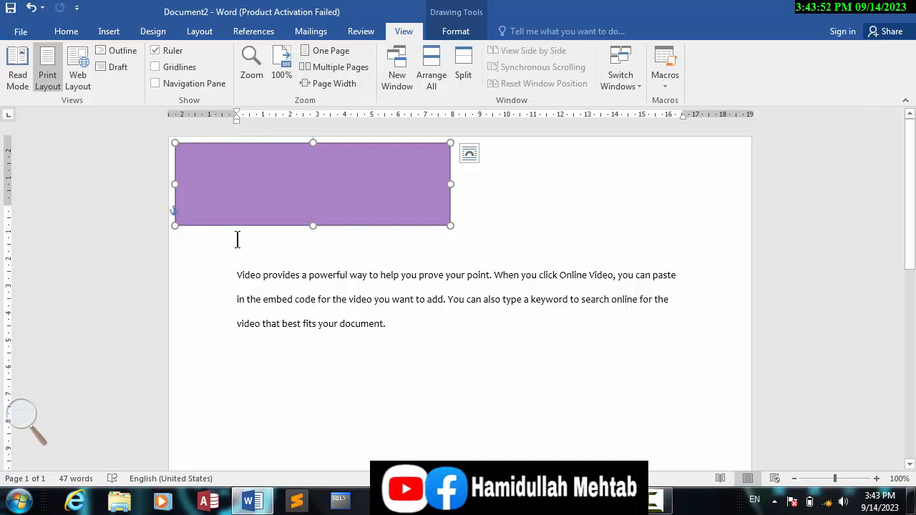
pyautogui.moveTo(237, 285); pyautogui.dragTo(250, 313)
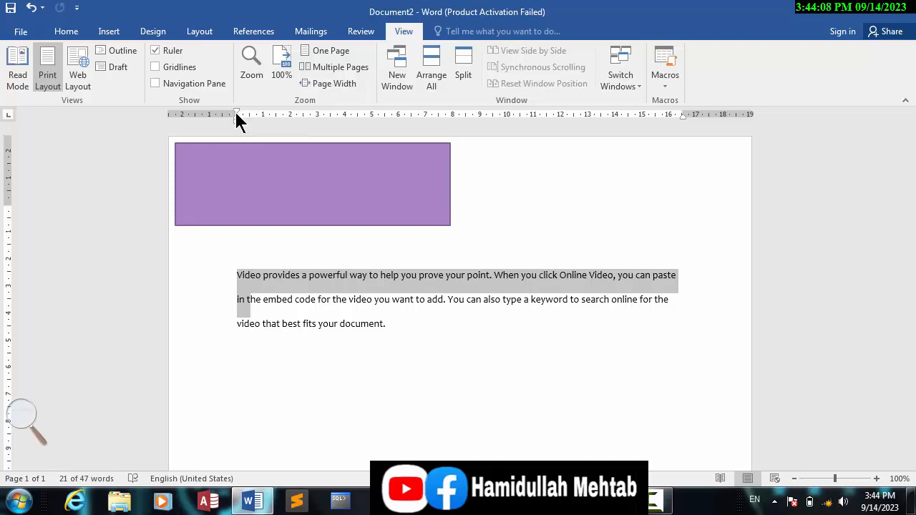
pyautogui.moveTo(236, 114)
pyautogui.mouseDown()
pyautogui.moveTo(188, 114)
pyautogui.moveTo(341, 100)
pyautogui.moveTo(180, 113)
pyautogui.moveTo(224, 116)
pyautogui.mouseUp()
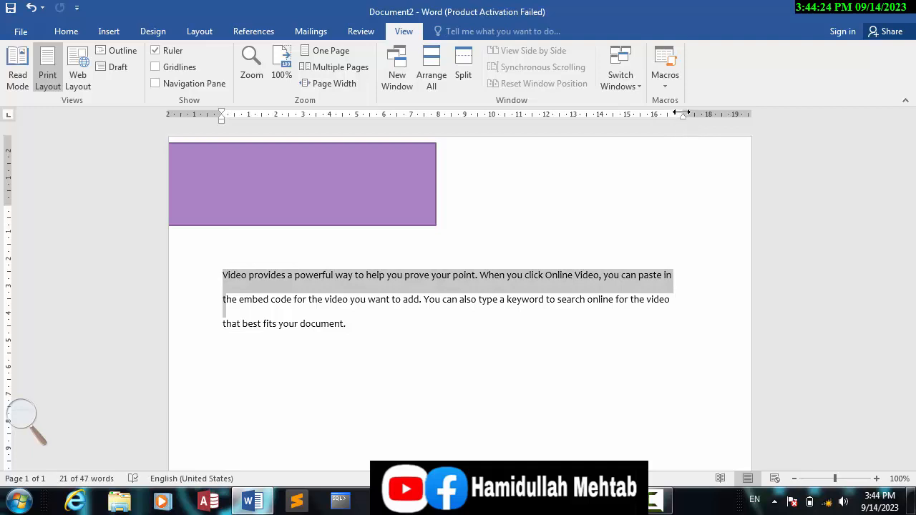
pyautogui.moveTo(683, 116)
pyautogui.mouseDown()
pyautogui.moveTo(739, 113)
pyautogui.moveTo(691, 114)
pyautogui.mouseUp()
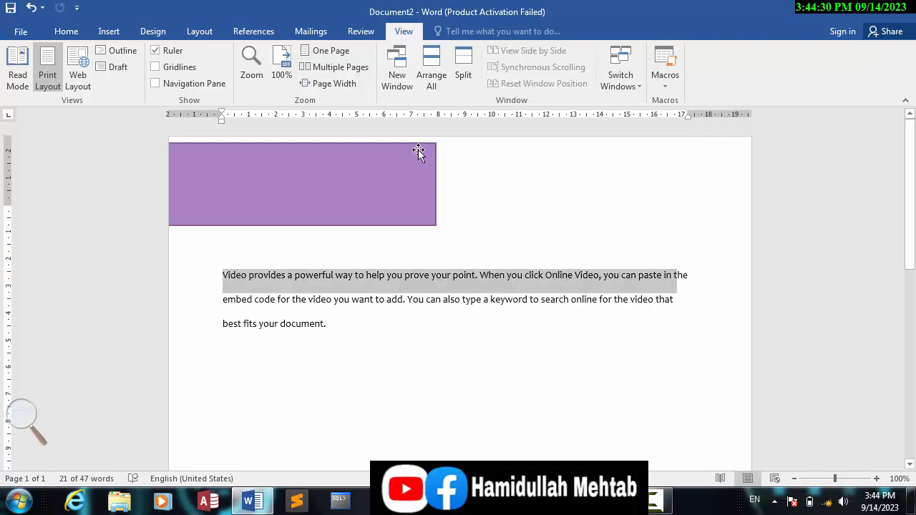
# - Move the rectangle horizontally so its left edge sits near the left page margin
pyautogui.moveTo(367, 193); pyautogui.dragTo(425, 193)
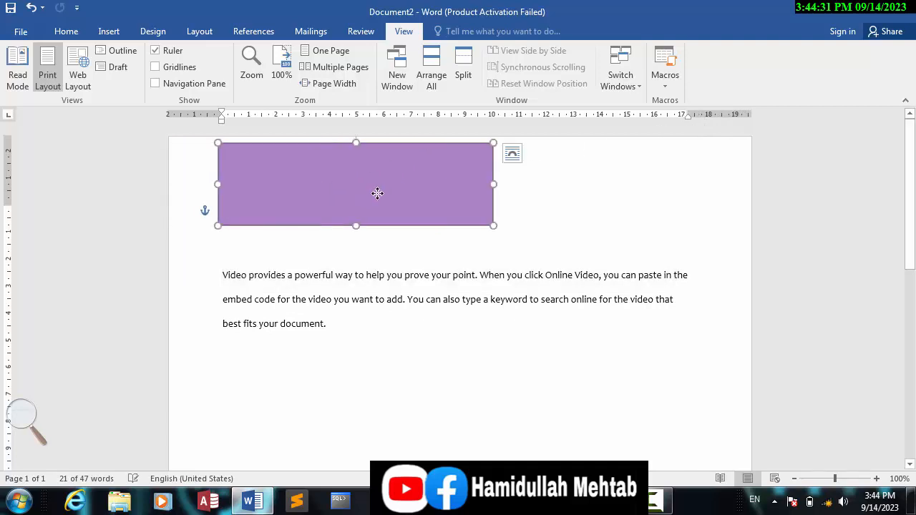
# - Examine the document's paper size and its page margin values in Page Setup, leaving the settings unchanged
pyautogui.click(204, 33)
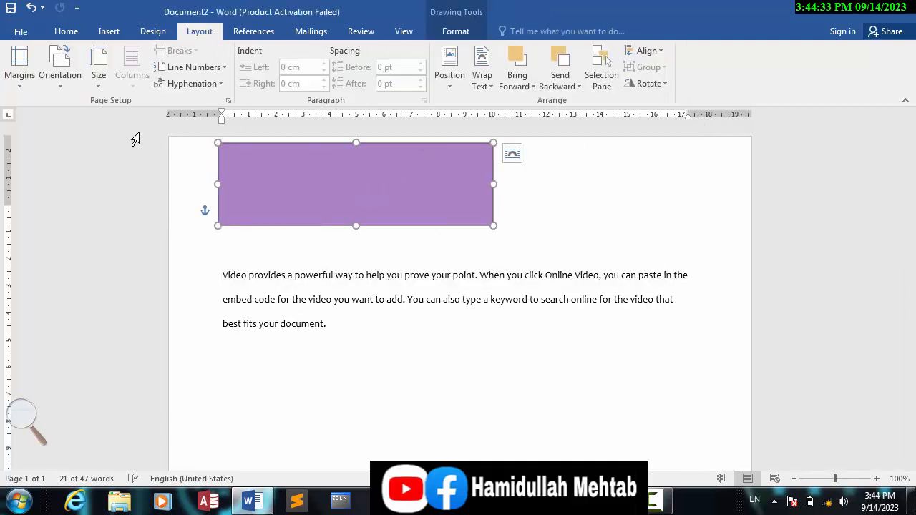
pyautogui.click(100, 84)
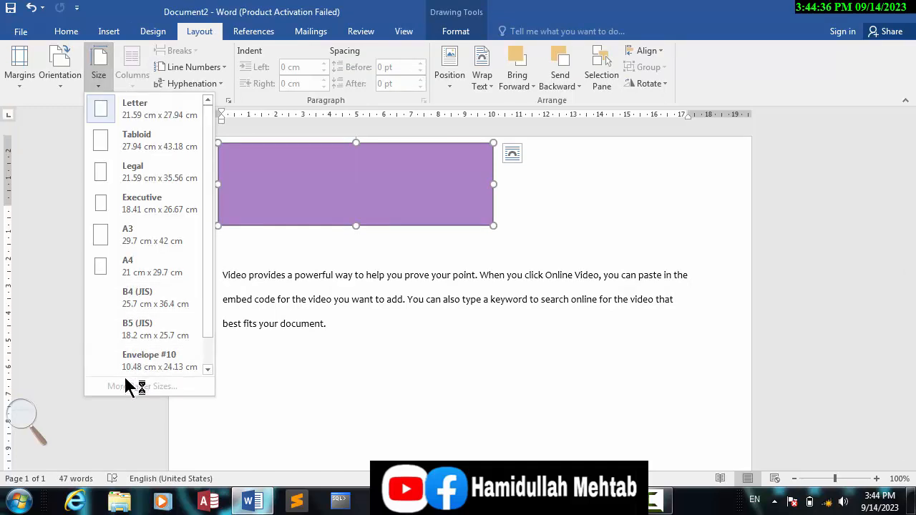
pyautogui.click(332, 284)
pyautogui.click(331, 276)
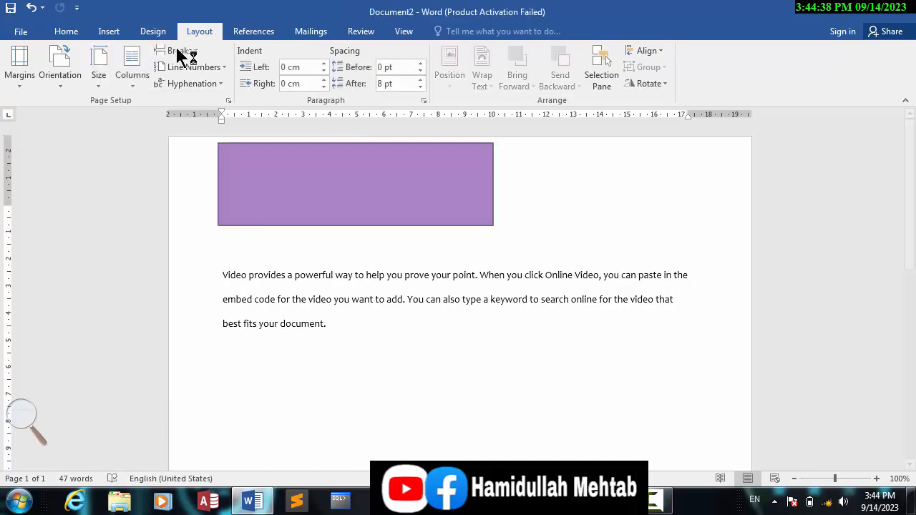
pyautogui.click(99, 87)
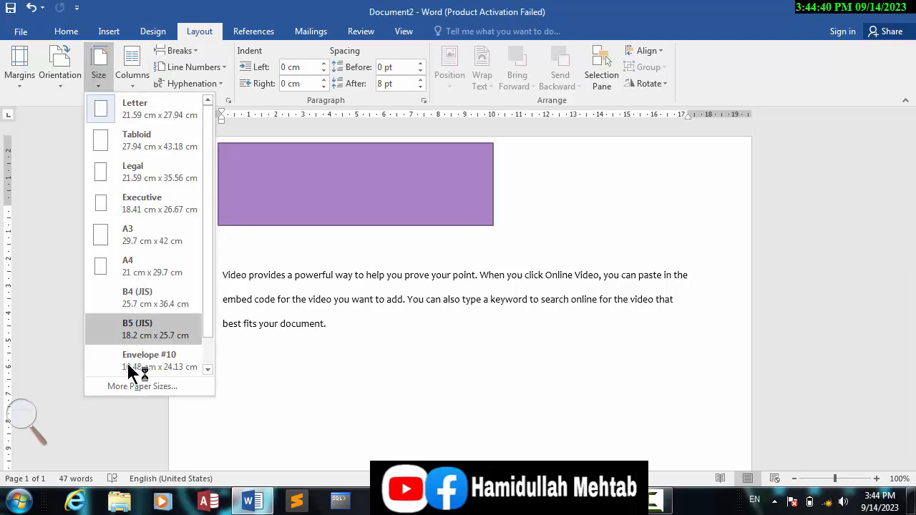
pyautogui.click(128, 387)
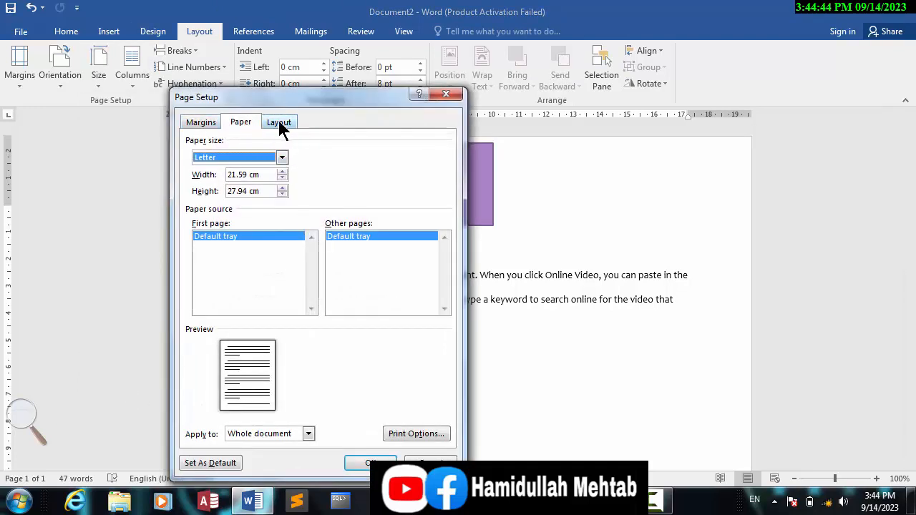
pyautogui.click(279, 123)
pyautogui.click(204, 123)
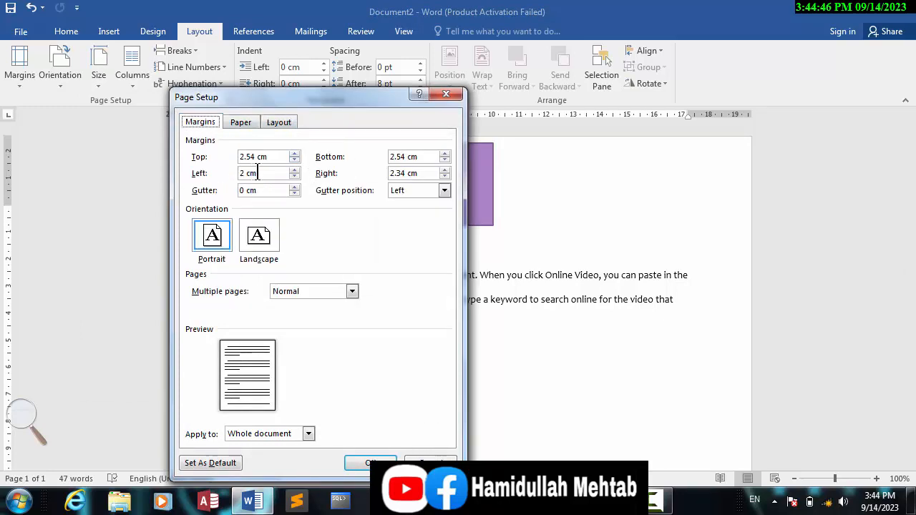
pyautogui.moveTo(259, 174); pyautogui.dragTo(211, 173)
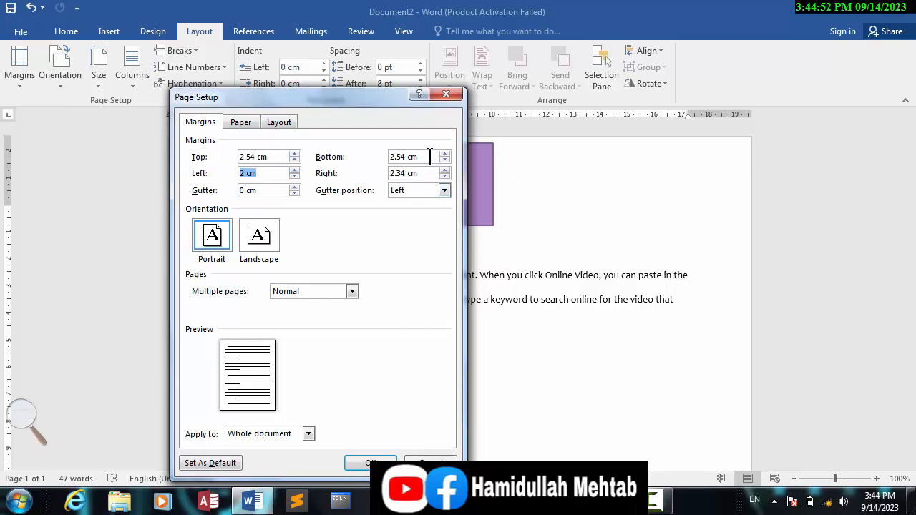
pyautogui.moveTo(430, 156); pyautogui.dragTo(201, 158)
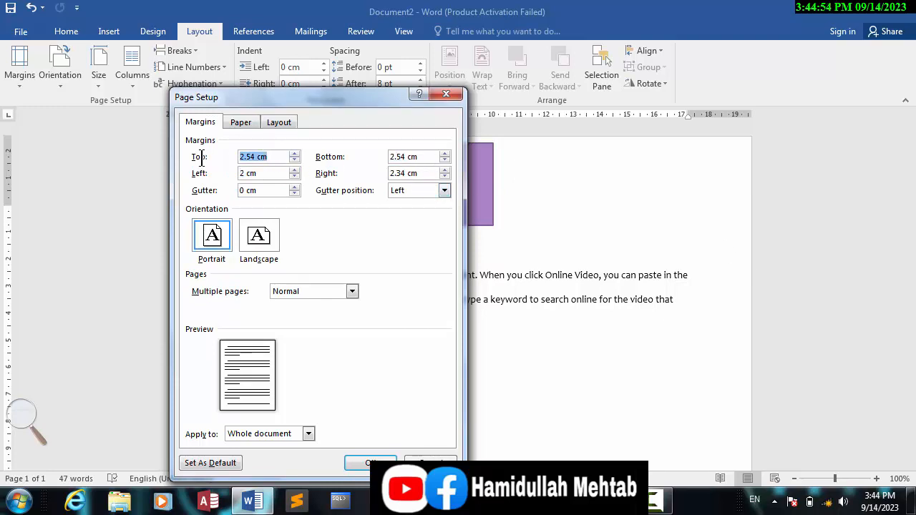
pyautogui.click(446, 96)
# - Move the rectangle to the page's top edge and align its left edge with the left margin
pyautogui.moveTo(349, 193)
pyautogui.mouseDown()
pyautogui.moveTo(322, 200)
pyautogui.moveTo(354, 180)
pyautogui.mouseUp()
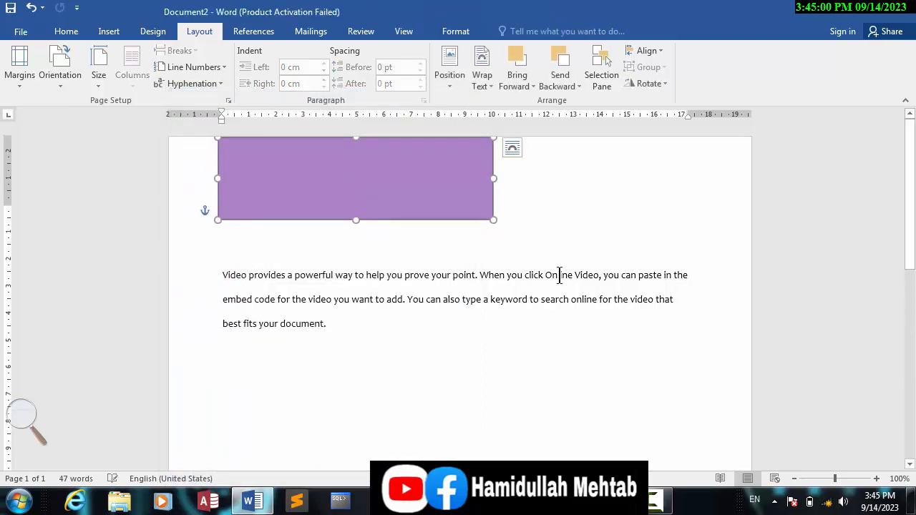
pyautogui.click(876, 478)
pyautogui.click(876, 478)
pyautogui.click(876, 478)
pyautogui.click(876, 477)
pyautogui.click(876, 478)
pyautogui.click(876, 478)
pyautogui.click(876, 477)
pyautogui.click(876, 478)
pyautogui.click(875, 478)
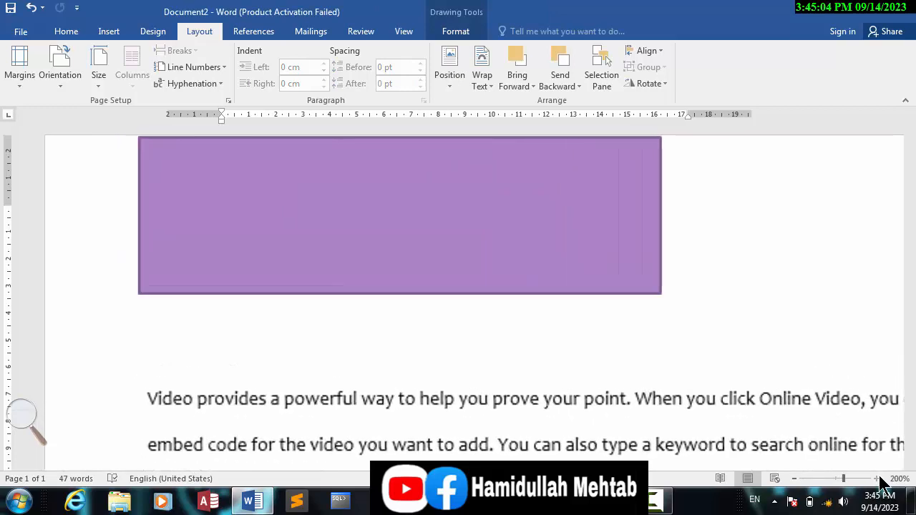
pyautogui.click(875, 478)
pyautogui.click(876, 478)
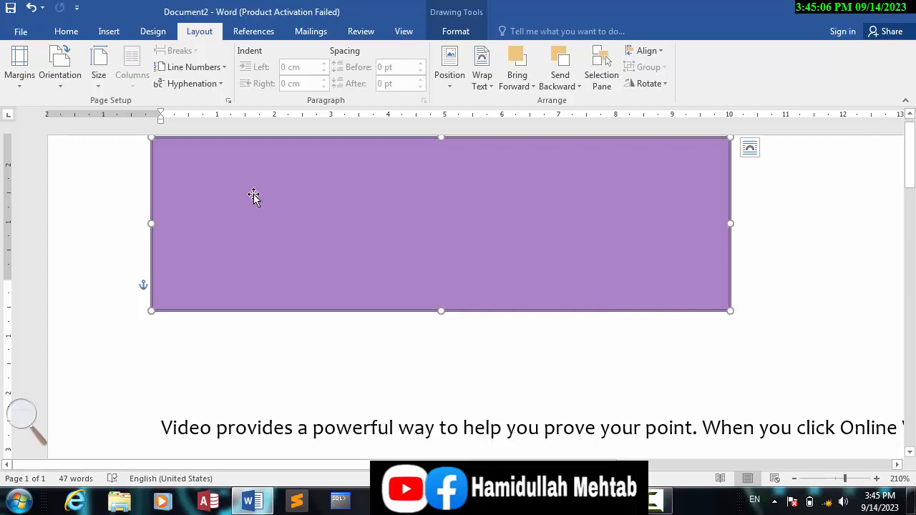
pyautogui.moveTo(219, 194)
pyautogui.mouseDown()
pyautogui.moveTo(237, 191)
pyautogui.moveTo(222, 190)
pyautogui.mouseUp()
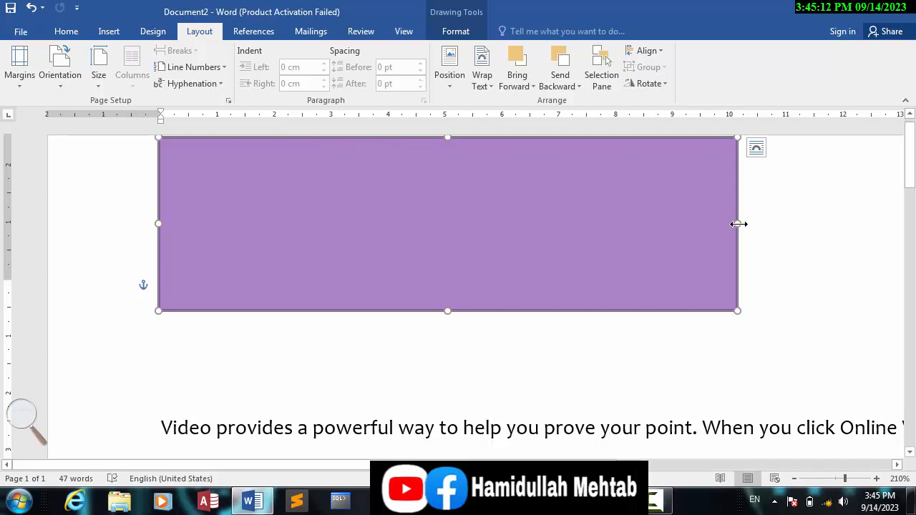
# - Shrink the rectangle to about 2 cm wide with a reduced height, and move it down and slightly right from the page's top edge
pyautogui.moveTo(737, 223); pyautogui.dragTo(273, 204)
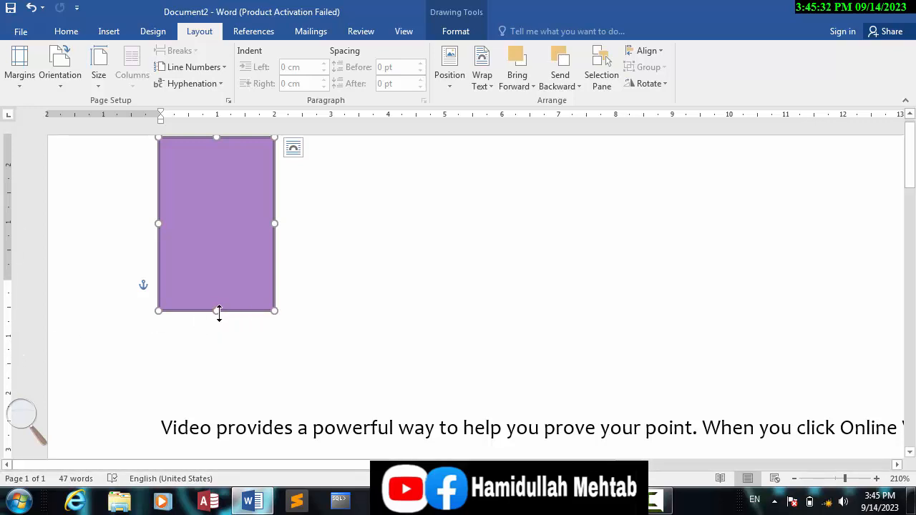
pyautogui.moveTo(219, 310); pyautogui.dragTo(218, 203)
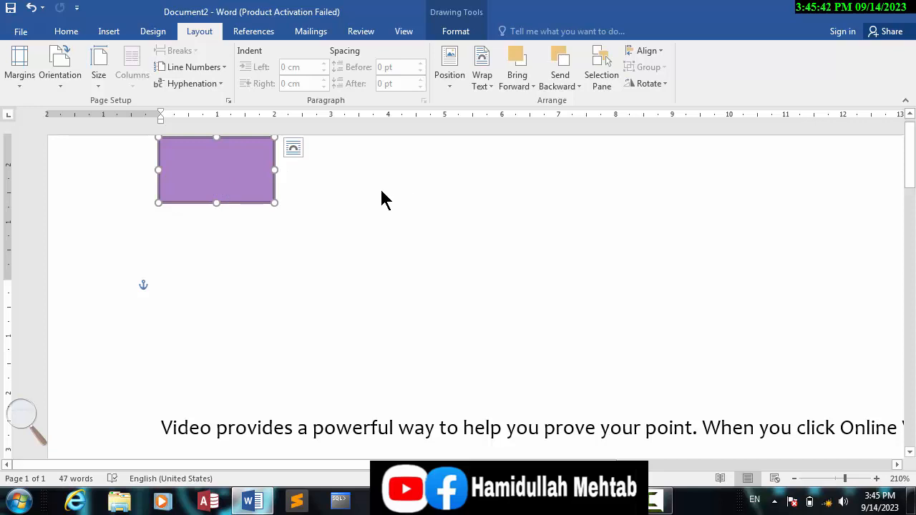
pyautogui.moveTo(229, 179); pyautogui.dragTo(266, 232)
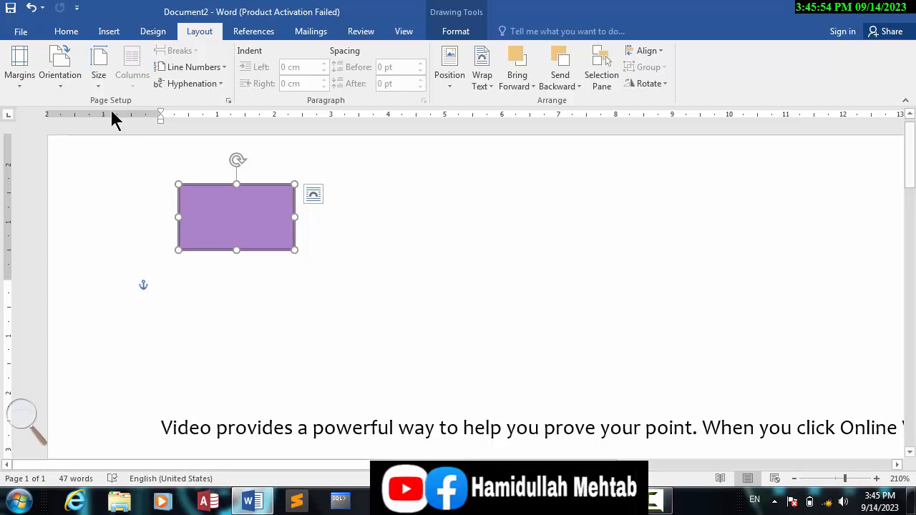
# - Open the Display section of the advanced Word options to find the measurement unit setting
pyautogui.click(21, 33)
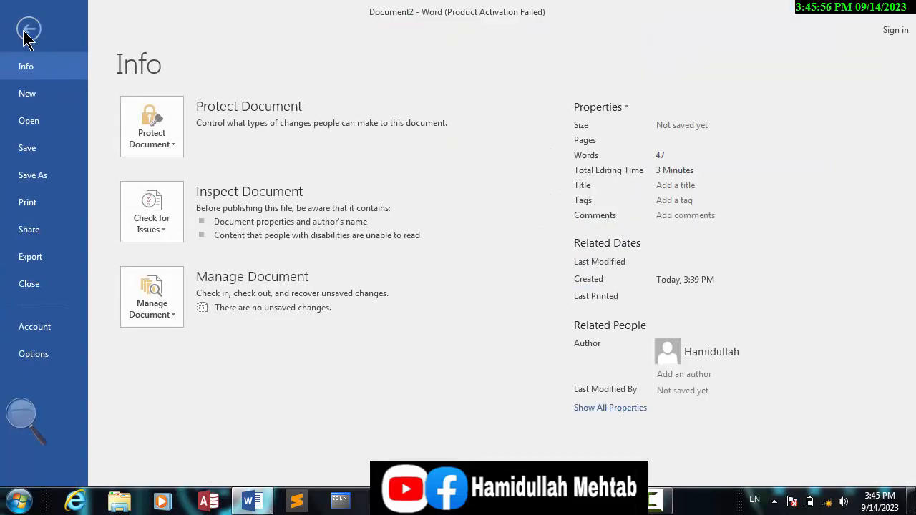
pyautogui.press('Escape')
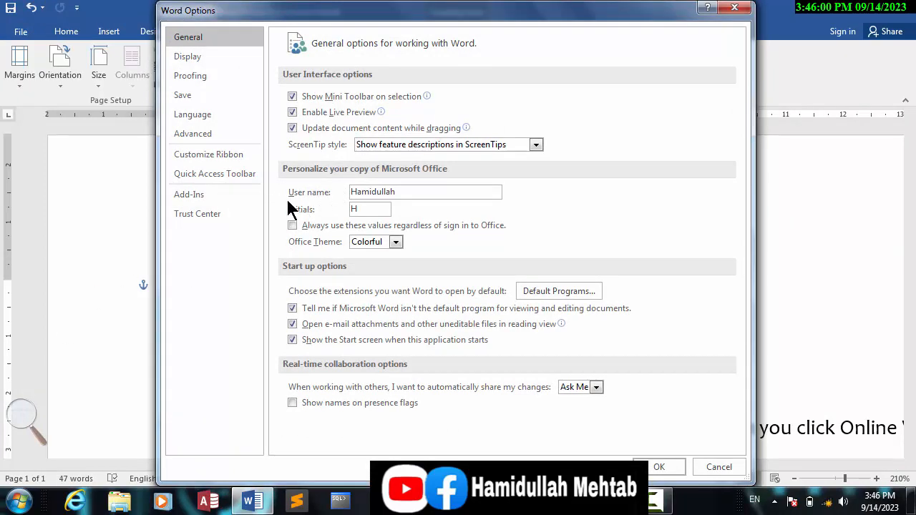
pyautogui.click(205, 138)
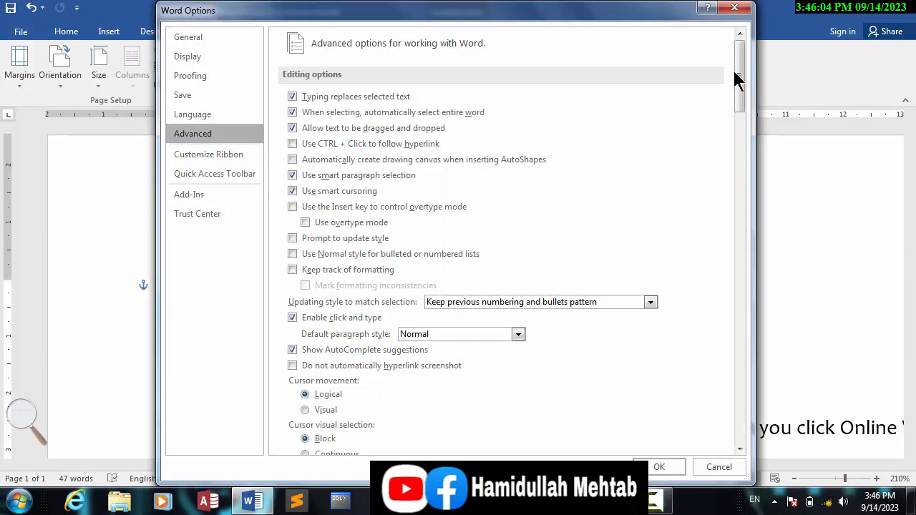
pyautogui.moveTo(737, 80); pyautogui.dragTo(759, 245)
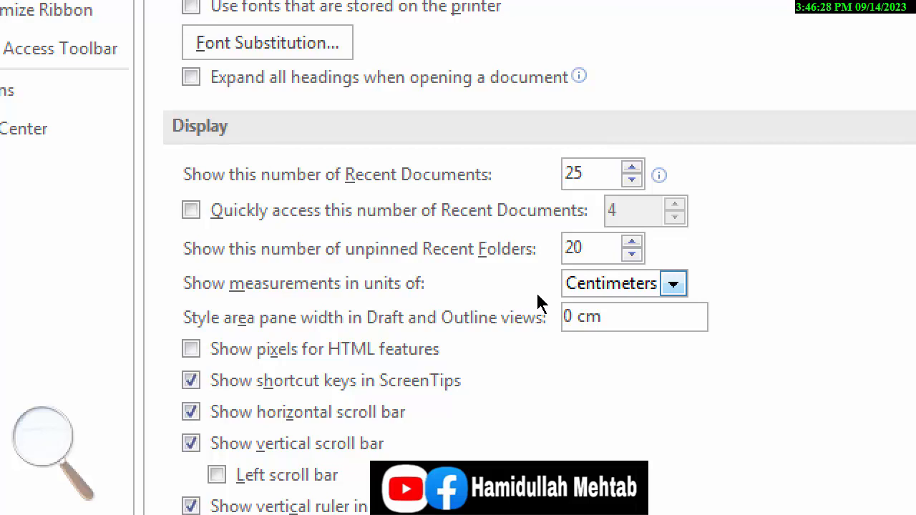
# - Examine the available measurement units from Inches to Picas, then close the options without changing anything
pyautogui.click(672, 284)
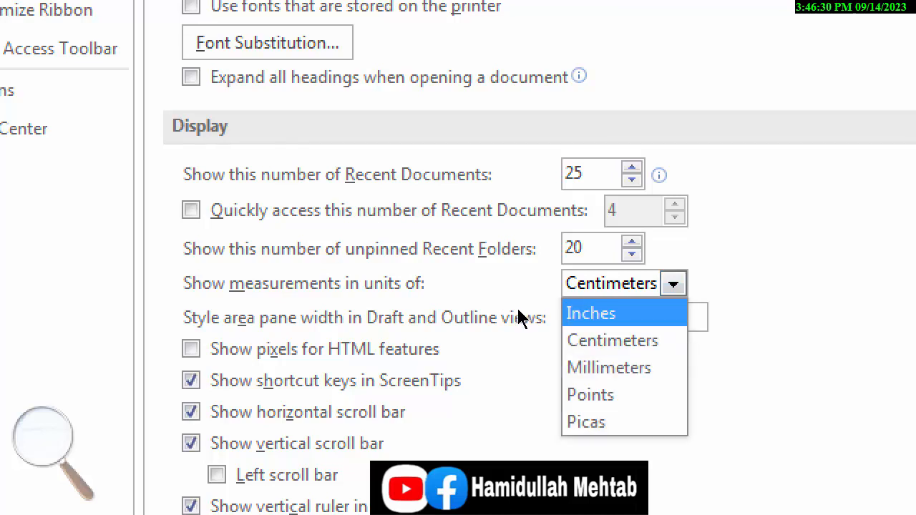
pyautogui.press('Down')
pyautogui.press('Down')
pyautogui.press('Down')
pyautogui.press('Down')
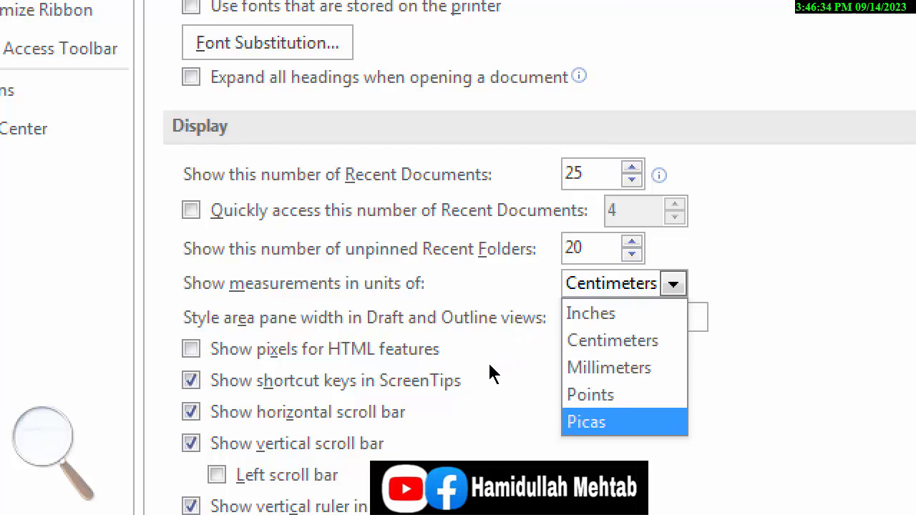
pyautogui.press('Up')
pyautogui.press('Up')
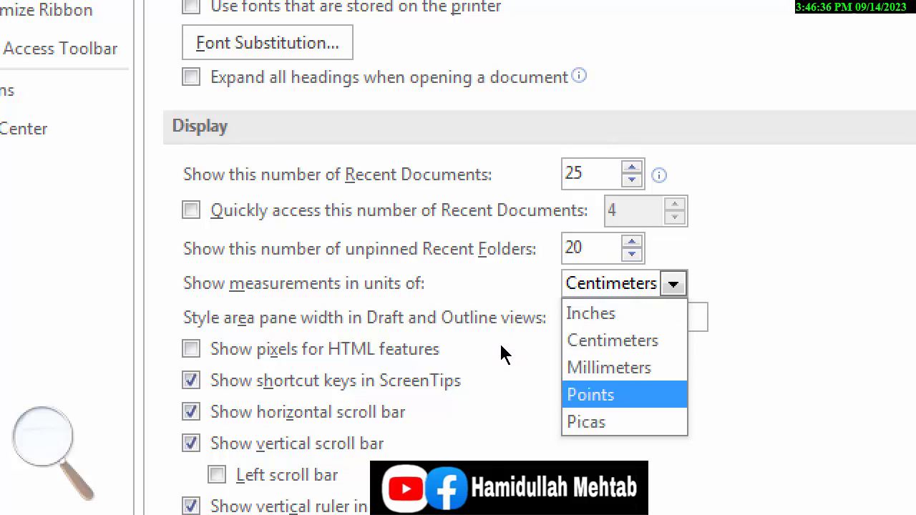
pyautogui.press('Up')
pyautogui.press('Up')
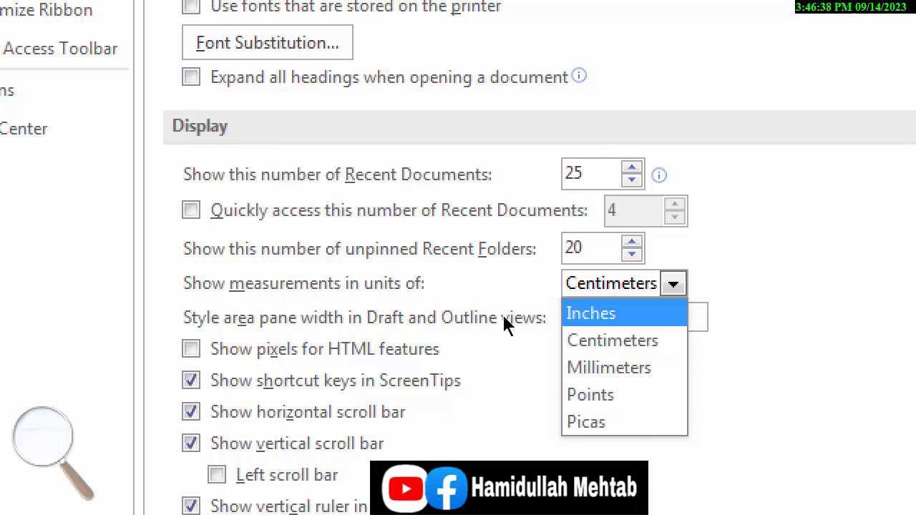
pyautogui.press('Down')
pyautogui.press('Down')
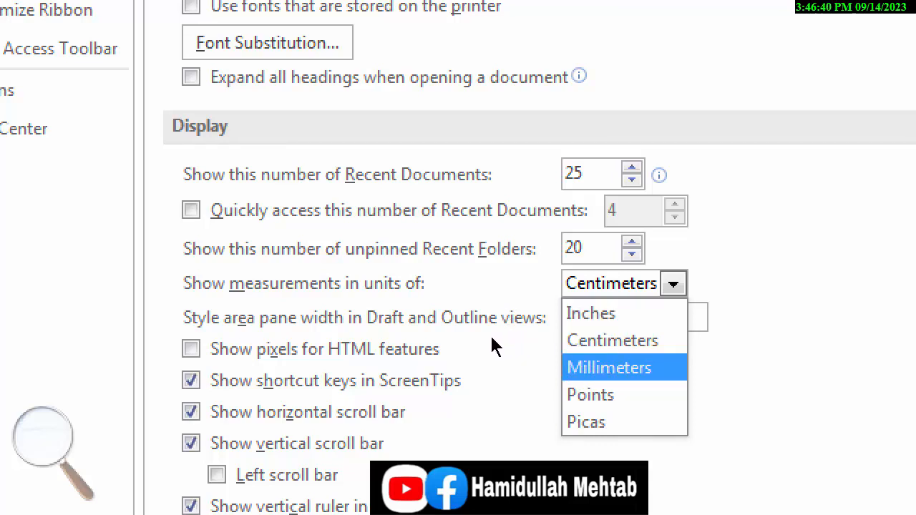
pyautogui.press('Up')
pyautogui.press('Up')
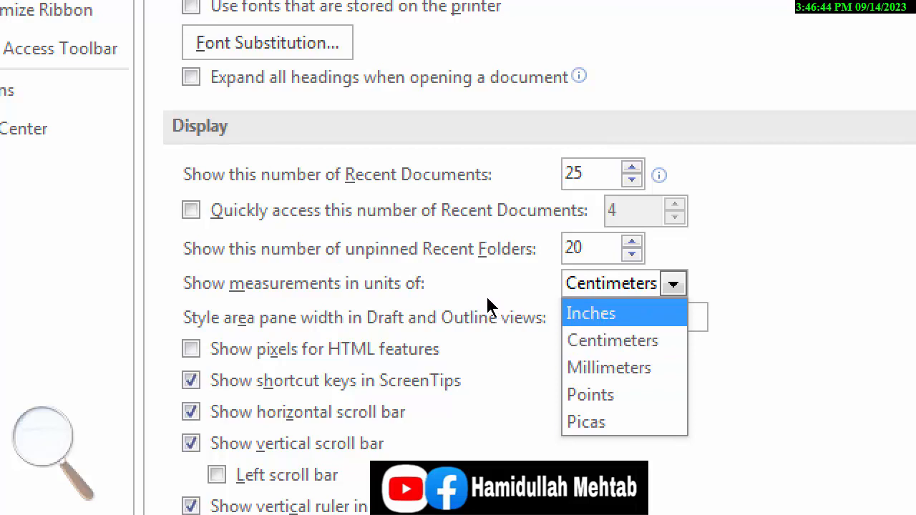
pyautogui.click(550, 285)
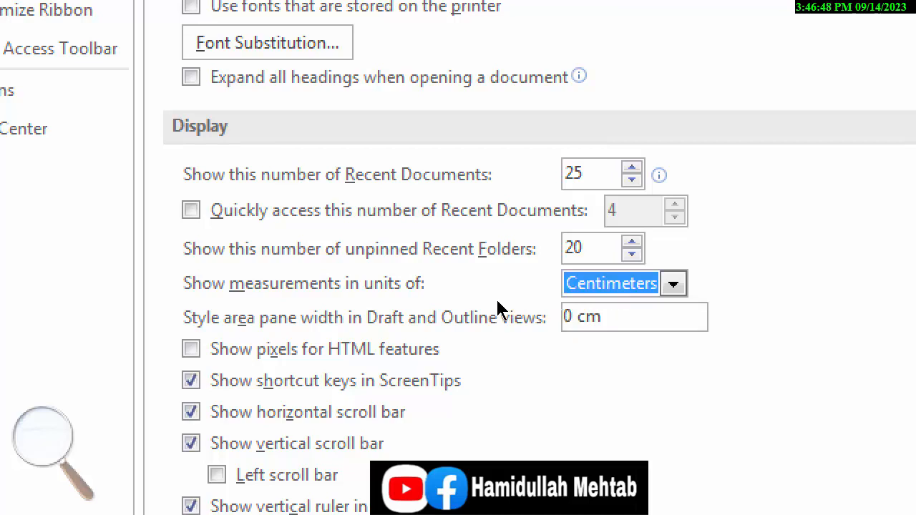
pyautogui.click(534, 292)
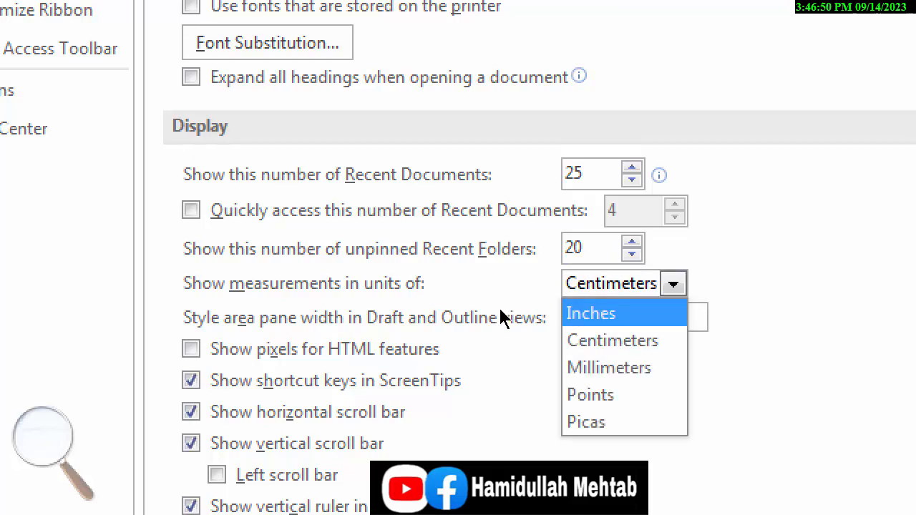
pyautogui.click(513, 319)
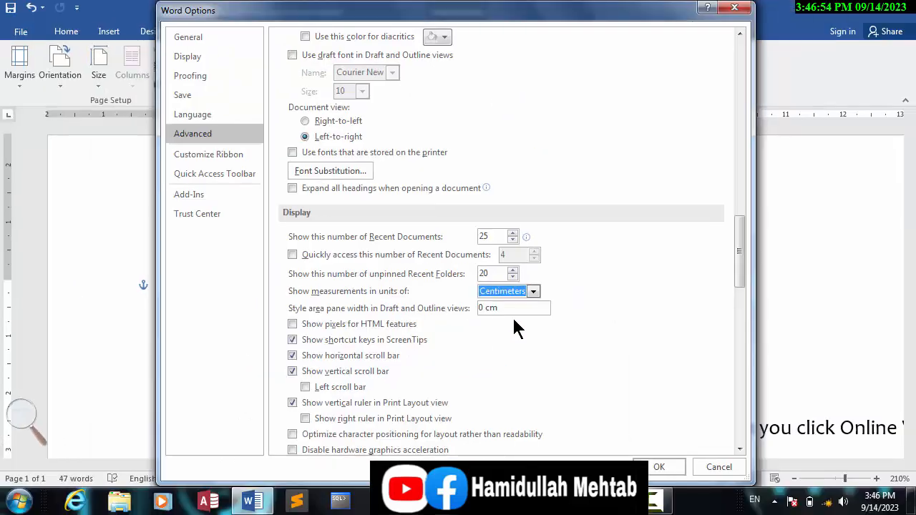
pyautogui.click(535, 293)
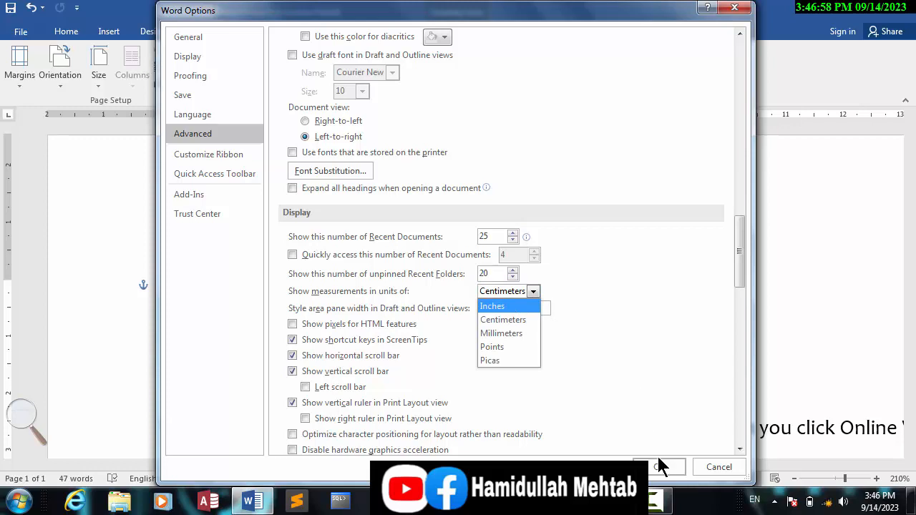
pyautogui.click(713, 472)
pyautogui.click(713, 472)
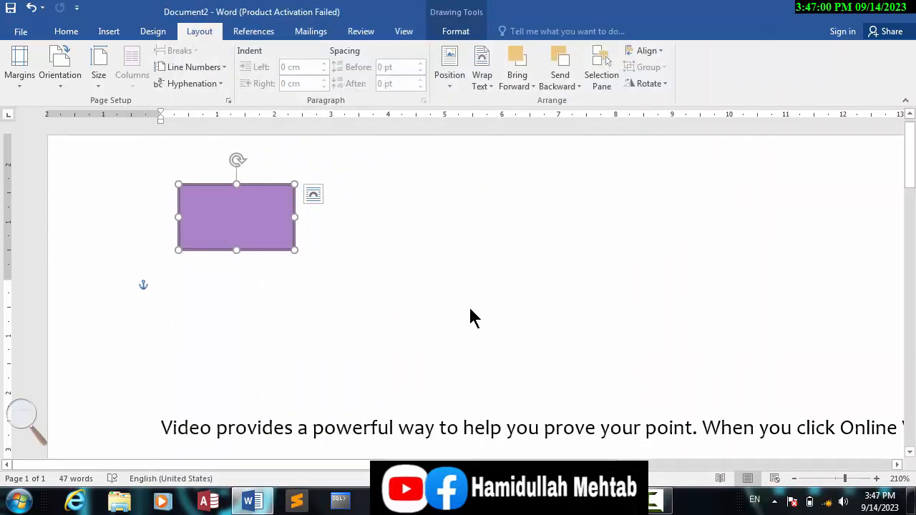
# - Move the rectangle about 0.5 cm to the right, keeping its height on the page
pyautogui.moveTo(268, 226); pyautogui.dragTo(299, 225)
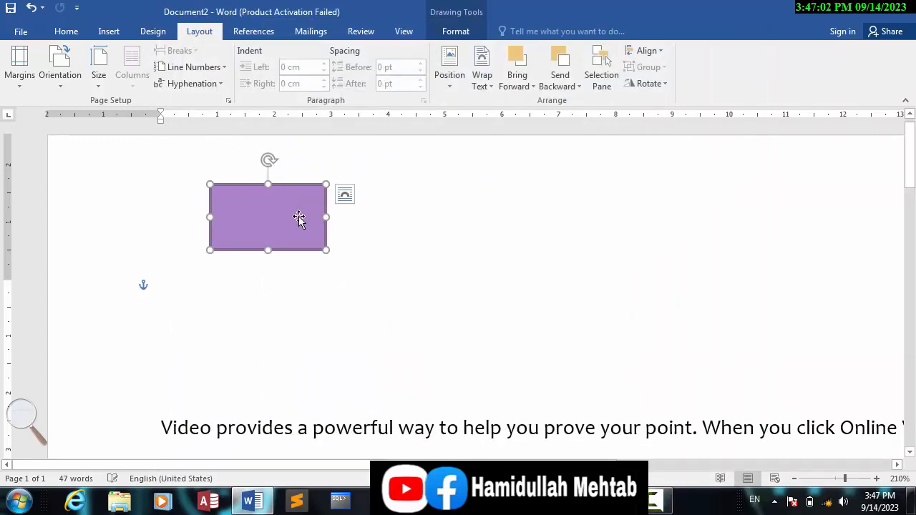
pyautogui.click(405, 32)
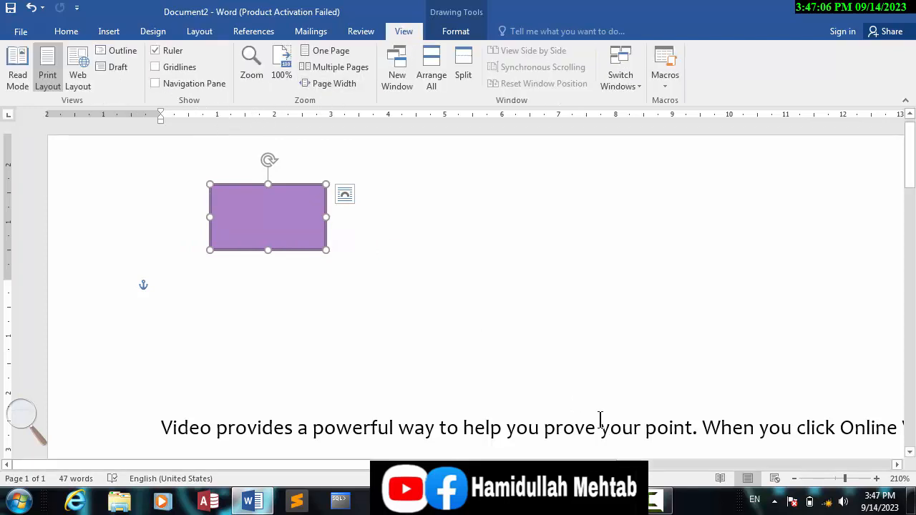
pyautogui.click(656, 502)
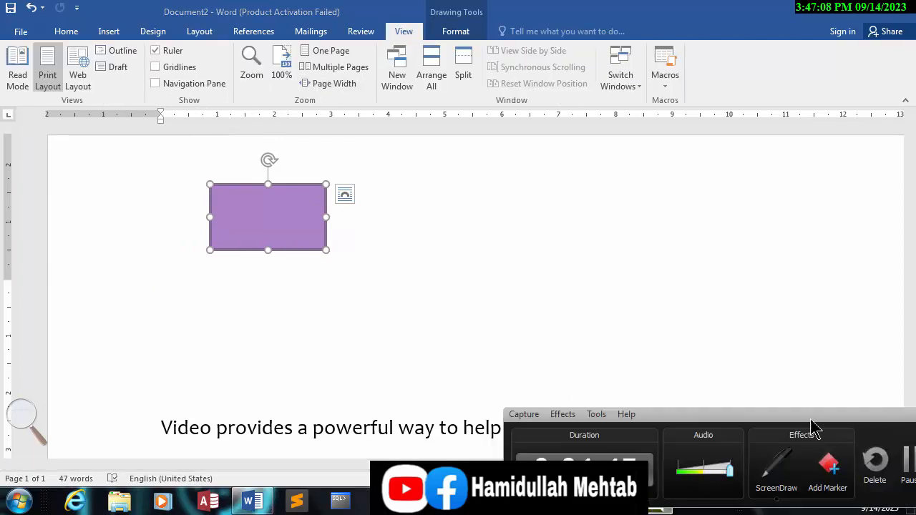
pyautogui.moveTo(807, 421); pyautogui.dragTo(705, 411)
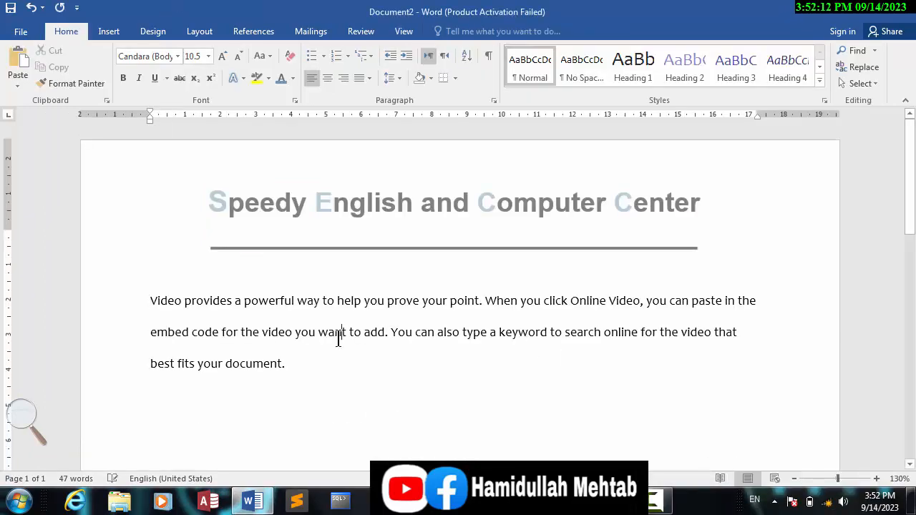
# - Show the gridlines in the document background
pyautogui.click(404, 32)
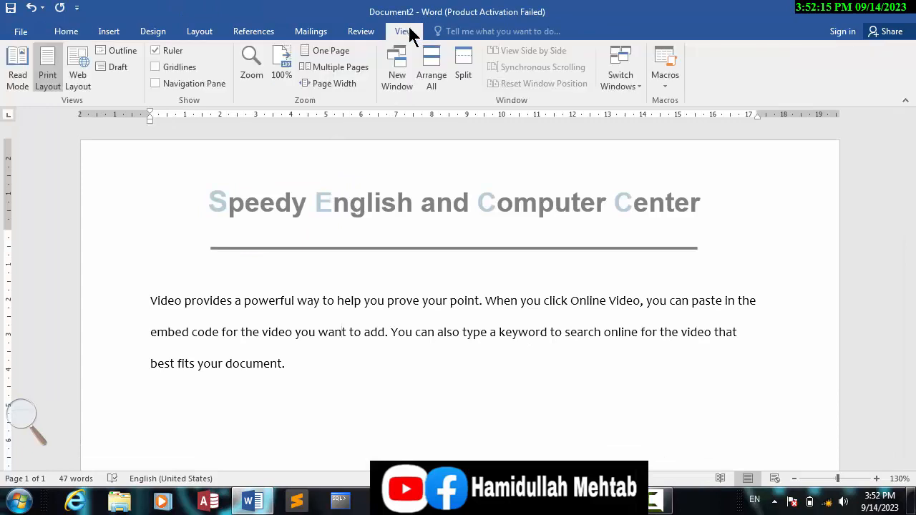
pyautogui.click(167, 68)
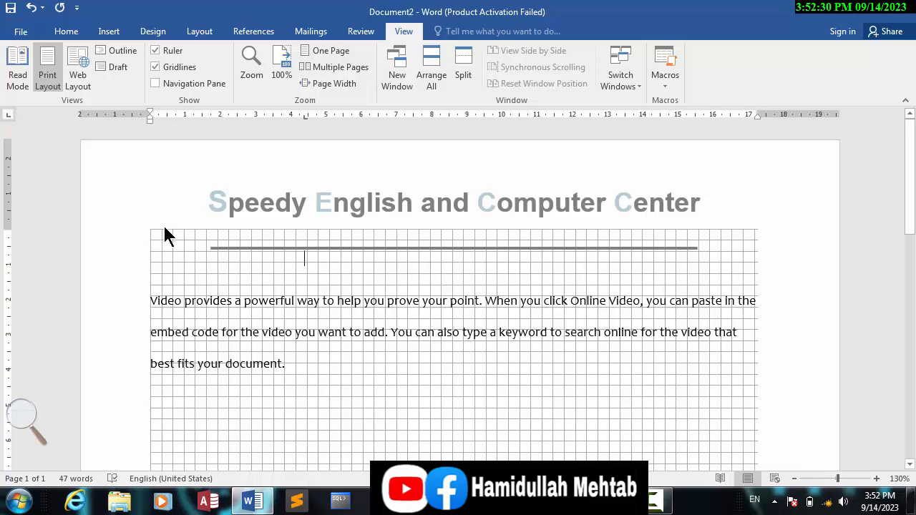
# - Widen the text area by moving the right margin outward about 0.5 cm on the ruler
pyautogui.moveTo(153, 301); pyautogui.dragTo(749, 346)
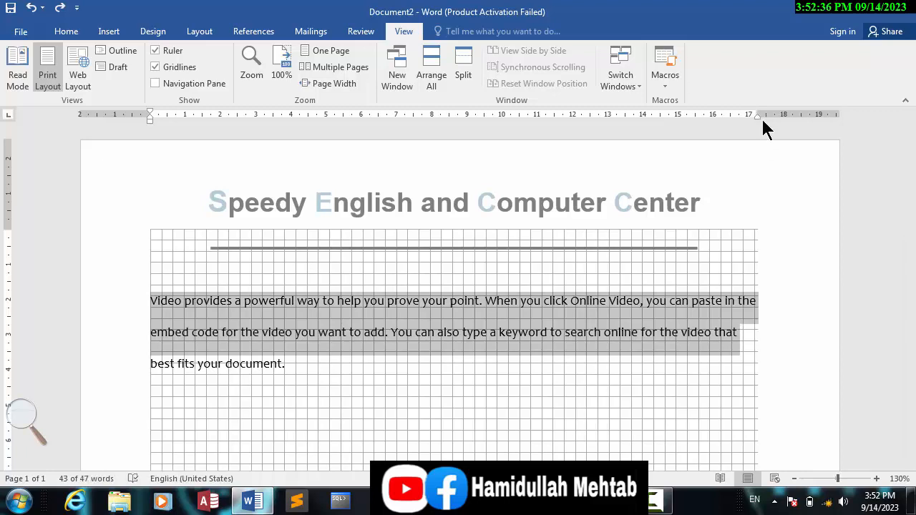
pyautogui.moveTo(757, 115)
pyautogui.mouseDown()
pyautogui.moveTo(805, 115)
pyautogui.moveTo(764, 115)
pyautogui.moveTo(794, 114)
pyautogui.moveTo(772, 115)
pyautogui.mouseUp()
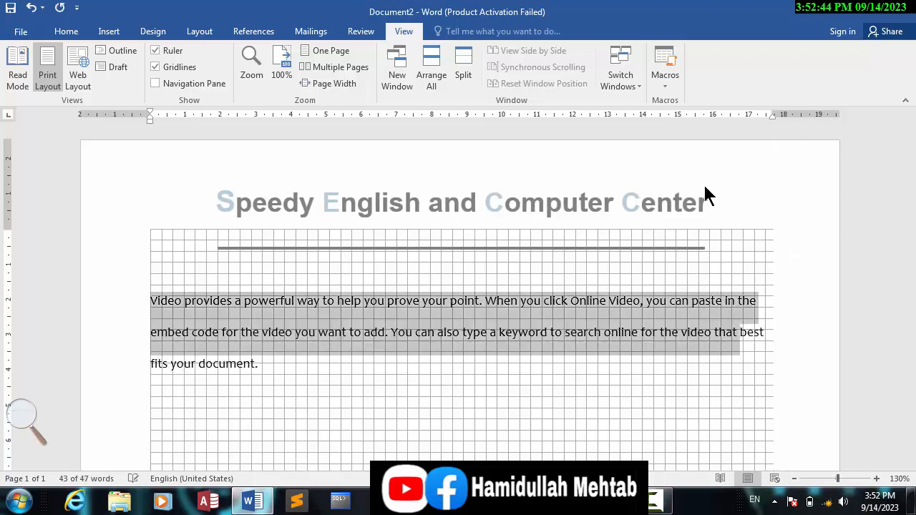
pyautogui.click(544, 302)
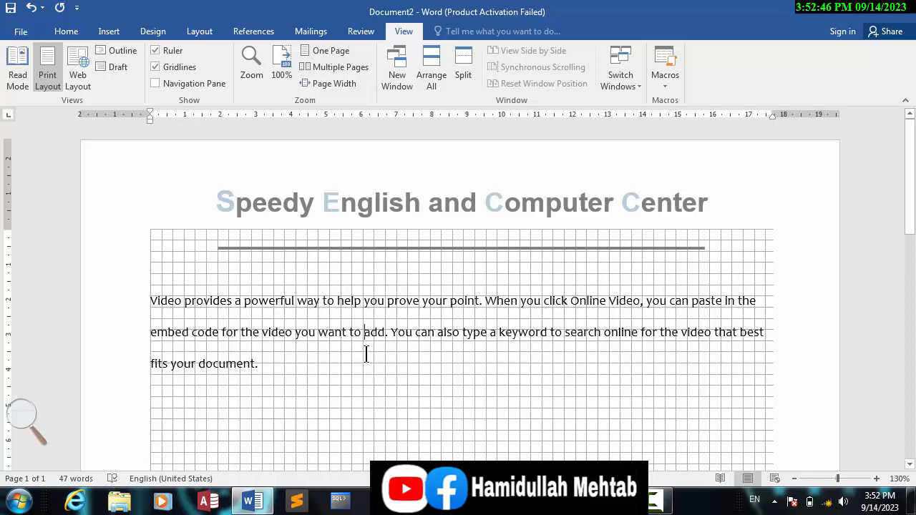
# - Check in the print preview whether the gridlines appear on the printed page, then return to the document
pyautogui.hotkey('ctrl', 'p')
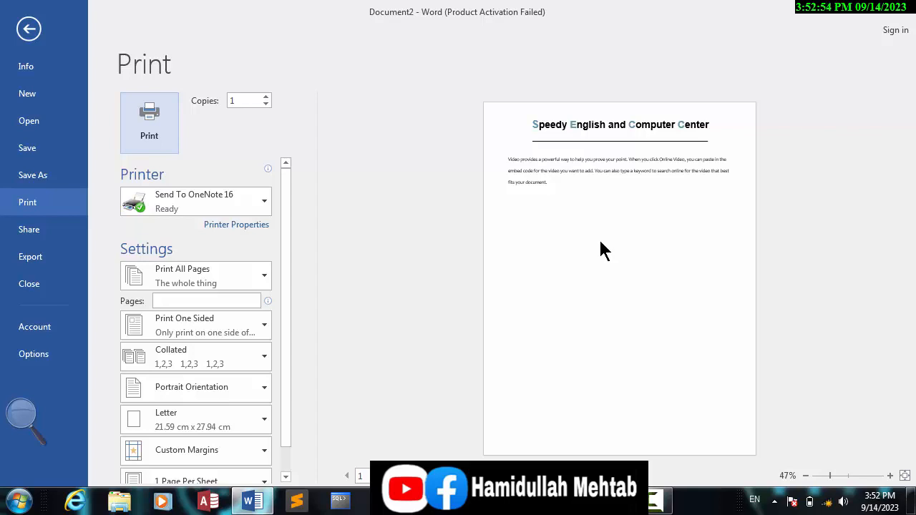
pyautogui.press('super+plus')
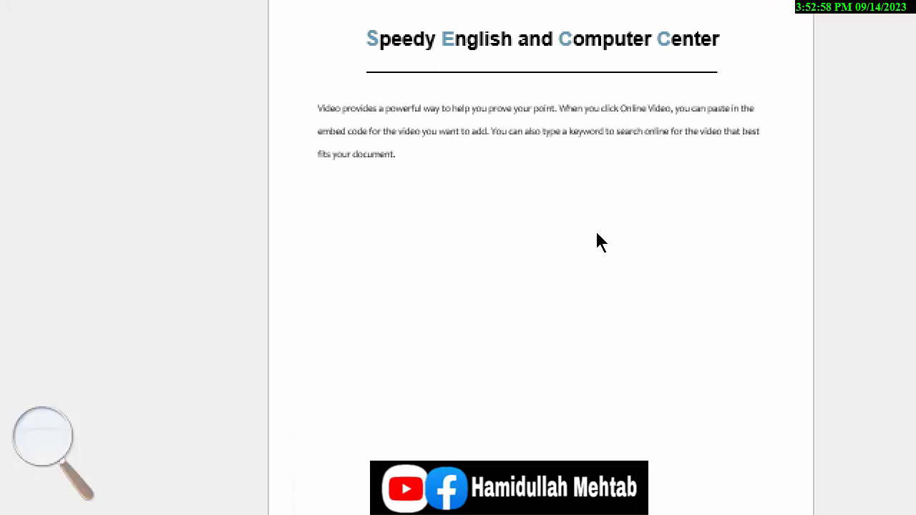
pyautogui.press('super+minus')
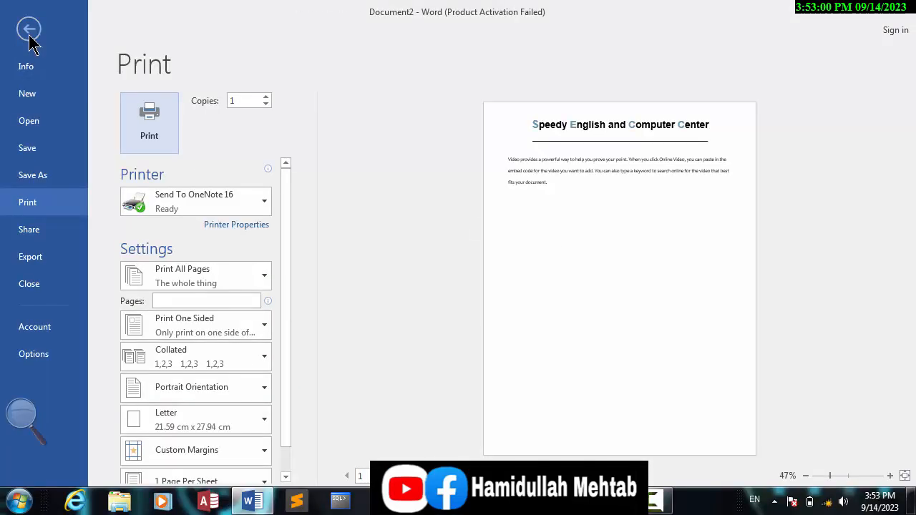
pyautogui.click(30, 32)
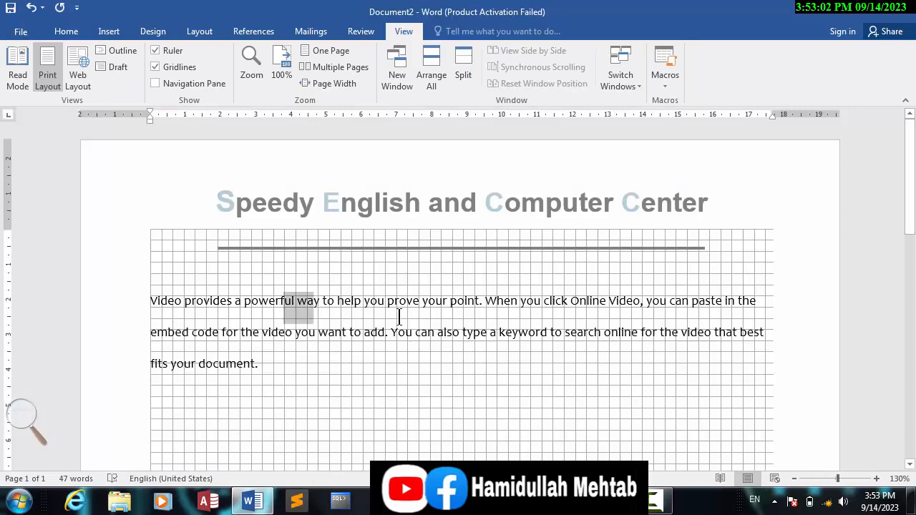
# - Hide the document gridlines and clear the selection in the body paragraph
pyautogui.moveTo(399, 317); pyautogui.dragTo(525, 382)
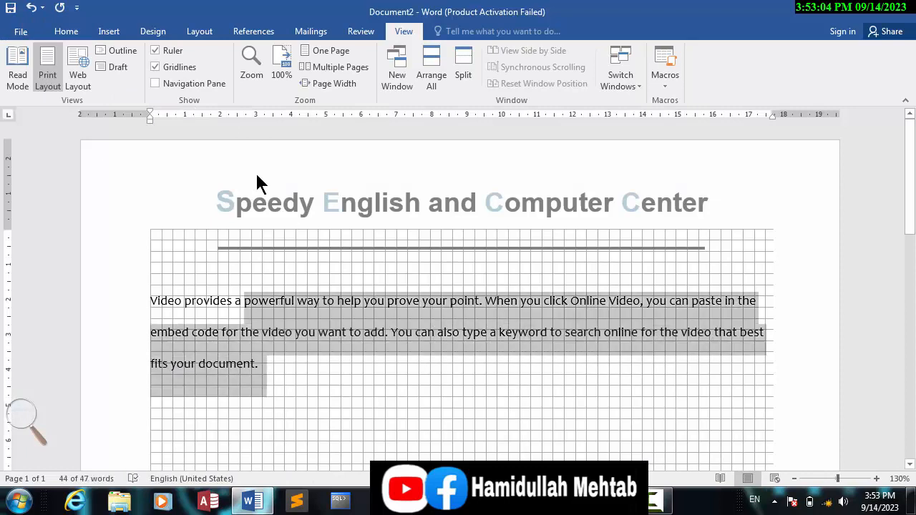
pyautogui.click(158, 67)
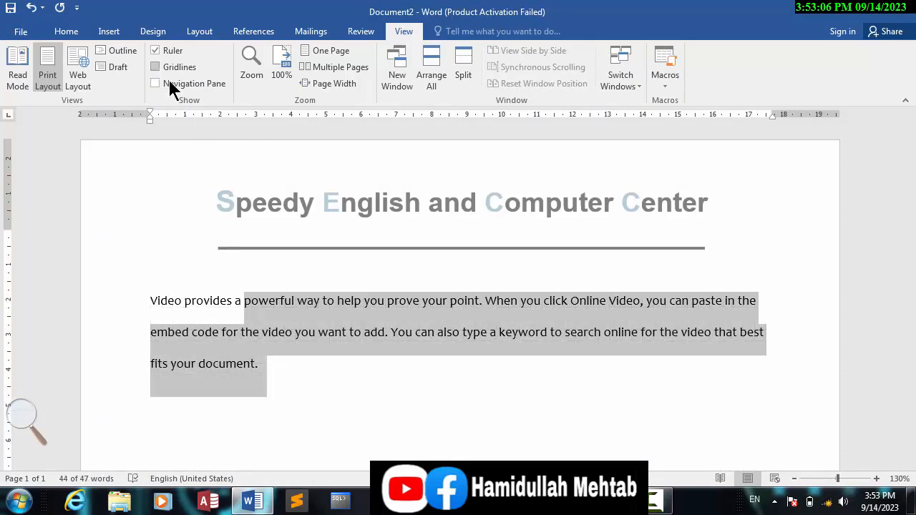
pyautogui.click(353, 333)
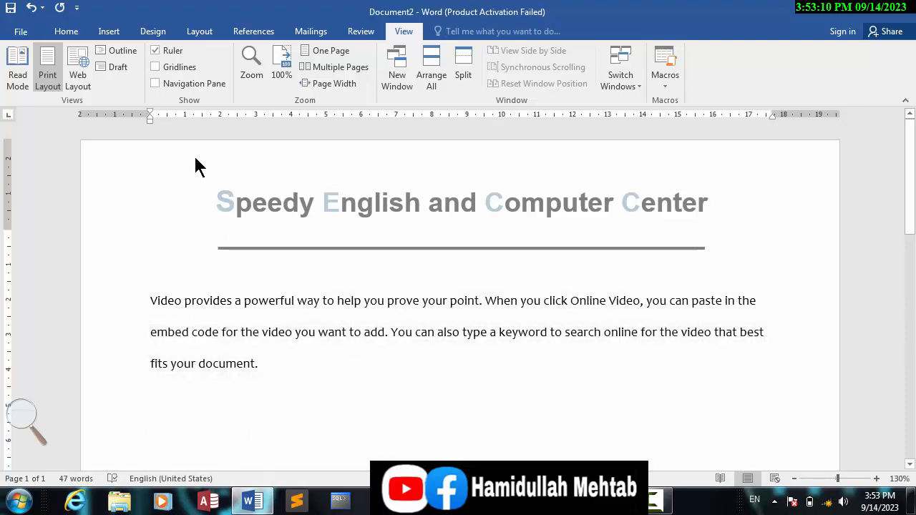
# - Show the Navigation pane, activate its document search box, and close the pane again
pyautogui.click(161, 91)
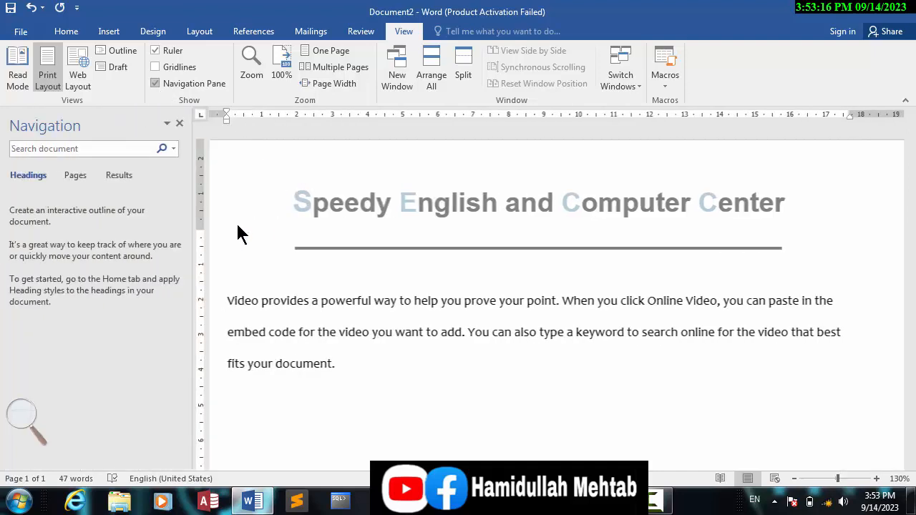
pyautogui.click(67, 149)
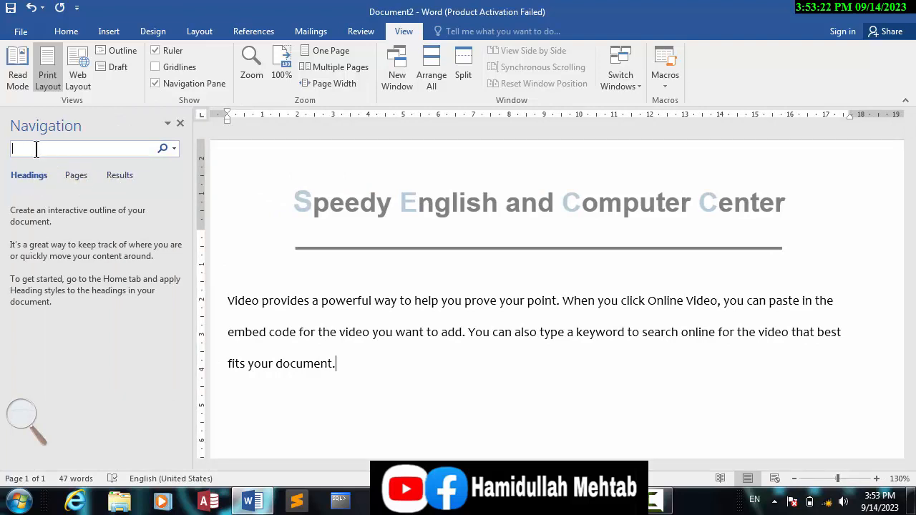
pyautogui.click(179, 123)
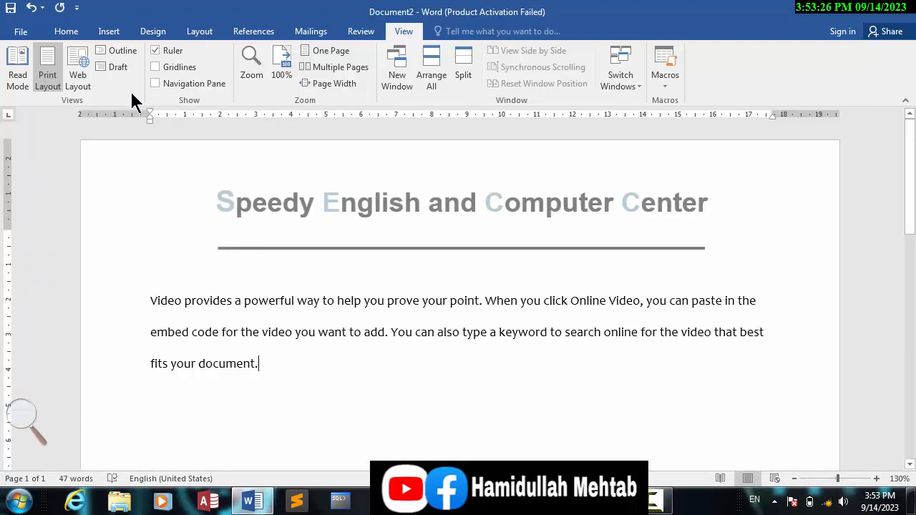
# - Search the document for "video" in the Navigation pane
pyautogui.hotkey('ctrl', 'f')
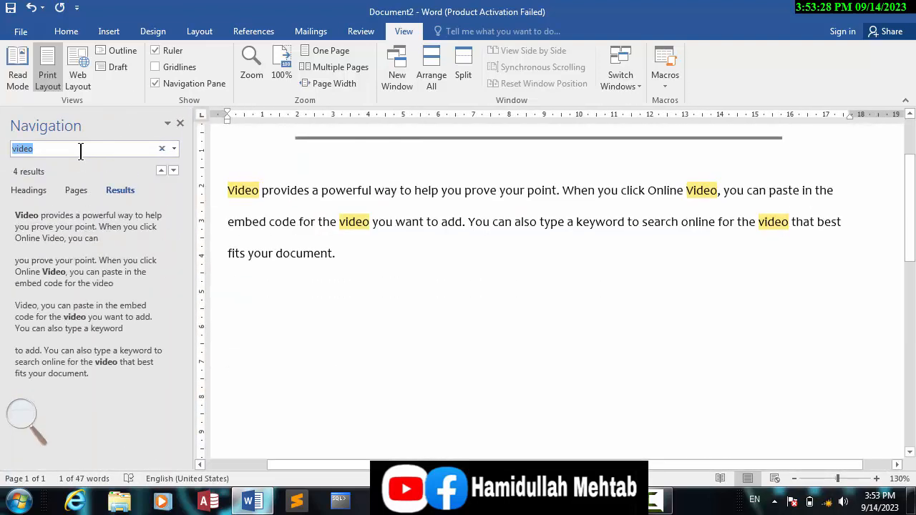
# - Clear the "video" search and close the Navigation pane
pyautogui.click(162, 148)
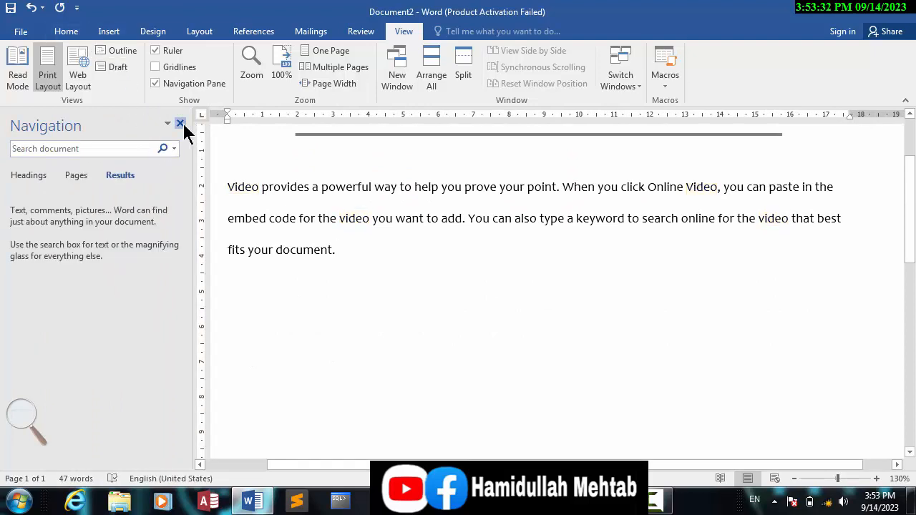
pyautogui.click(181, 123)
# - Open the Navigation pane with the Find command and close it again
pyautogui.click(63, 32)
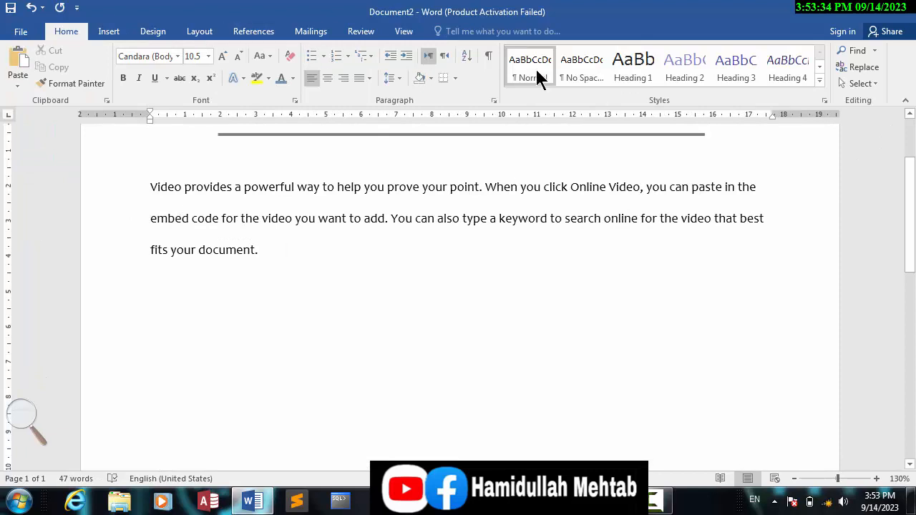
pyautogui.click(857, 50)
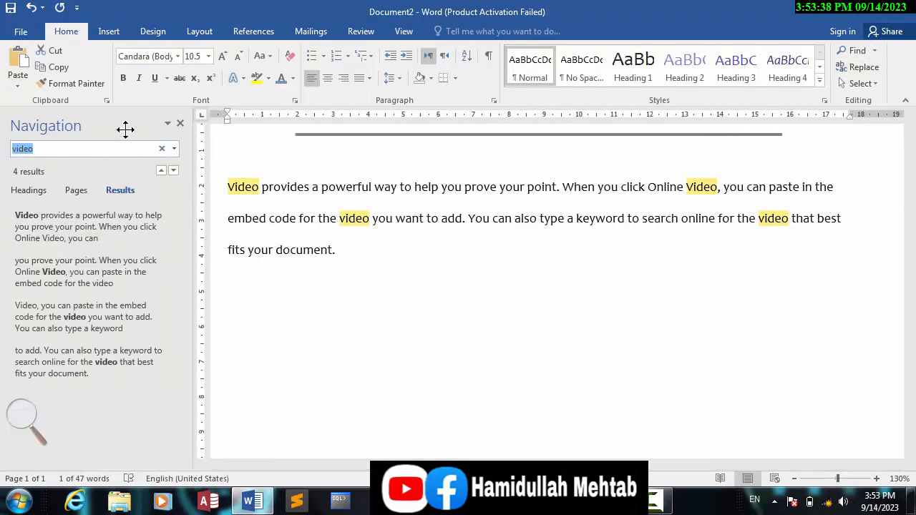
pyautogui.click(180, 122)
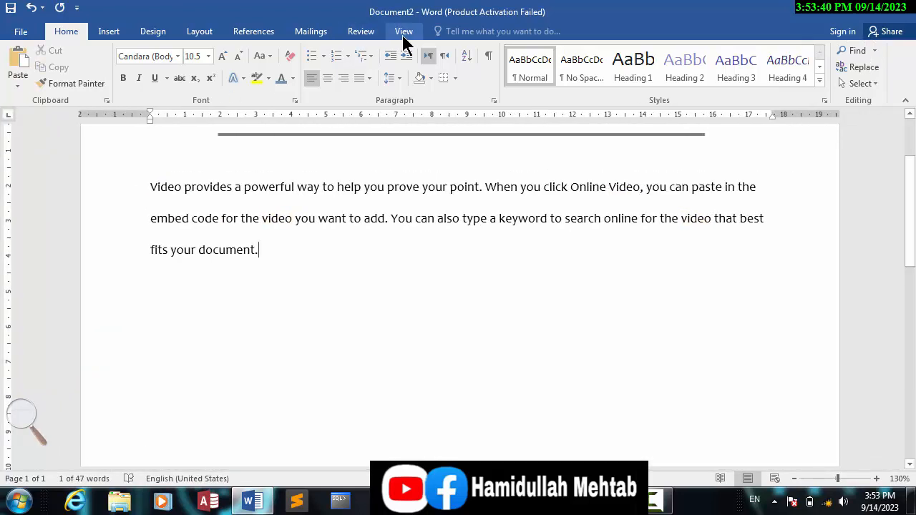
# - Show the Navigation pane and search the document for "video"
pyautogui.click(404, 34)
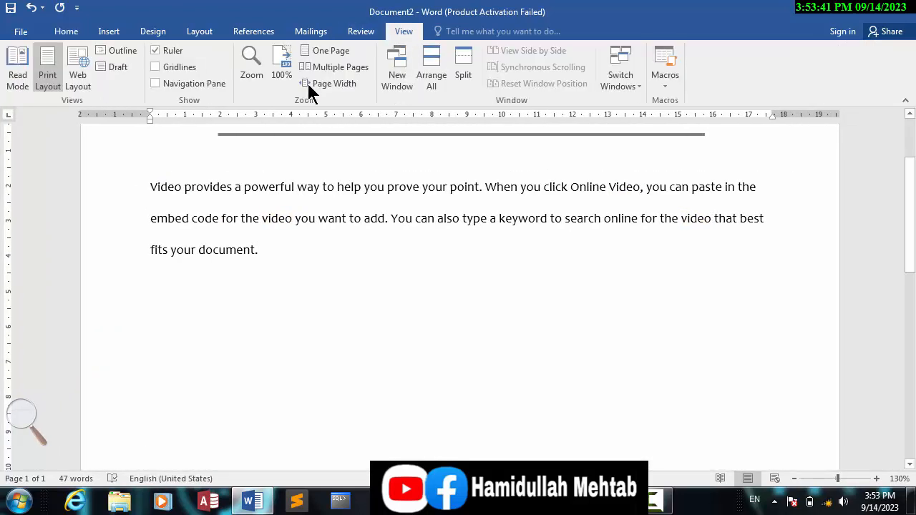
pyautogui.click(180, 87)
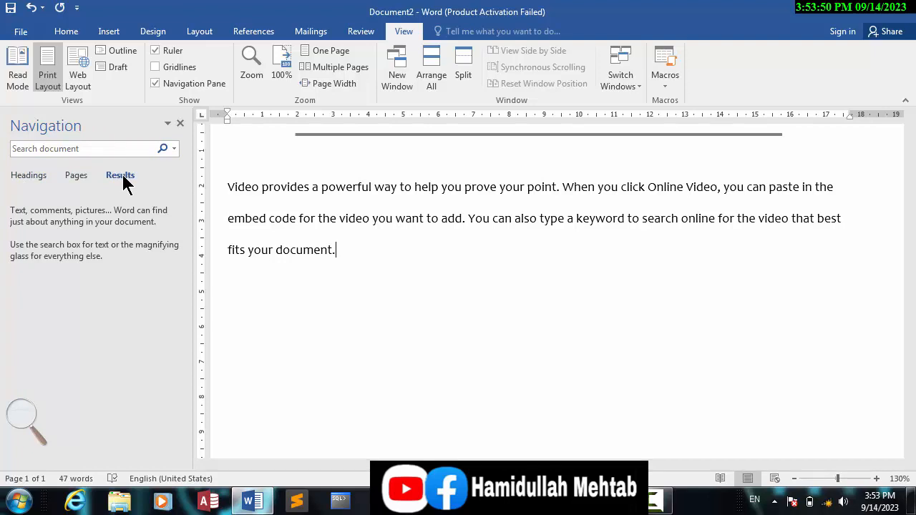
pyautogui.click(74, 150)
pyautogui.write('df')
pyautogui.press('BackSpace')
pyautogui.press('BackSpace')
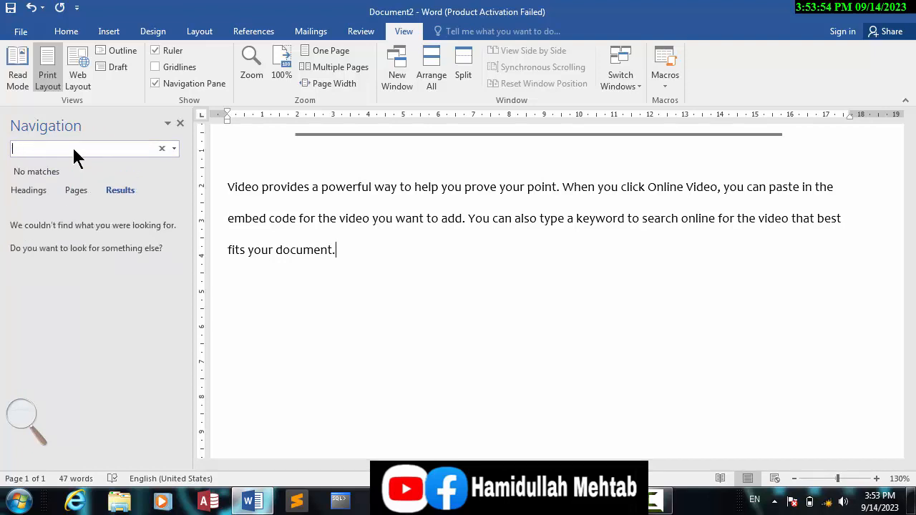
pyautogui.write('vidwo')
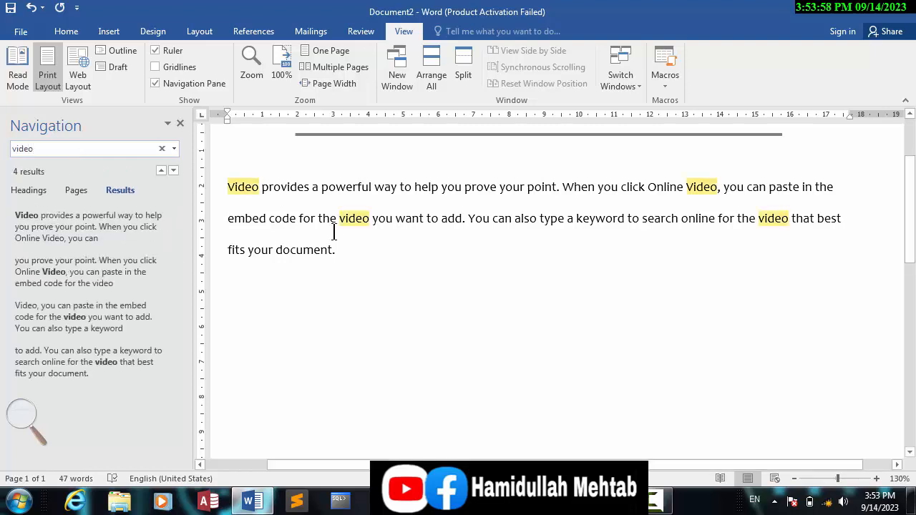
pyautogui.moveTo(397, 218); pyautogui.dragTo(268, 187)
pyautogui.press('super')
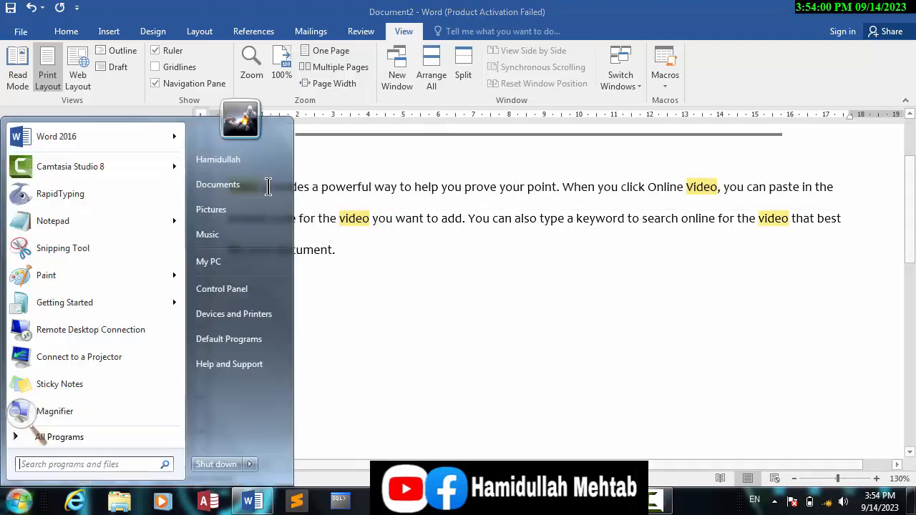
pyautogui.press('super')
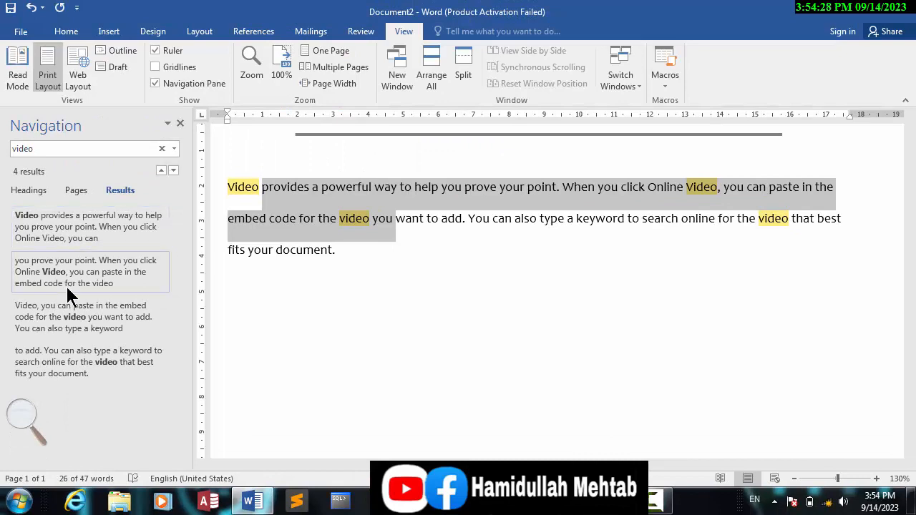
# - Jump through the listed "video" matches in the document, ending on the first one
pyautogui.click(68, 279)
pyautogui.click(77, 323)
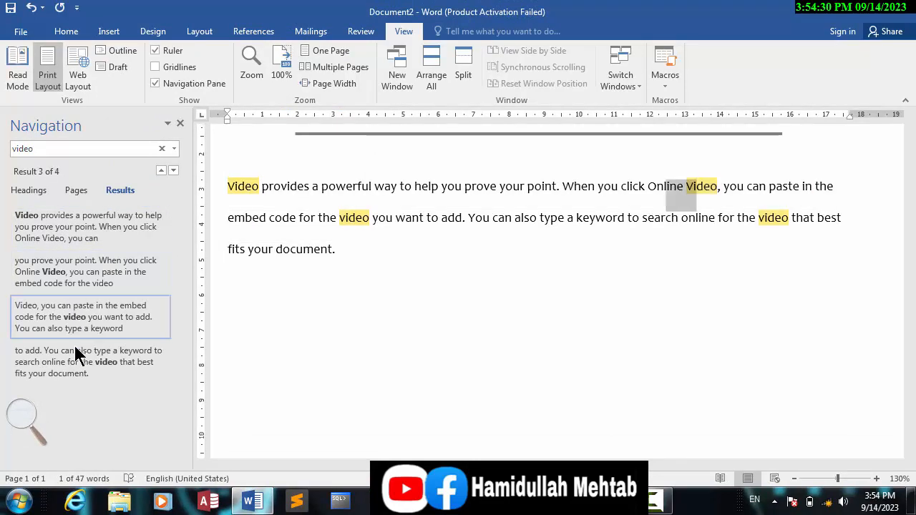
pyautogui.click(76, 353)
pyautogui.click(73, 239)
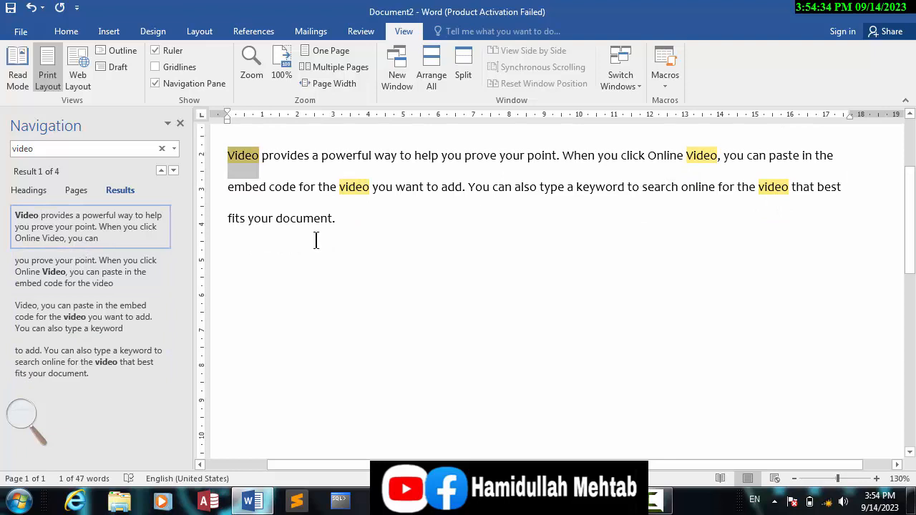
# - Insert a page break at the end of the paragraph and generate sample text on the new page with =rand()
pyautogui.click(347, 215)
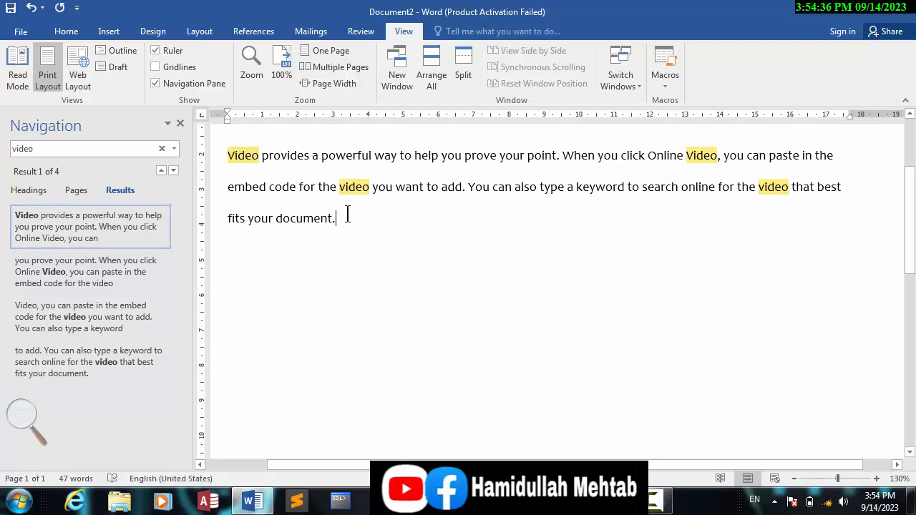
pyautogui.hotkey('ctrl', 'Return')
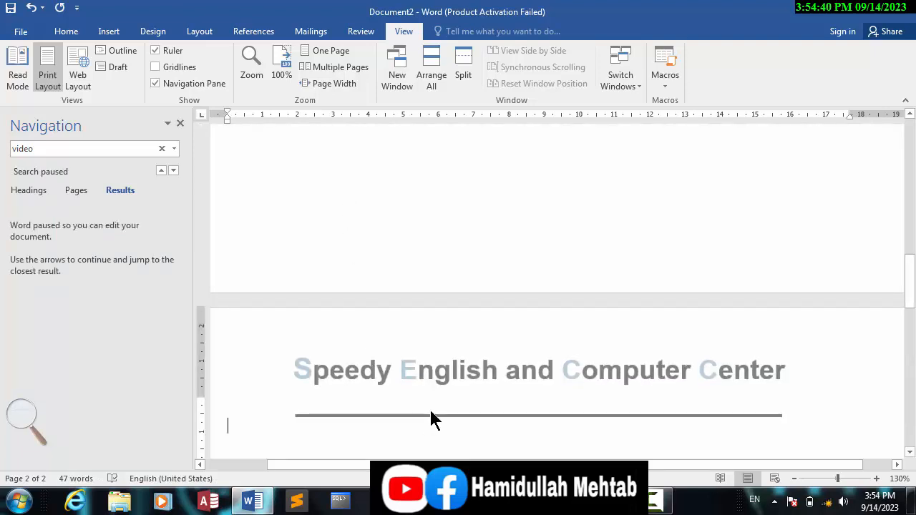
pyautogui.write('=')
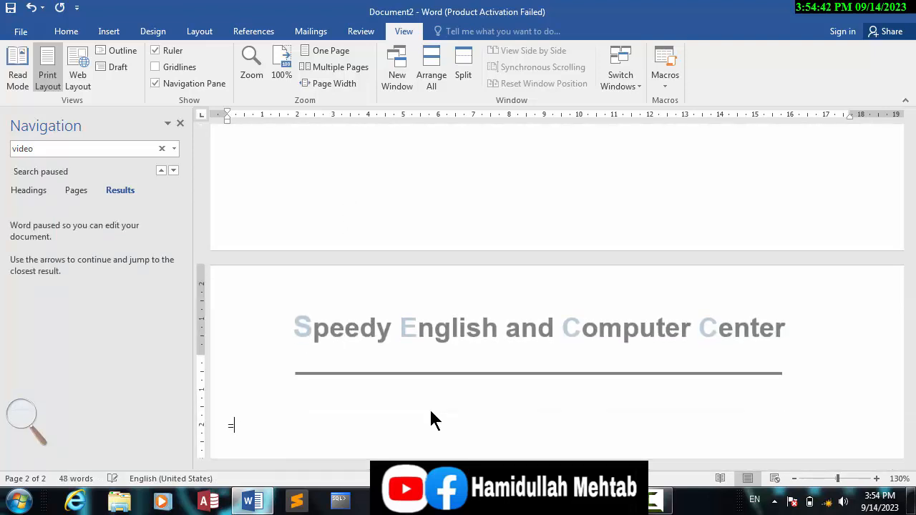
pyautogui.write('rand()')
pyautogui.press('Return')
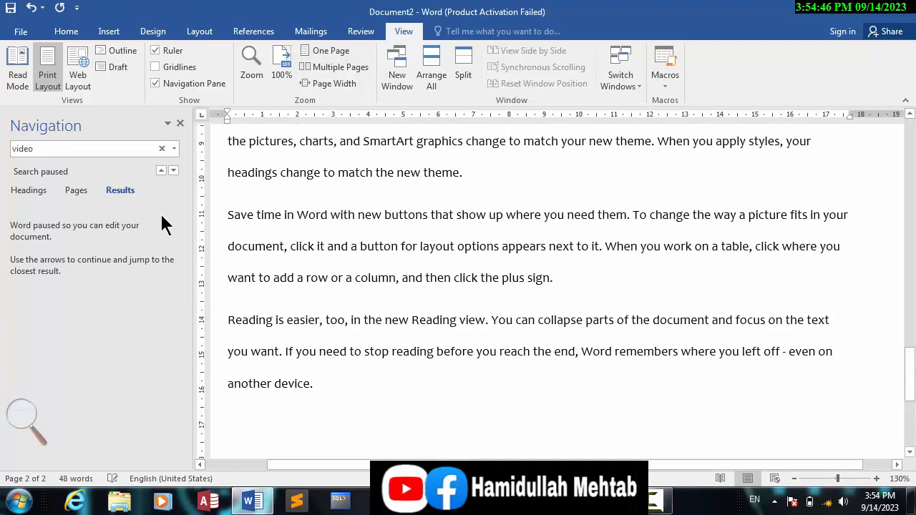
# - Resume the paused "video" search so that it covers the newly added text
pyautogui.click(81, 148)
pyautogui.click(81, 149)
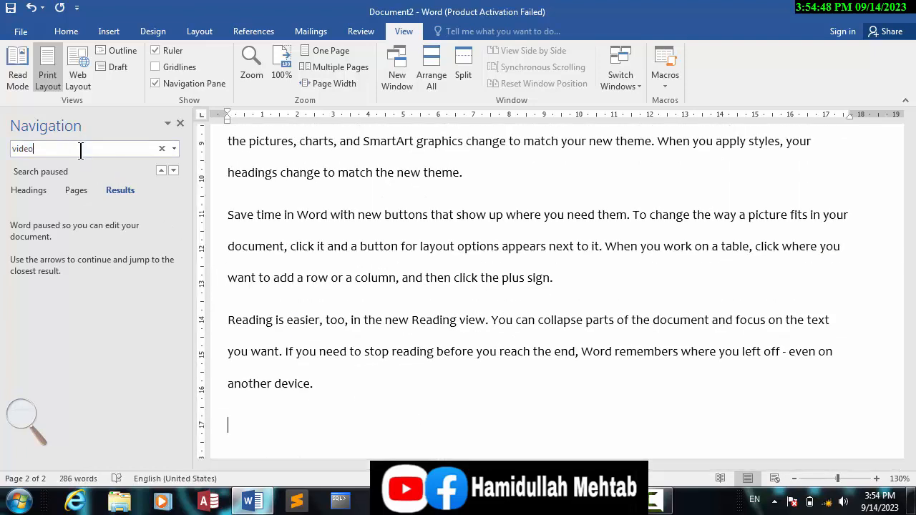
pyautogui.press('Return')
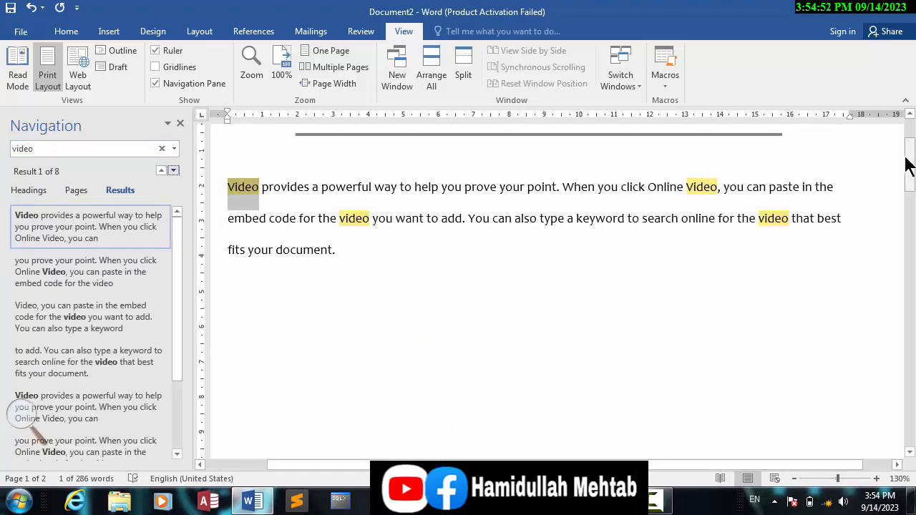
# - Review the highlighted matches on the second page and go to the fourth and seventh search results
pyautogui.moveTo(907, 166); pyautogui.dragTo(910, 344)
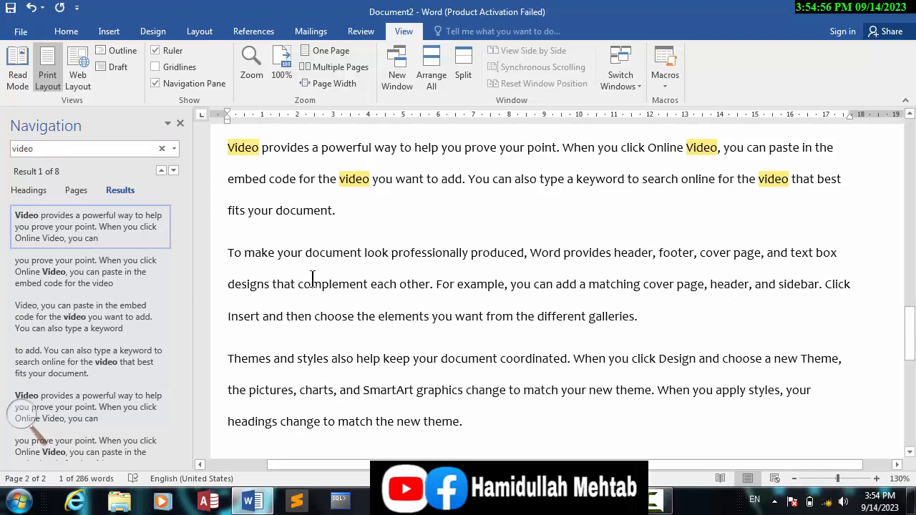
pyautogui.scroll(-3, 177, 365)
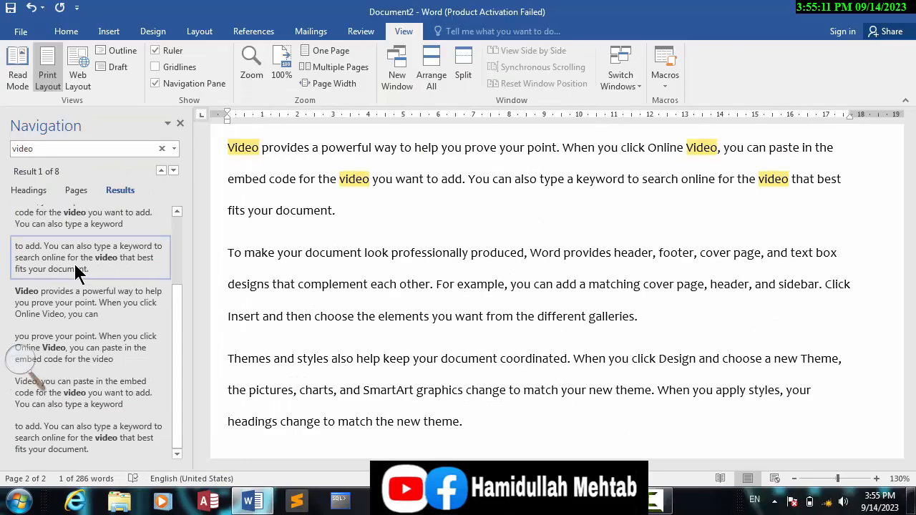
pyautogui.click(77, 272)
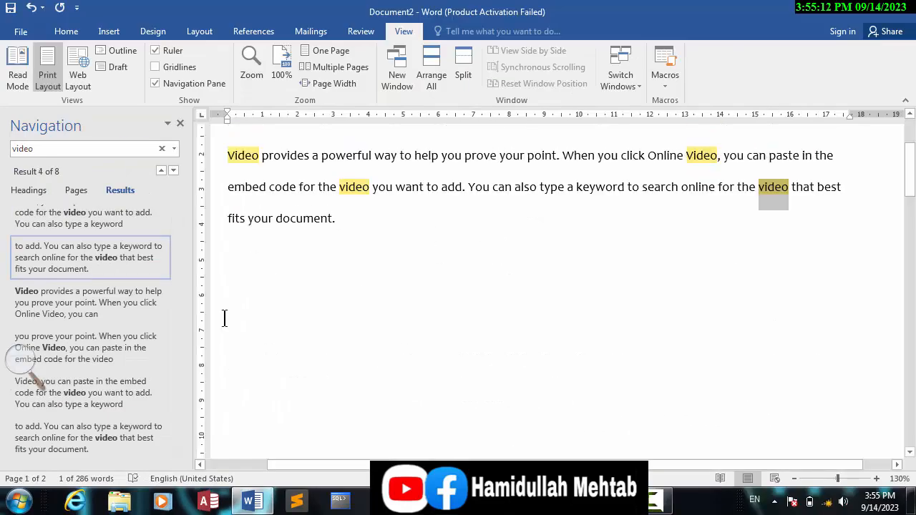
pyautogui.click(65, 403)
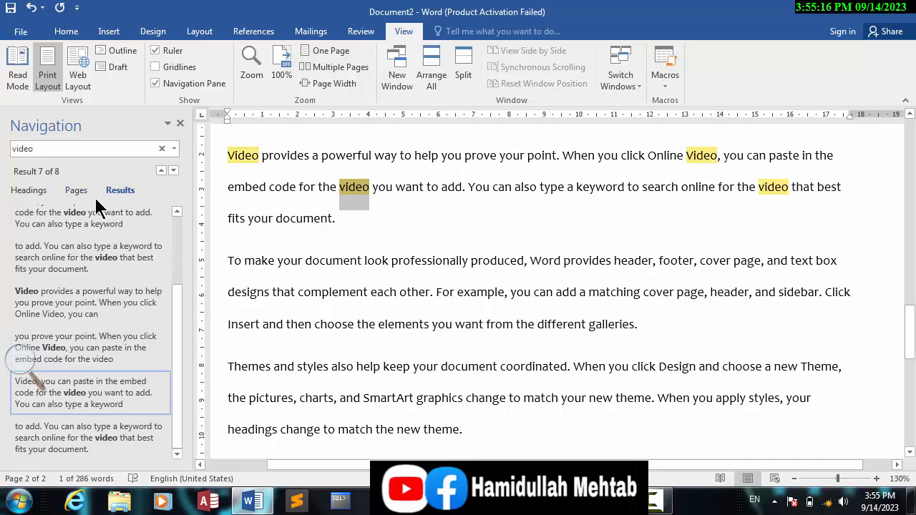
# - Show the page thumbnails in the Navigation pane and use them to move between pages 1 and 2
pyautogui.click(75, 193)
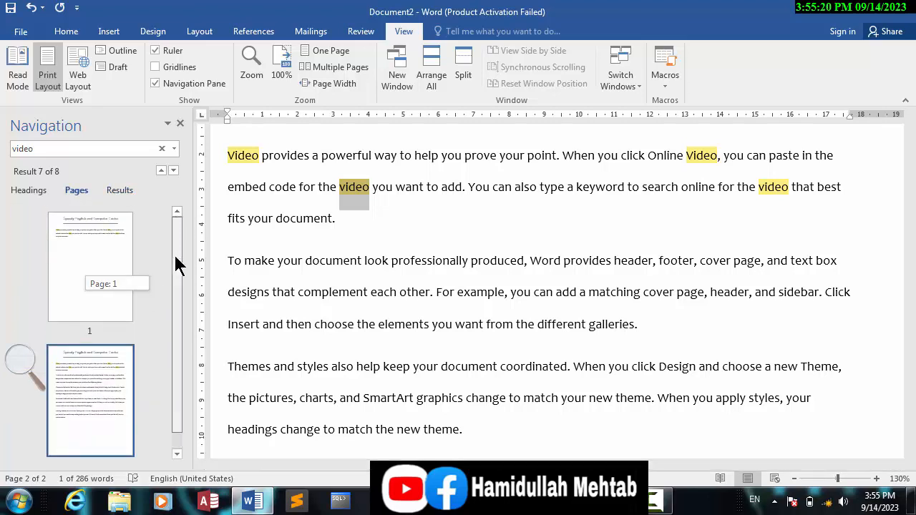
pyautogui.click(91, 411)
pyautogui.click(90, 282)
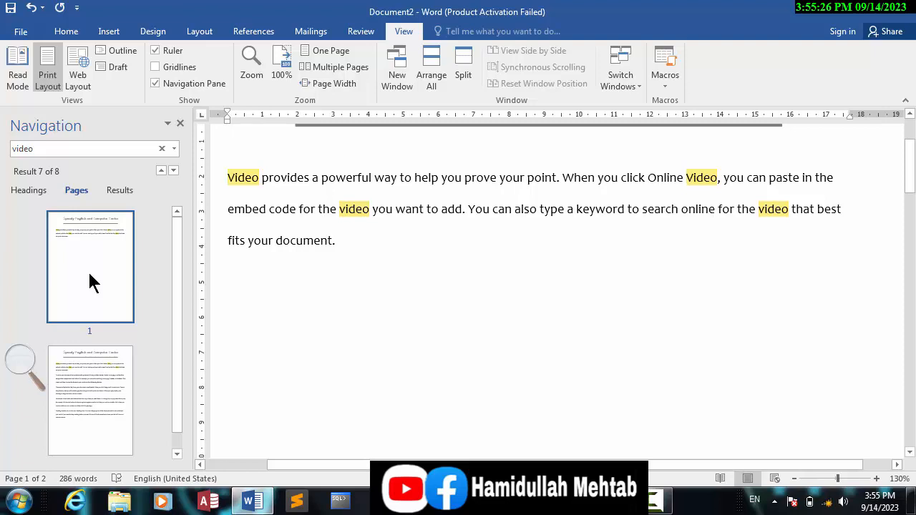
pyautogui.click(89, 274)
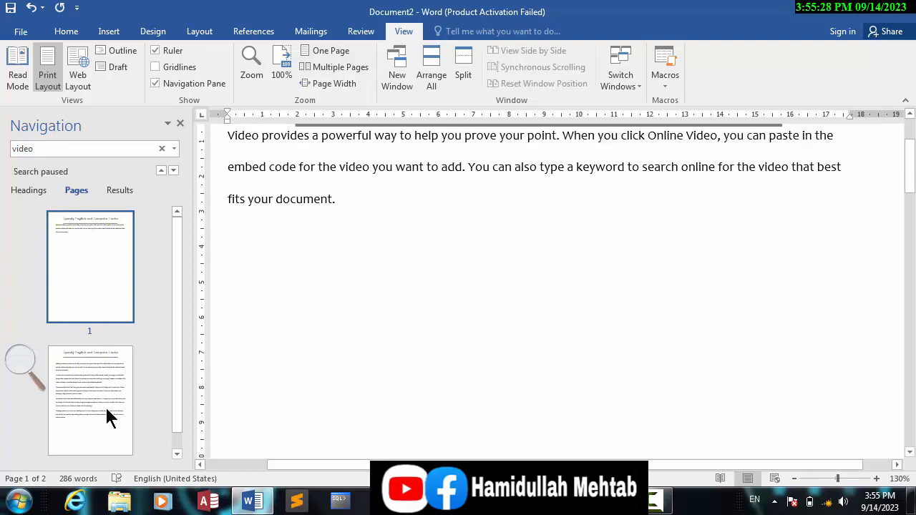
pyautogui.click(106, 409)
pyautogui.click(98, 301)
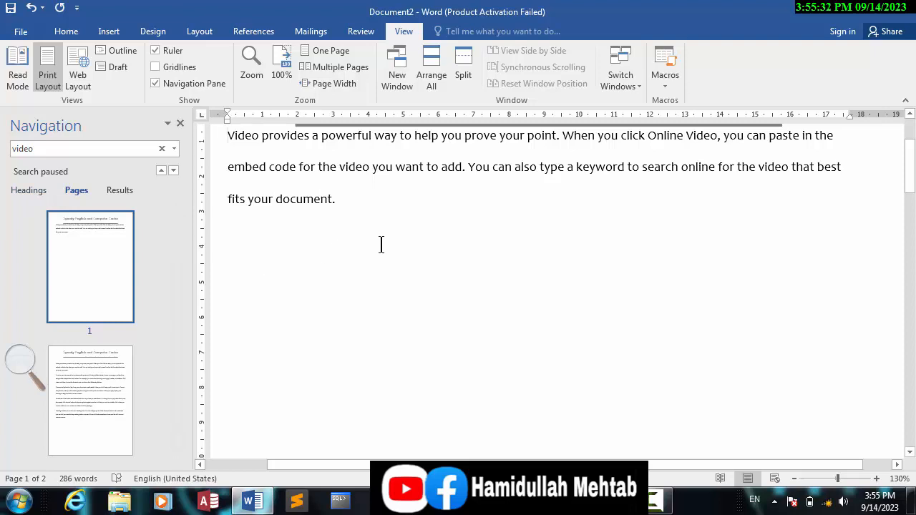
pyautogui.click(368, 199)
# - Delete backward from the start of page 2, removing the page break and the final "t." of the first paragraph
pyautogui.click(109, 411)
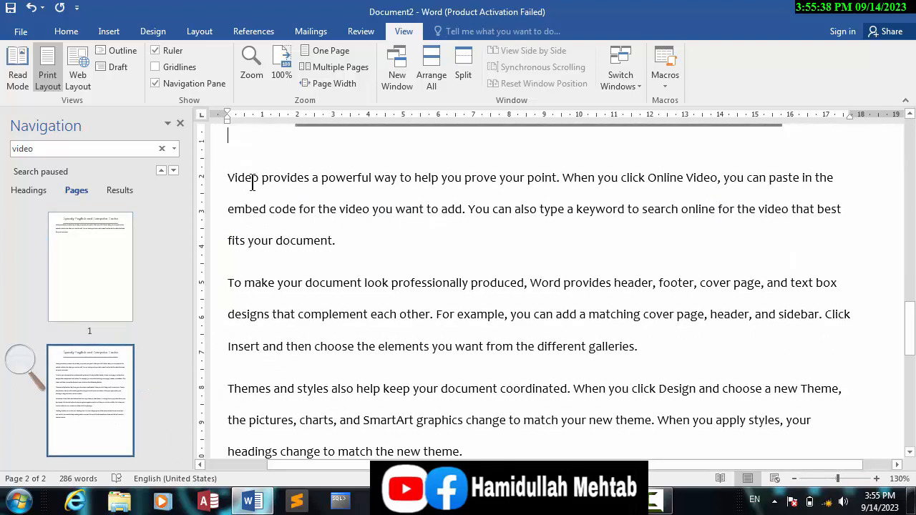
pyautogui.press('BackSpace')
pyautogui.press('BackSpace')
pyautogui.press('BackSpace')
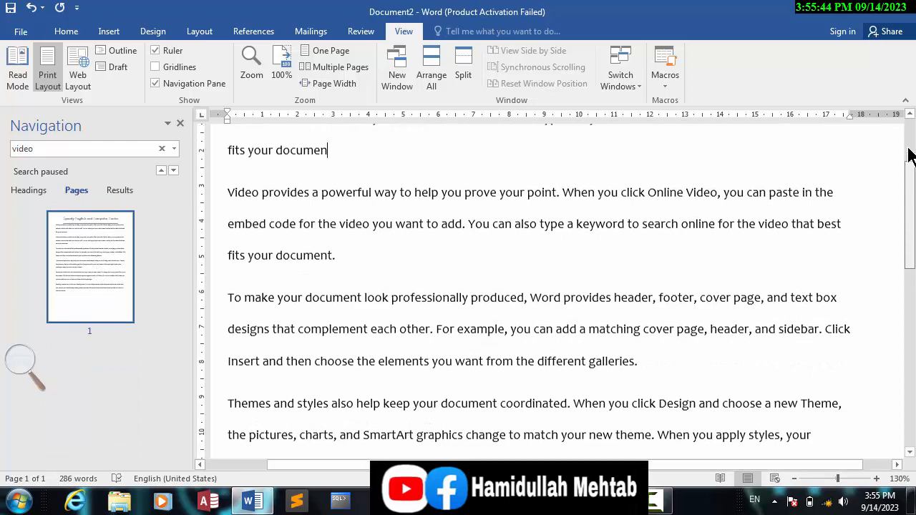
# - Add the line "Computer" above the first paragraph, followed by an empty line
pyautogui.click(906, 153)
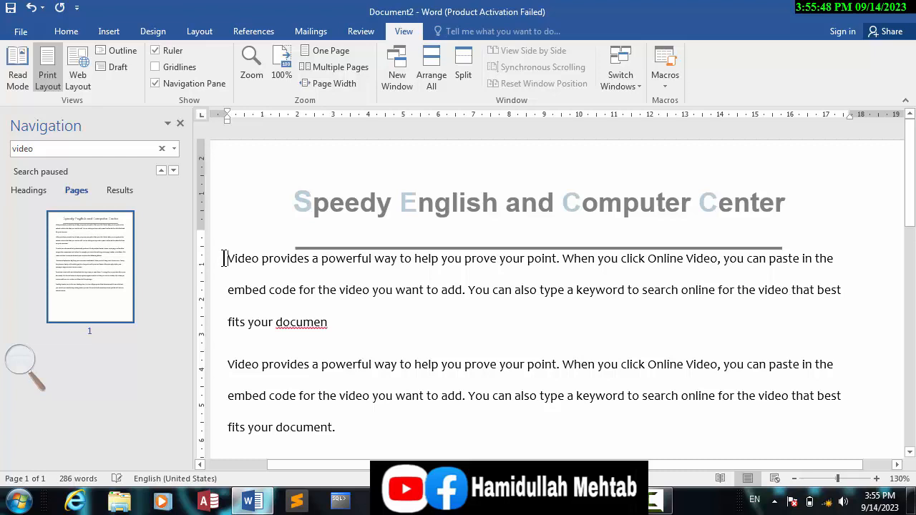
pyautogui.press('Return')
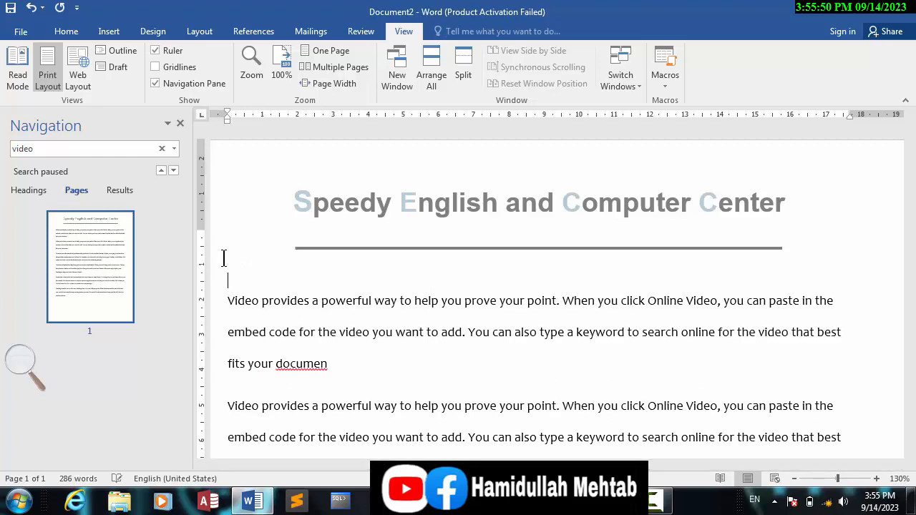
pyautogui.click(224, 259)
pyautogui.write('xc')
pyautogui.press('BackSpace')
pyautogui.write('Computer')
pyautogui.press('Return')
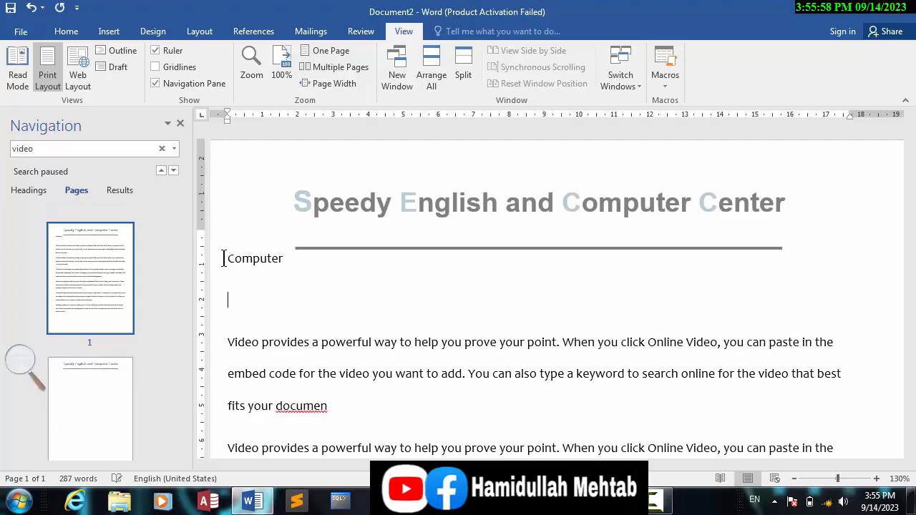
# - Apply the Heading 1 style to the "Computer" line
pyautogui.moveTo(254, 258); pyautogui.dragTo(209, 256)
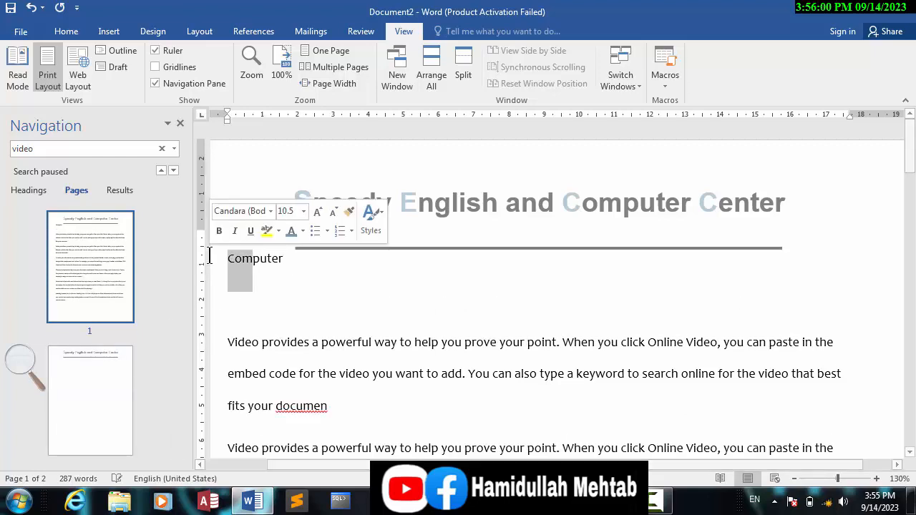
pyautogui.moveTo(301, 257); pyautogui.dragTo(189, 256)
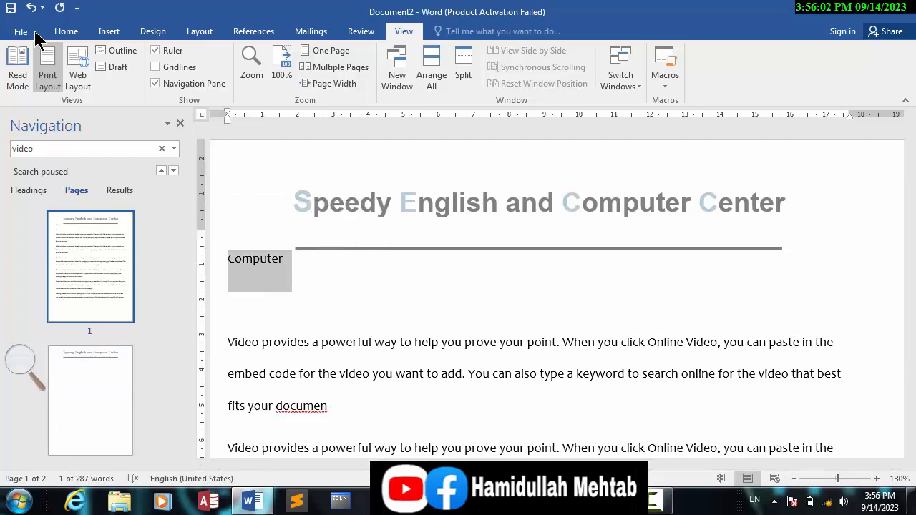
pyautogui.click(68, 32)
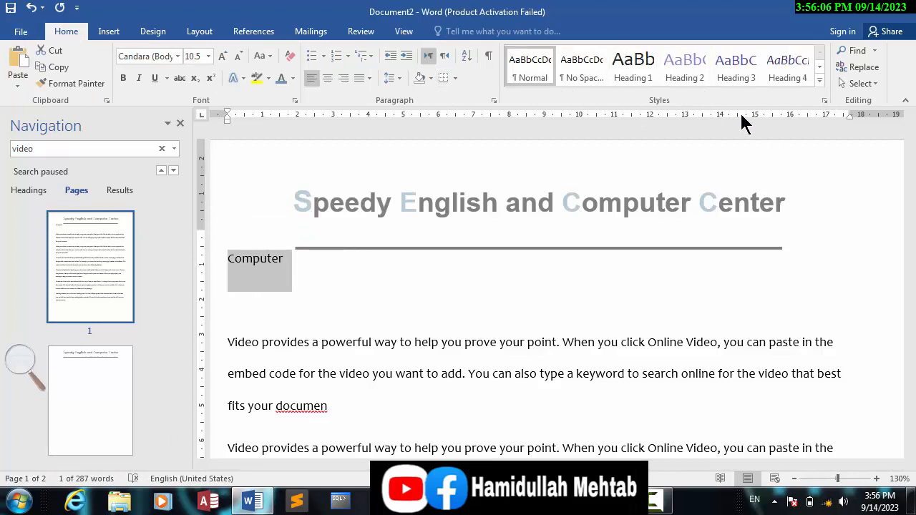
pyautogui.click(635, 67)
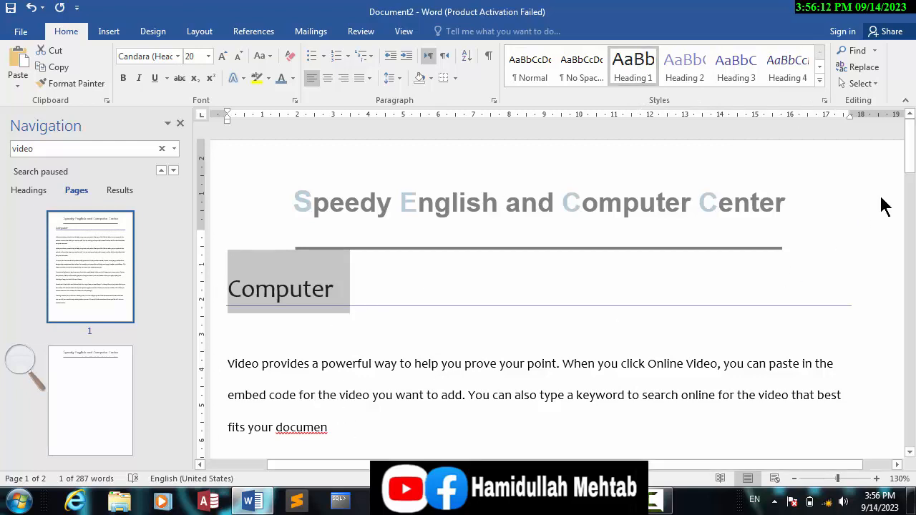
# - Add the line "mouse" below the paragraph ending "different galleries." and apply the Heading 2 style to it
pyautogui.moveTo(909, 161); pyautogui.dragTo(910, 239)
pyautogui.click(641, 236)
pyautogui.press('Return')
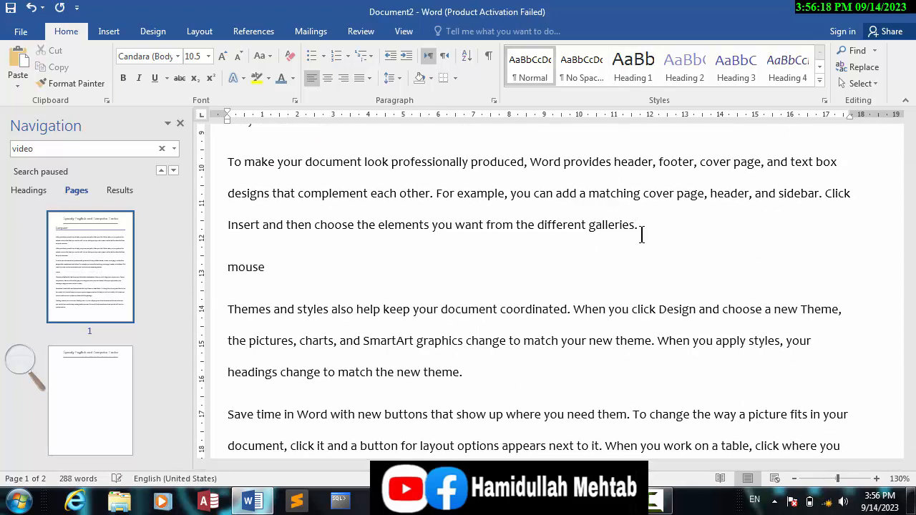
pyautogui.moveTo(296, 278); pyautogui.dragTo(179, 278)
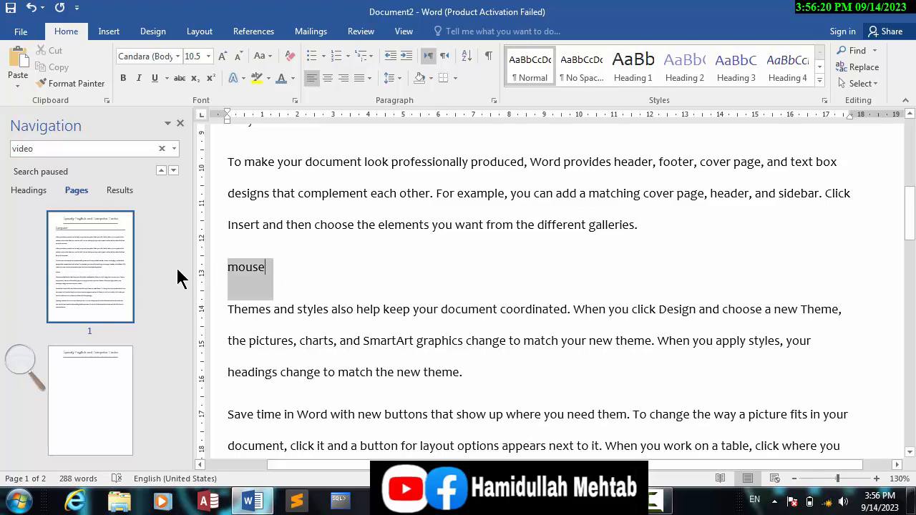
pyautogui.click(676, 69)
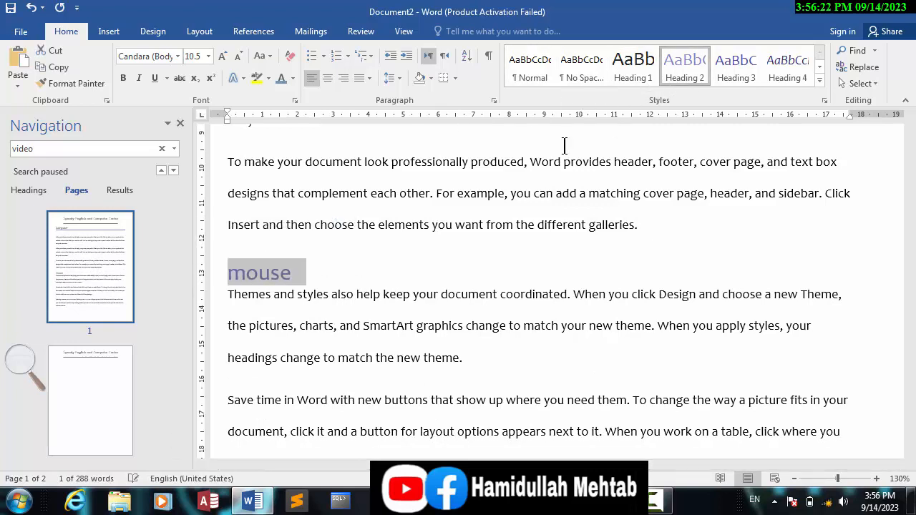
# - Add the line "keyboard" below the paragraph under "mouse" and apply the Heading 3 style to it
pyautogui.click(478, 369)
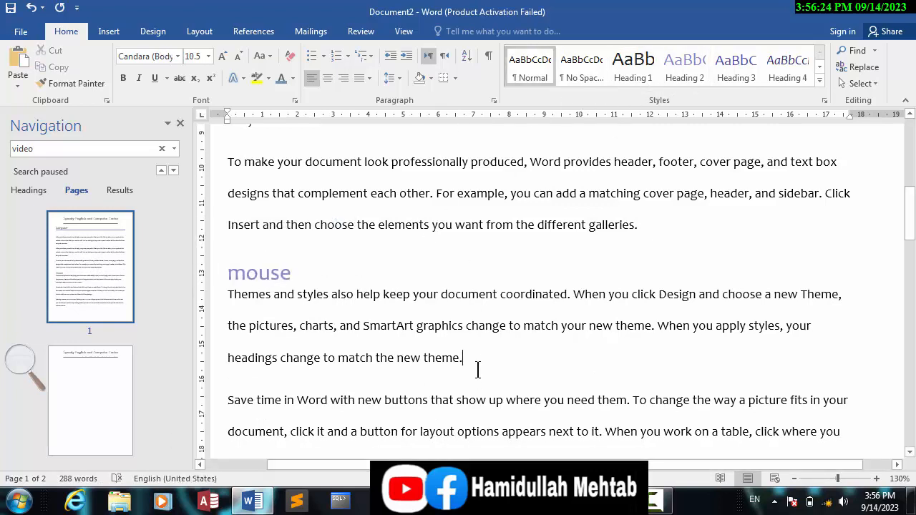
pyautogui.press('Return')
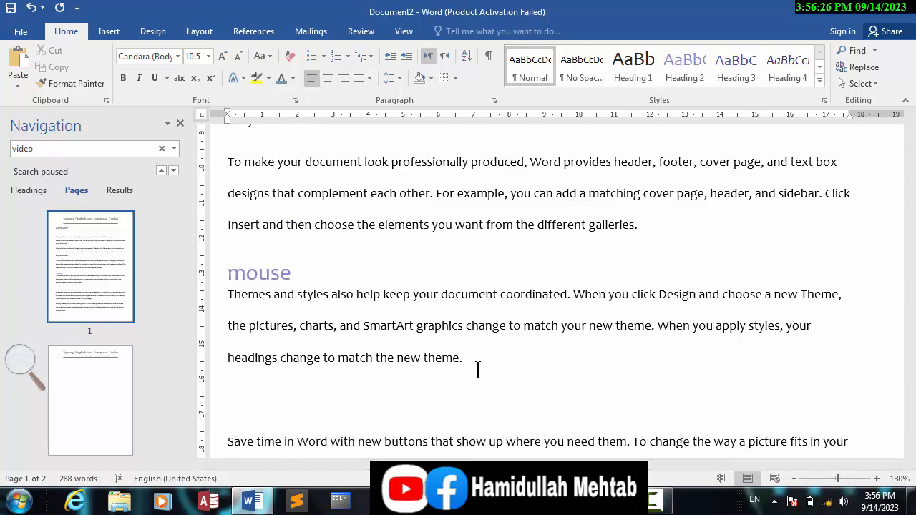
pyautogui.write('keyboard')
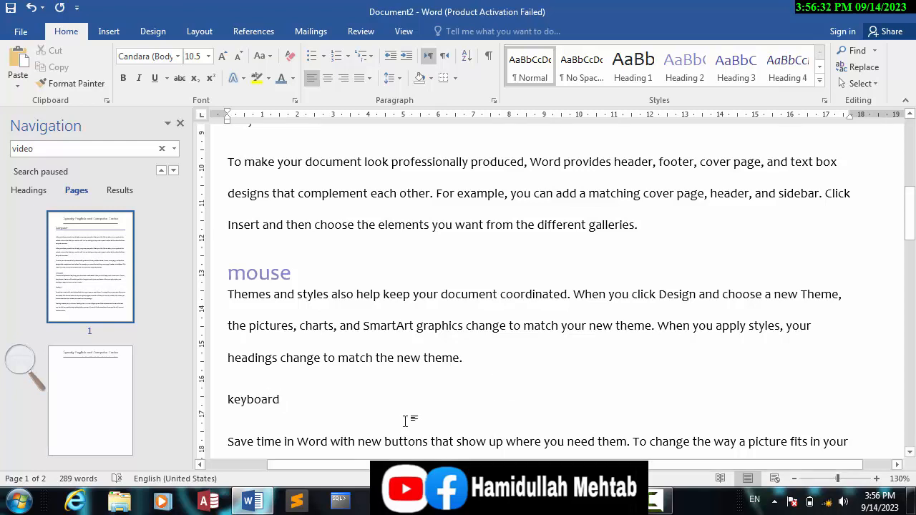
pyautogui.click(188, 399)
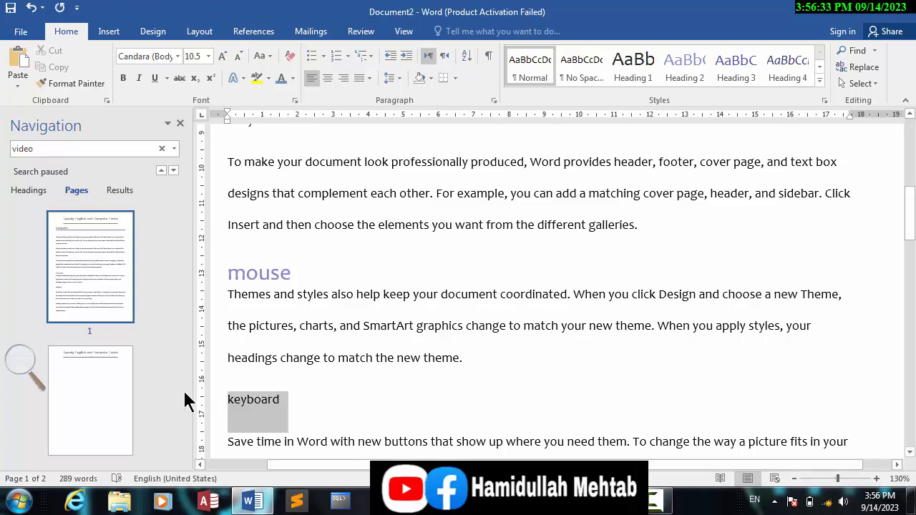
pyautogui.click(748, 78)
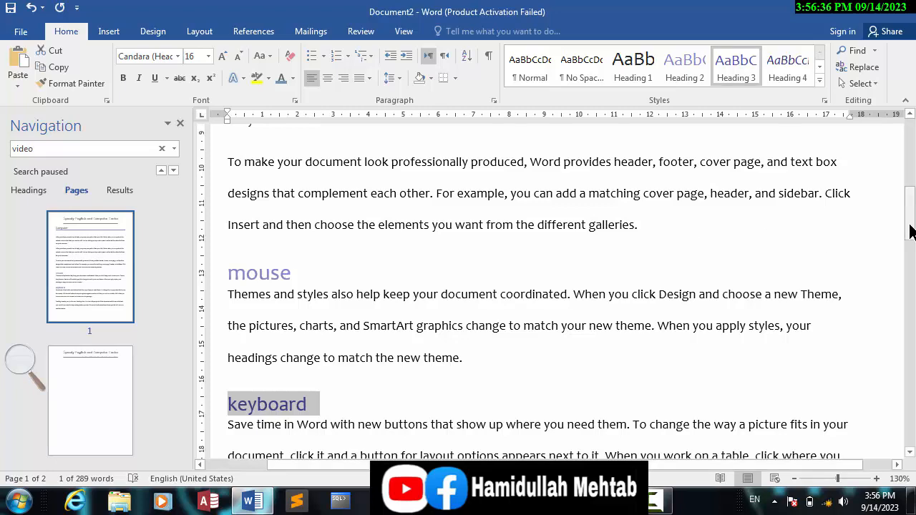
# - Add the line "mobile" below the paragraph ending "plus sign." and apply the Heading 1 style to it
pyautogui.moveTo(911, 227)
pyautogui.mouseDown()
pyautogui.moveTo(912, 306)
pyautogui.moveTo(913, 231)
pyautogui.mouseUp()
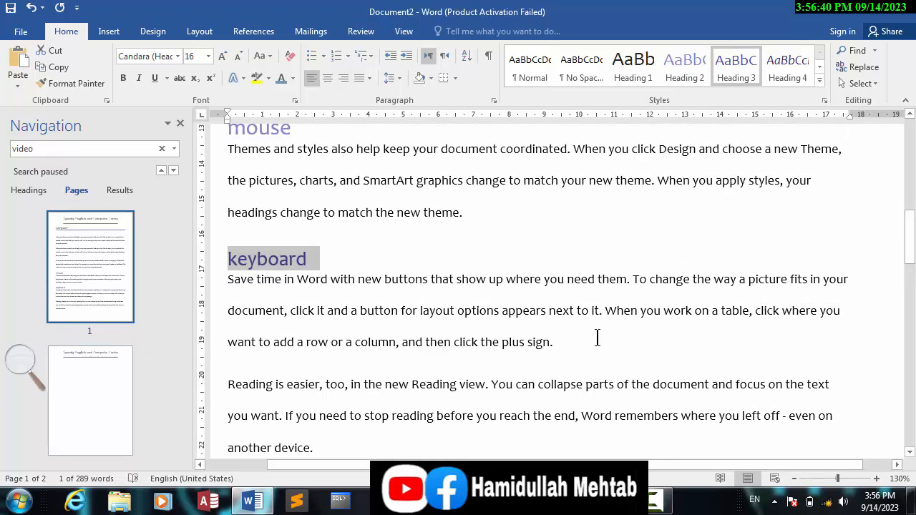
pyautogui.click(576, 351)
pyautogui.hotkey('ctrl', 'Return')
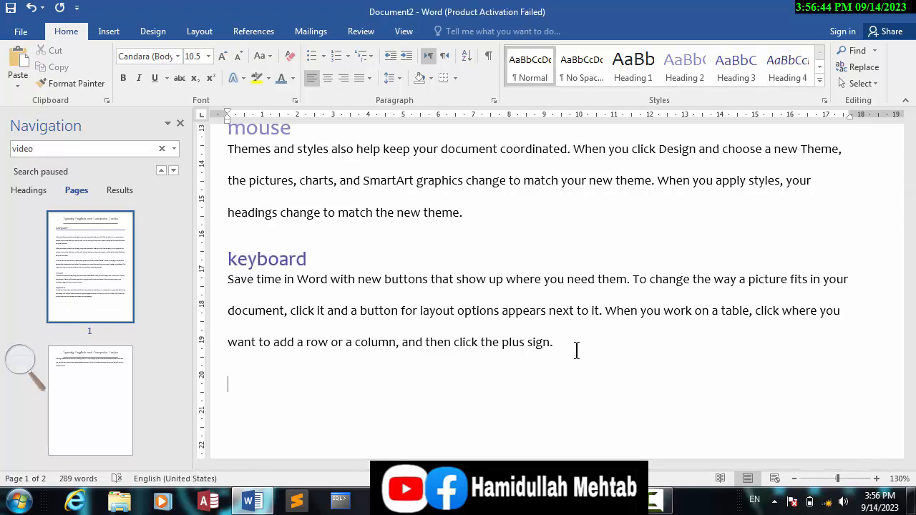
pyautogui.write('mobile')
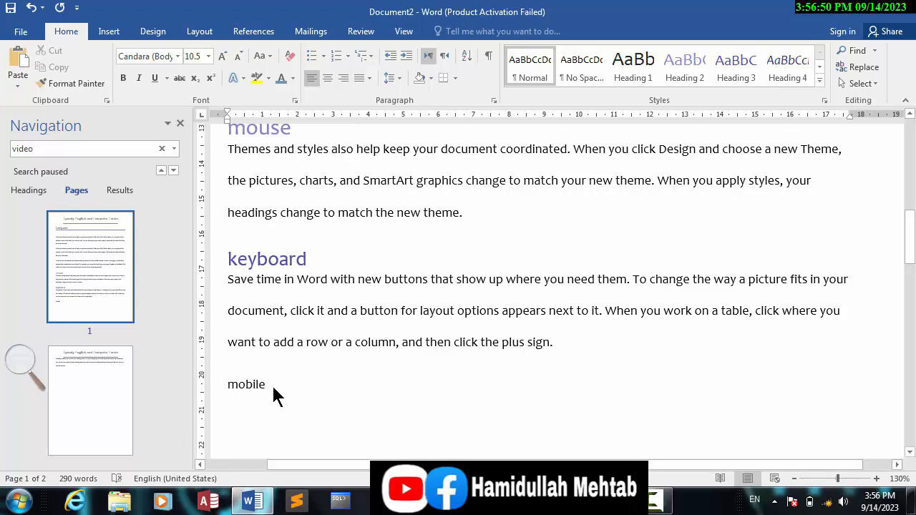
pyautogui.moveTo(272, 383); pyautogui.dragTo(199, 384)
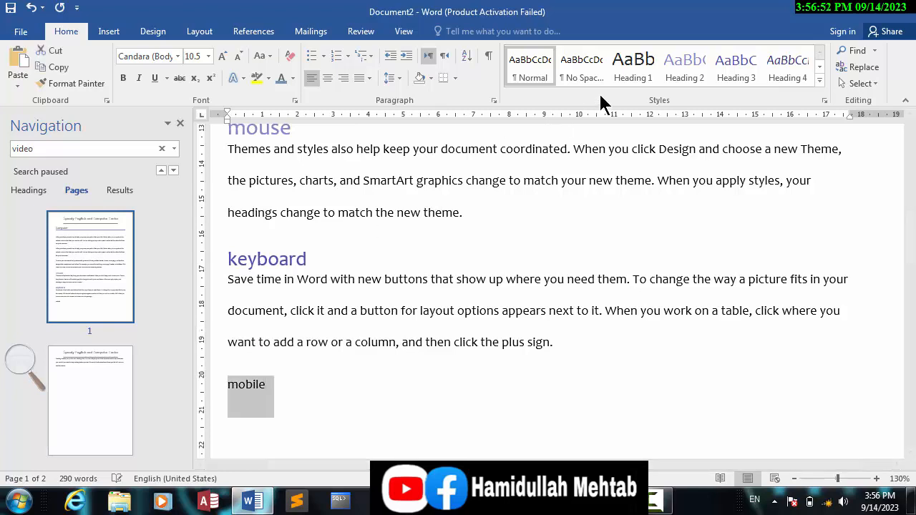
pyautogui.click(625, 71)
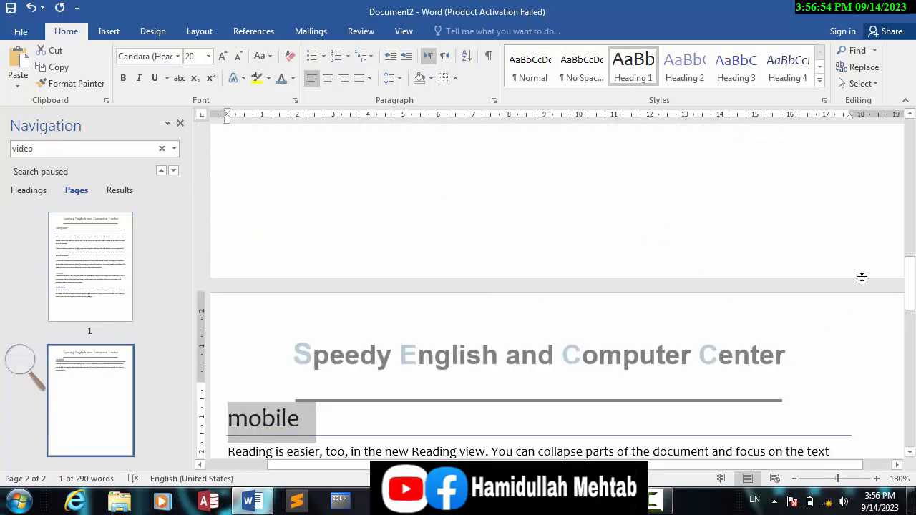
# - Split the paragraph under "mobile" after "focus on the text", insert the line "charger" there and apply the Heading 2 style to it
pyautogui.moveTo(909, 293); pyautogui.dragTo(912, 343)
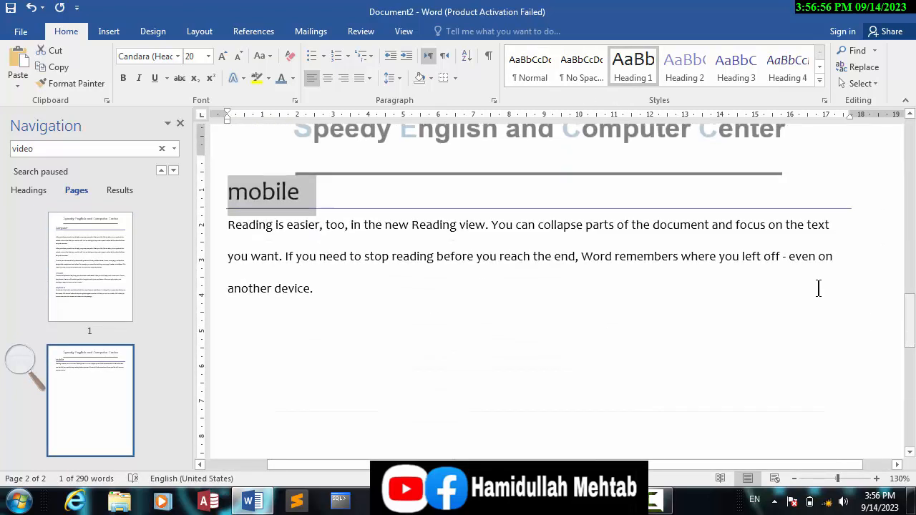
pyautogui.click(840, 227)
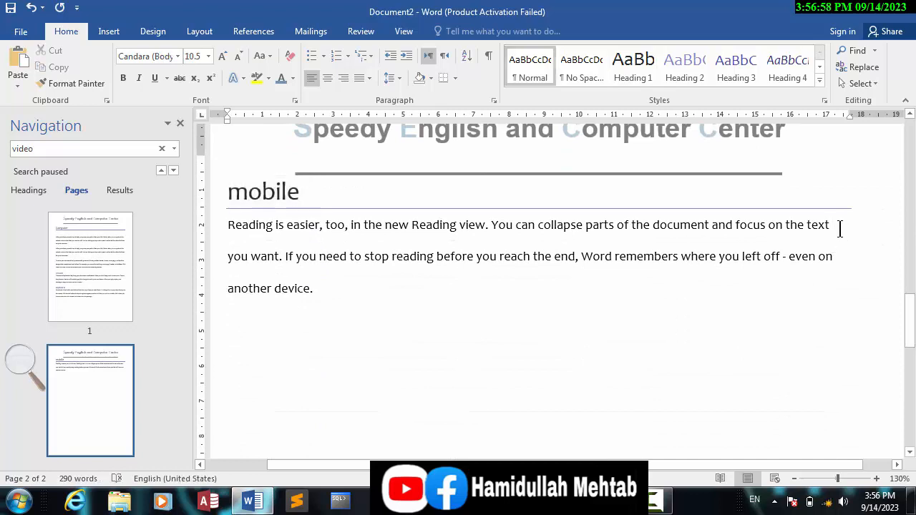
pyautogui.press('Return')
pyautogui.press('Return')
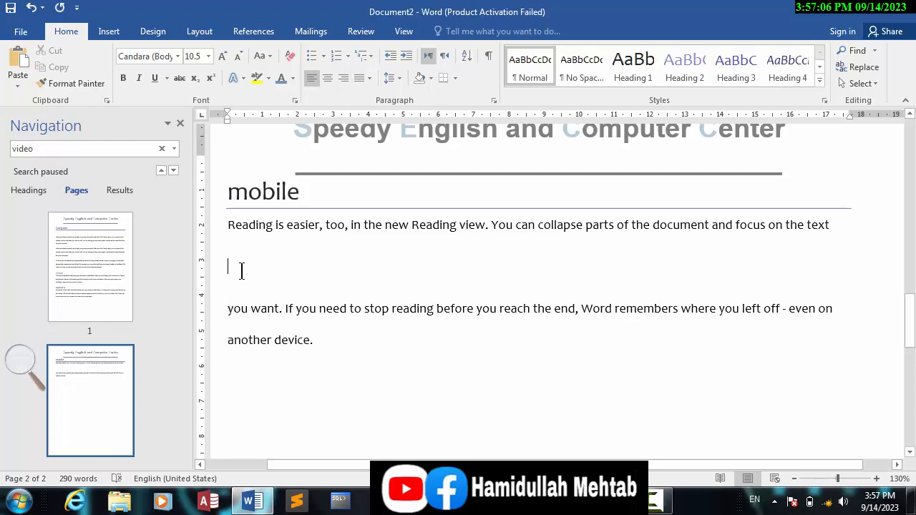
pyautogui.write('char')
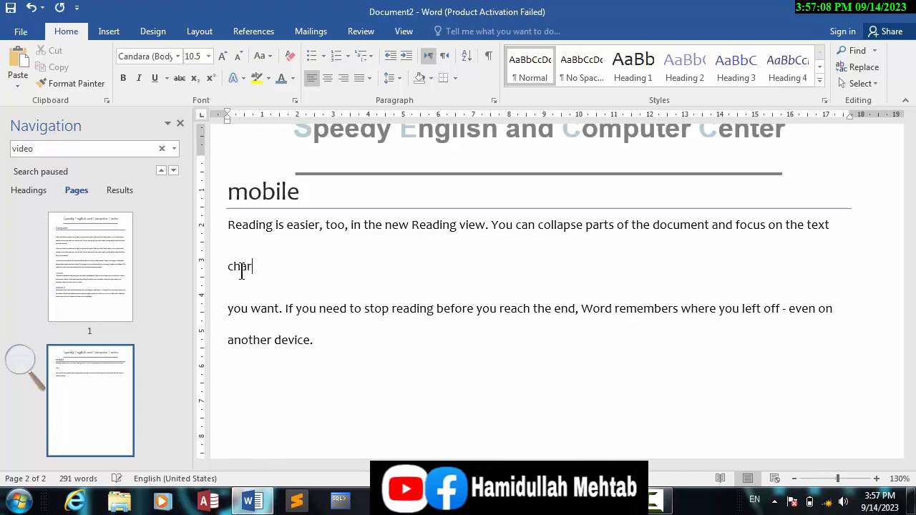
pyautogui.write('ger')
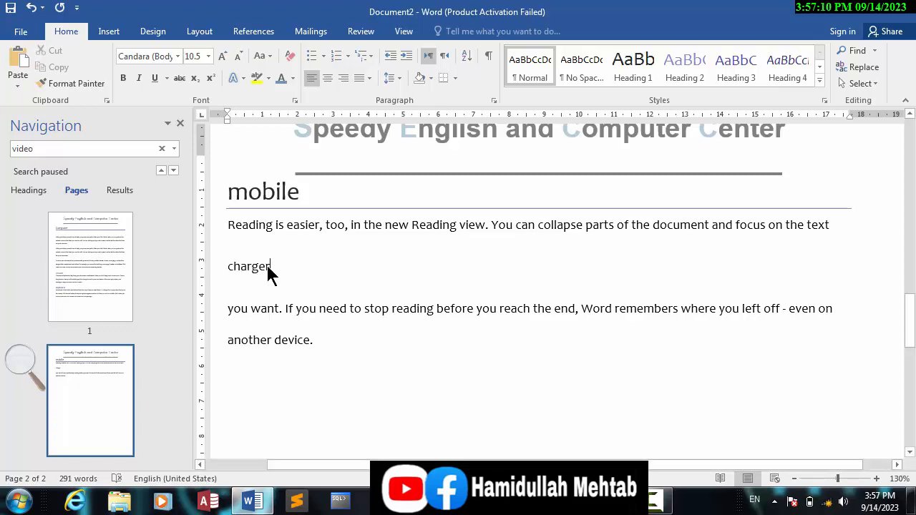
pyautogui.click(195, 266)
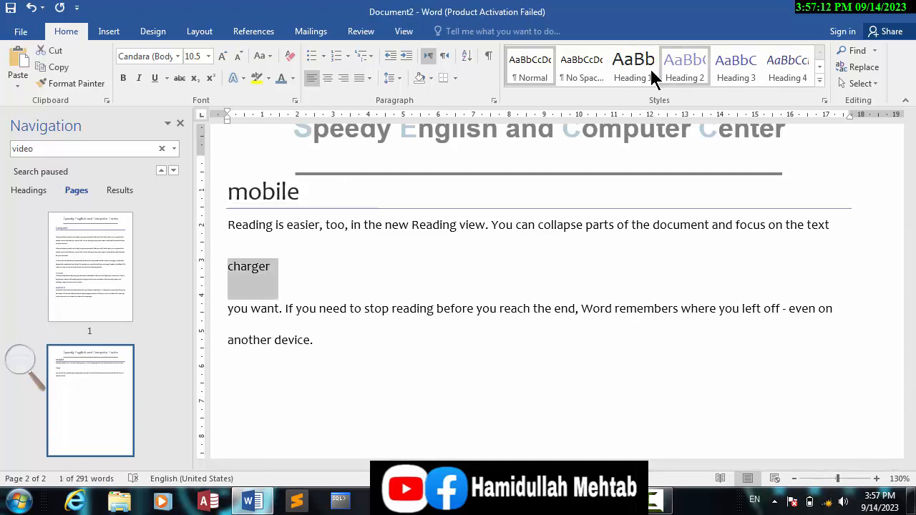
pyautogui.click(692, 63)
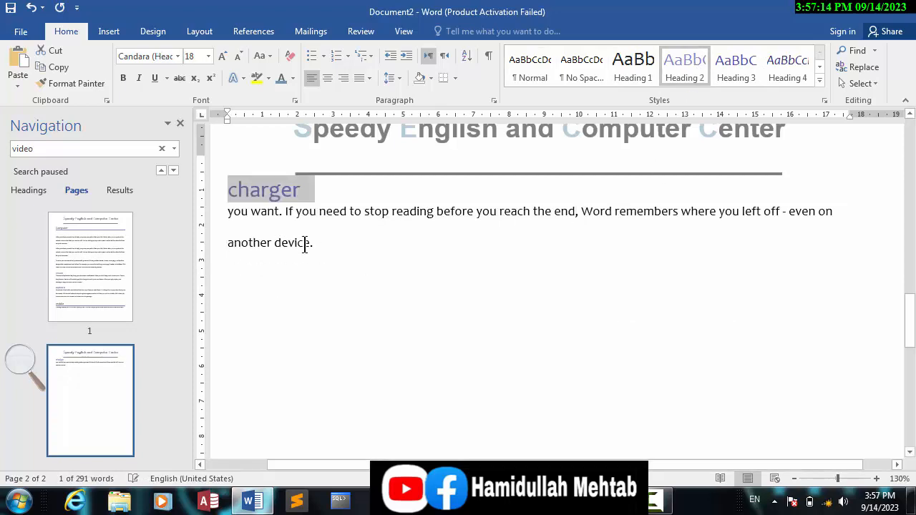
# - Collapse the content under the "Computer" heading on page 1 and expand it again
pyautogui.moveTo(912, 334); pyautogui.dragTo(912, 169)
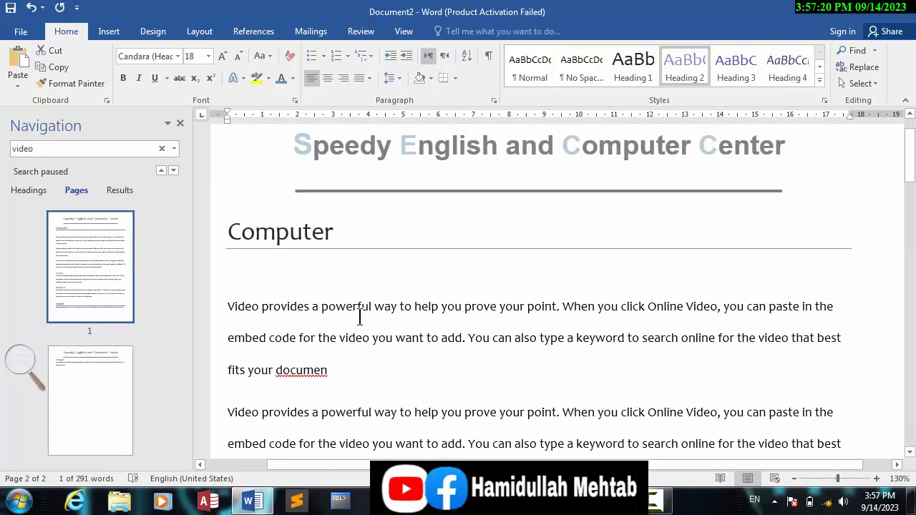
pyautogui.click(296, 282)
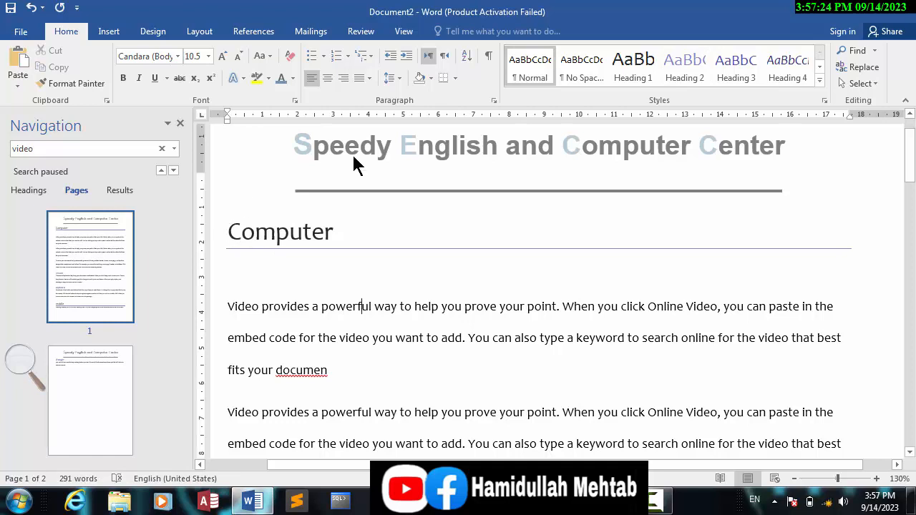
pyautogui.click(405, 34)
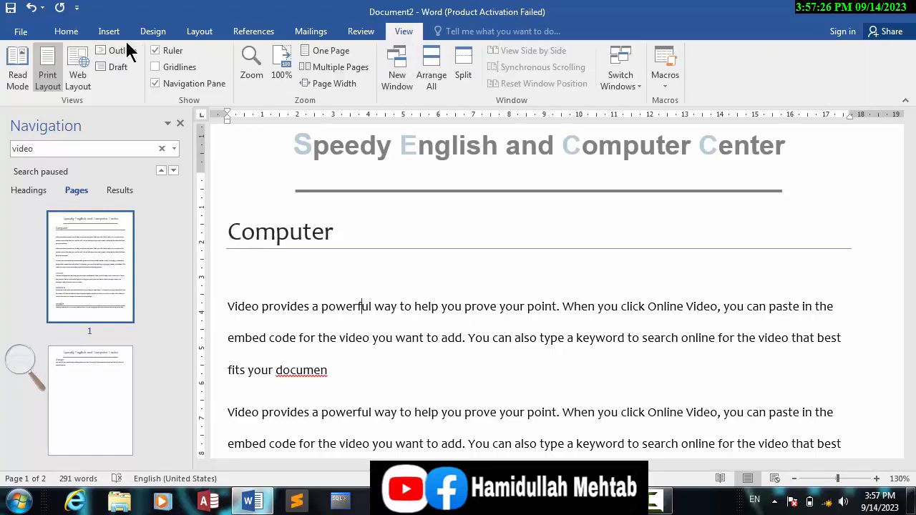
pyautogui.click(219, 230)
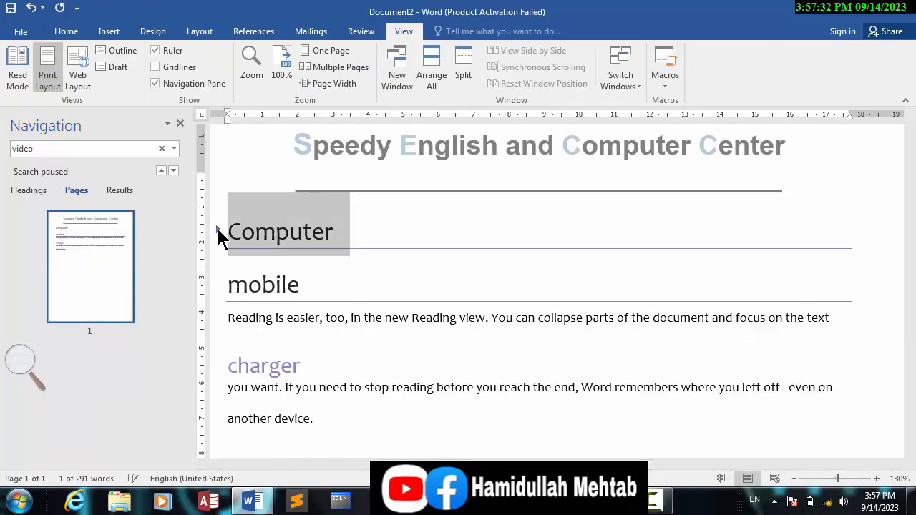
pyautogui.click(218, 230)
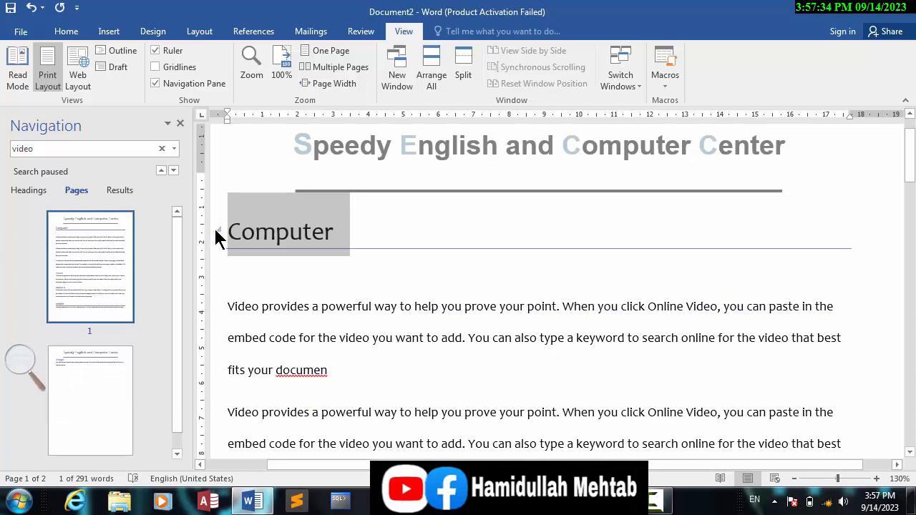
pyautogui.press('super')
pyautogui.press('super')
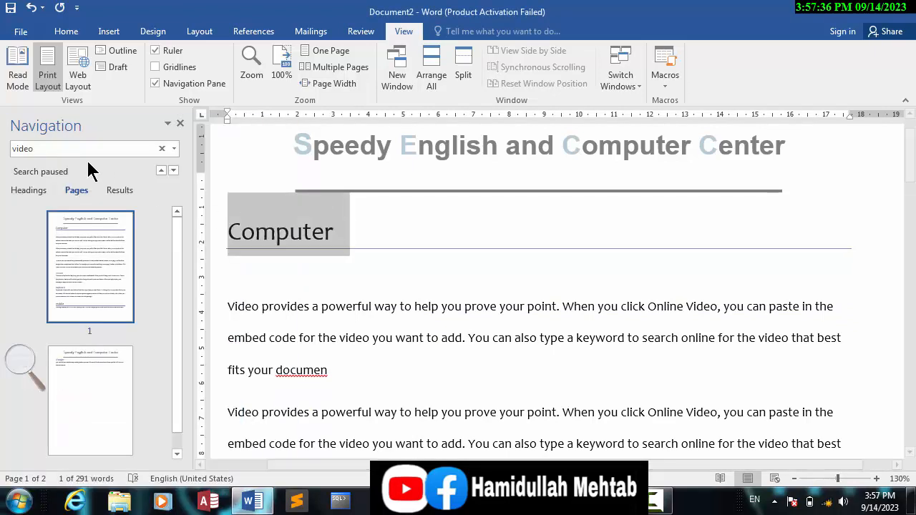
# - Show the document's headings in the Navigation pane and jump to Computer, mouse, keyboard, mobile and charger in turn
pyautogui.click(30, 191)
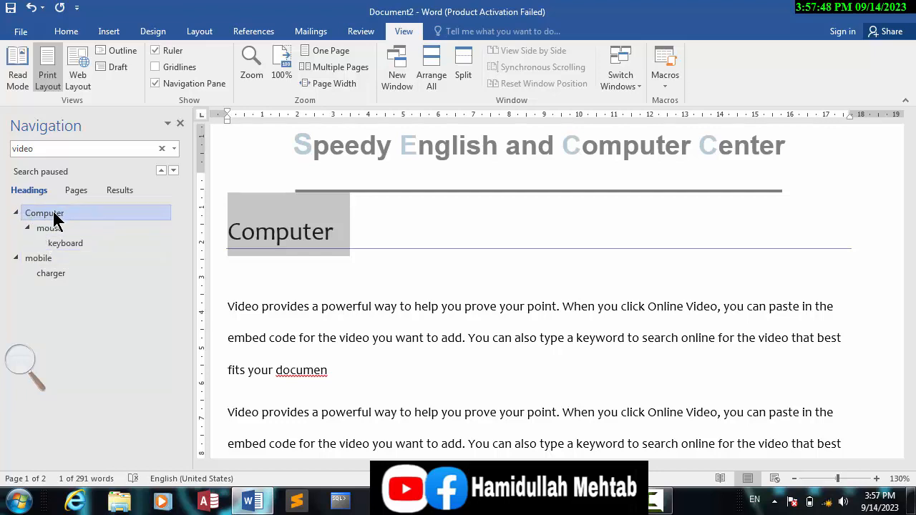
pyautogui.click(57, 213)
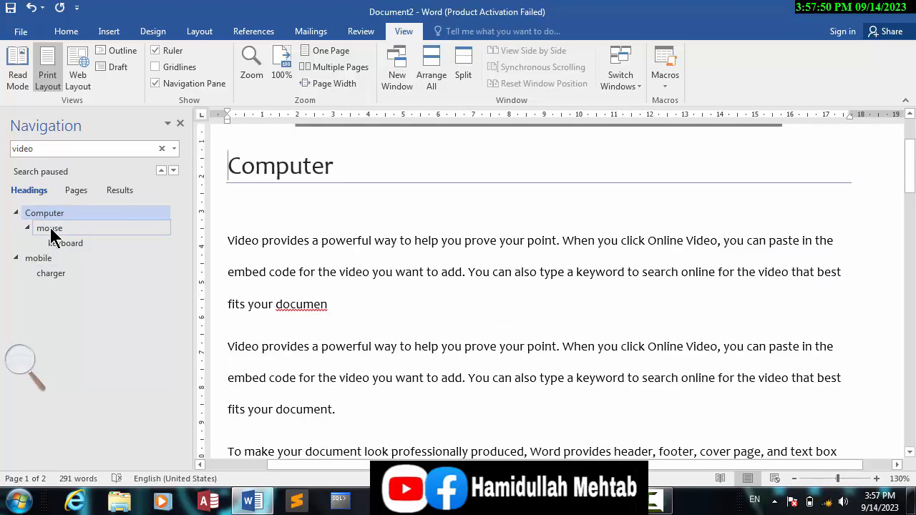
pyautogui.click(50, 227)
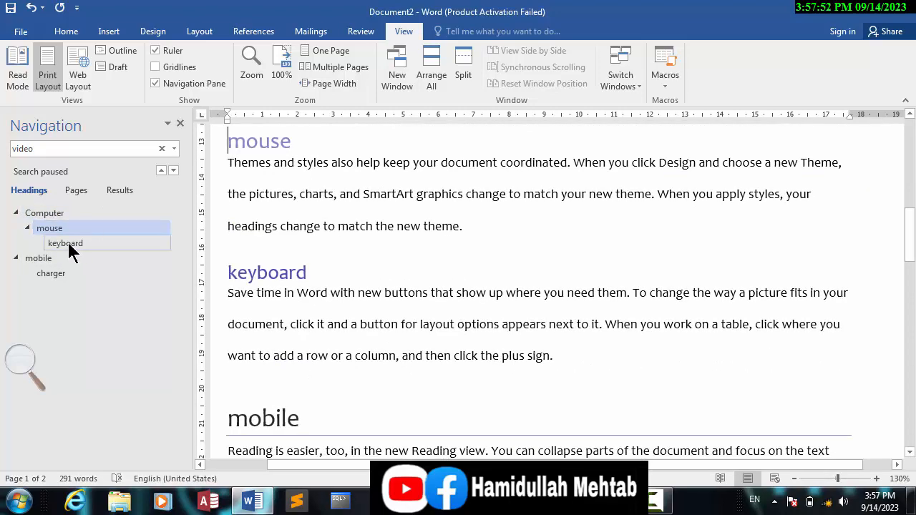
pyautogui.click(68, 244)
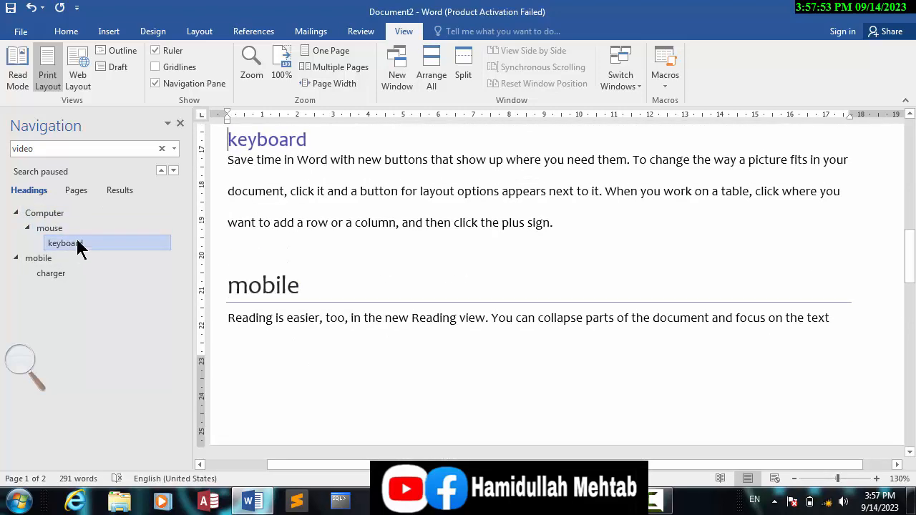
pyautogui.click(38, 259)
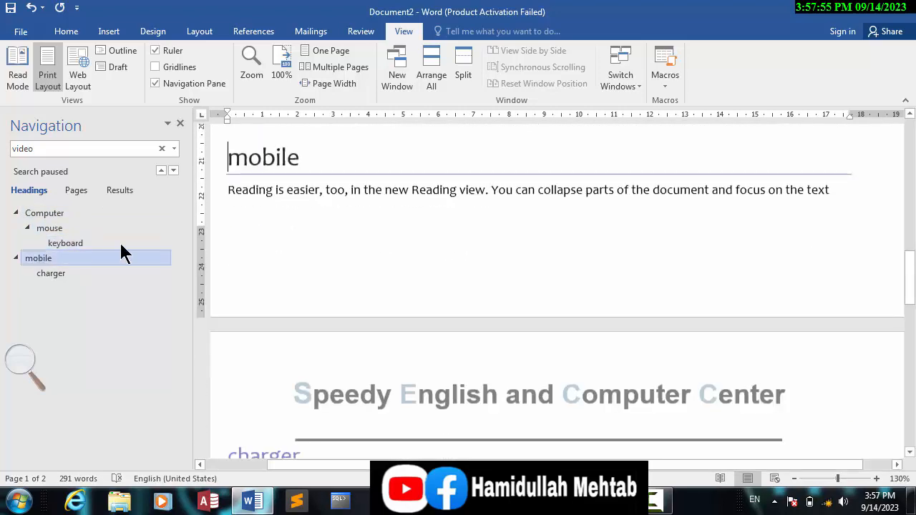
pyautogui.click(62, 277)
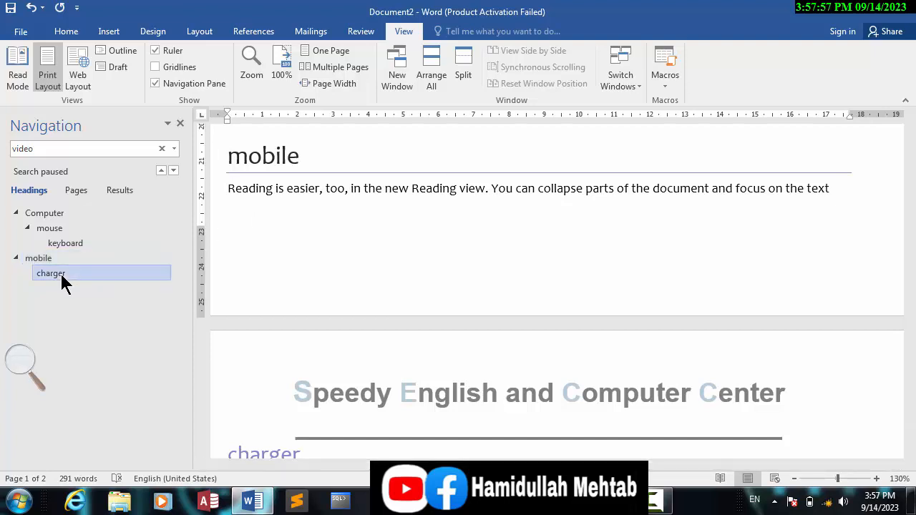
# - Collapse the mobile, mouse and Computer entries in the Navigation pane's heading list, and switch the pane back to page thumbnails
pyautogui.click(16, 258)
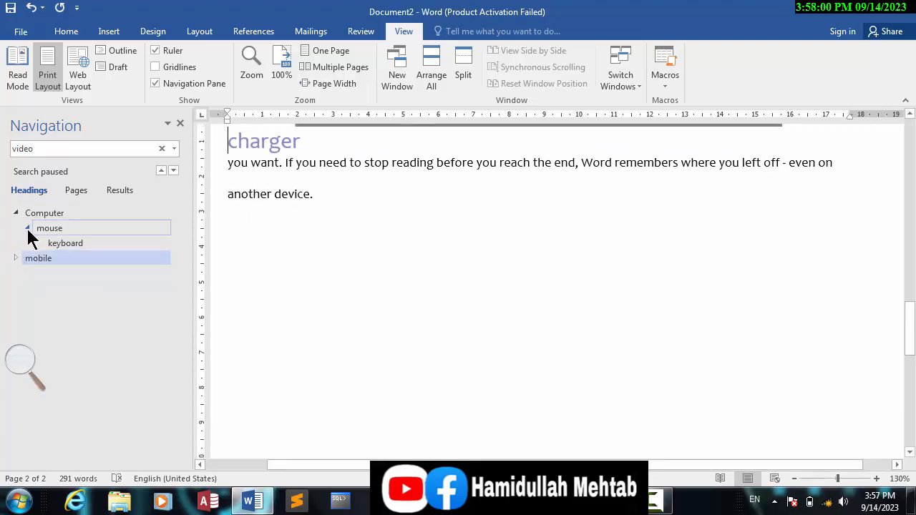
pyautogui.click(27, 228)
pyautogui.click(16, 213)
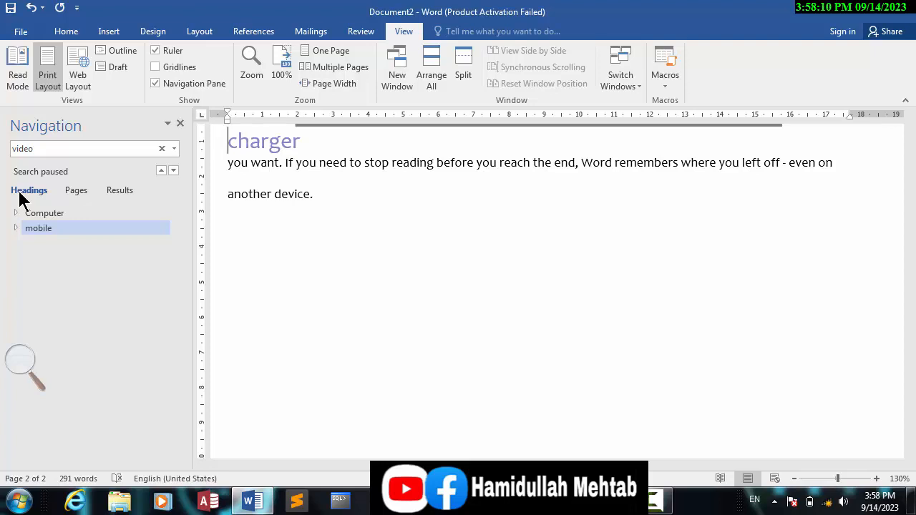
pyautogui.click(77, 192)
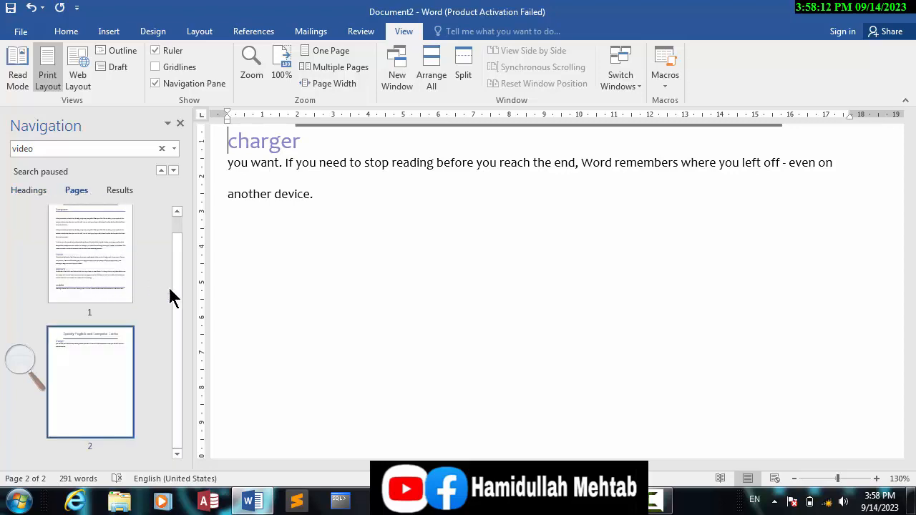
# - Jump between pages 1 and 2 with the Navigation pane thumbnails and show the results view for the search "video"
pyautogui.click(94, 252)
pyautogui.click(84, 390)
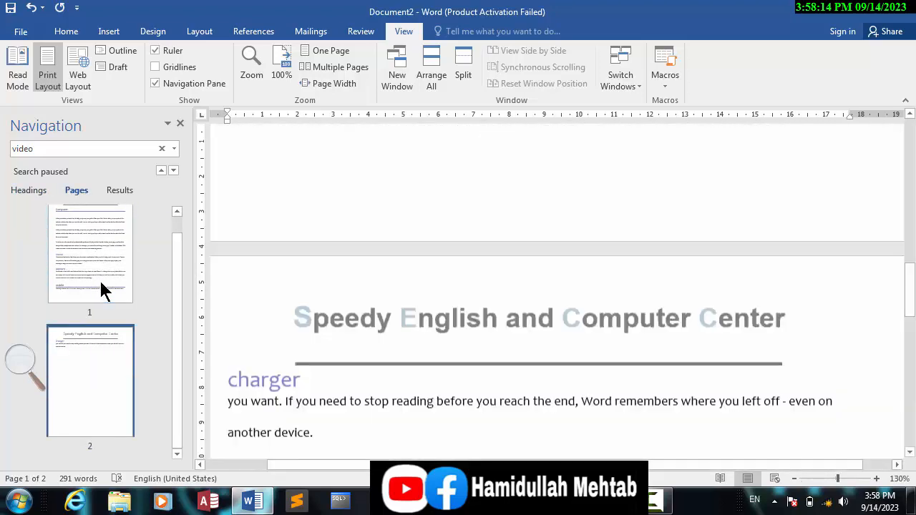
pyautogui.click(103, 290)
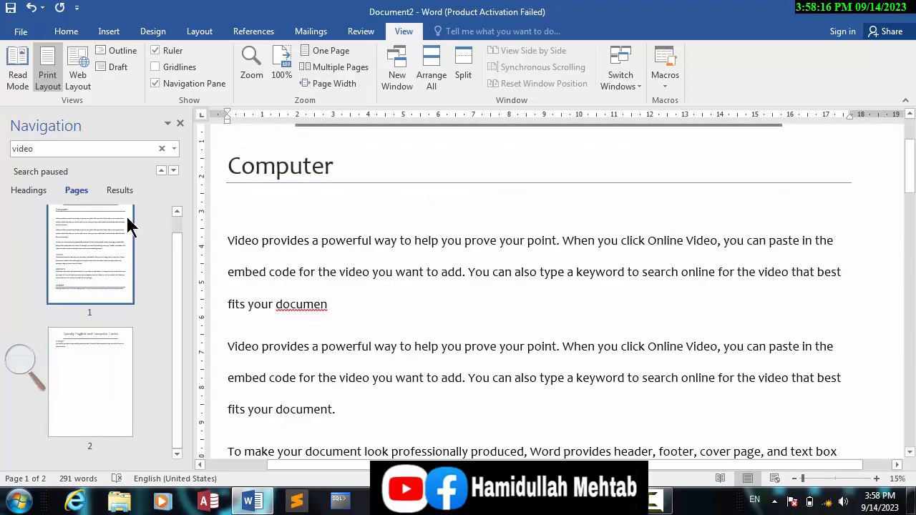
pyautogui.click(119, 191)
pyautogui.click(56, 147)
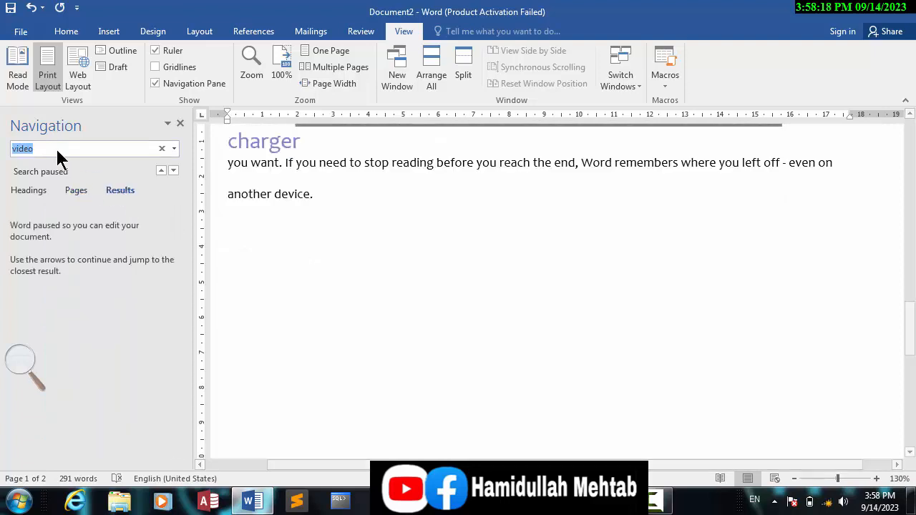
pyautogui.click(56, 149)
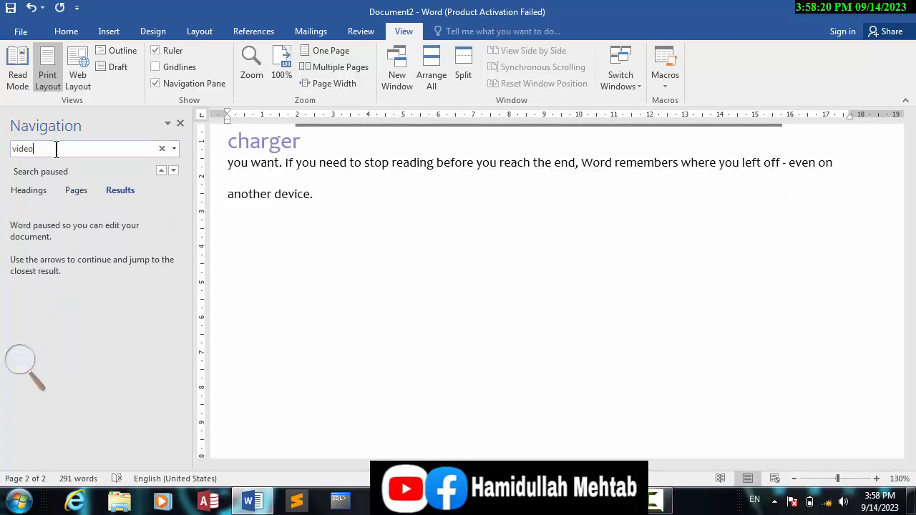
pyautogui.click(652, 501)
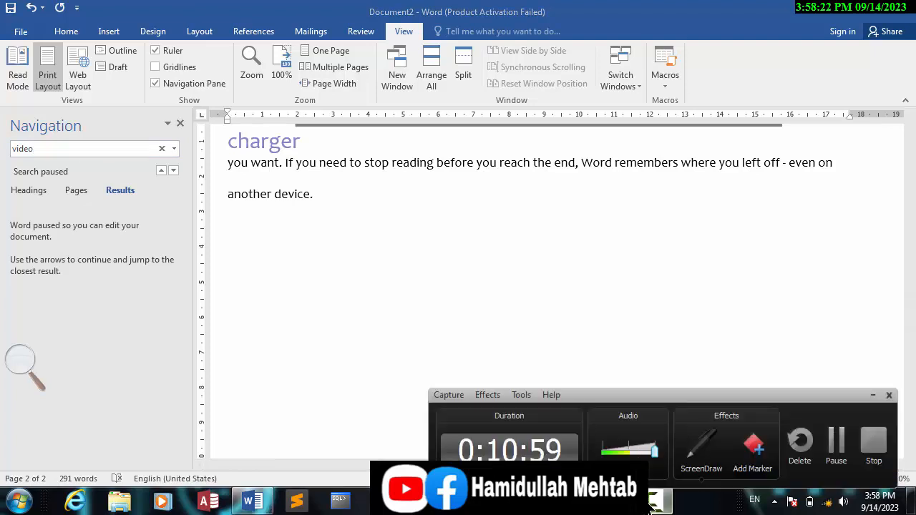
pyautogui.click(836, 443)
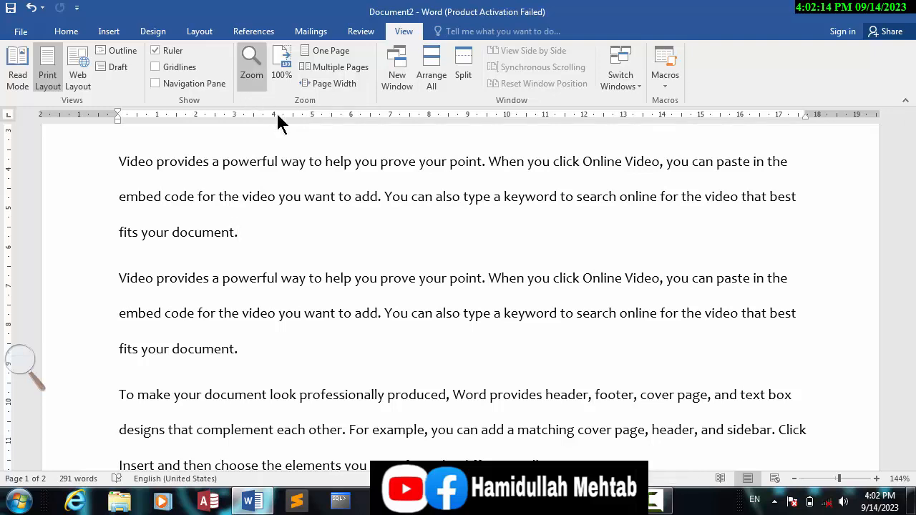
pyautogui.moveTo(123, 211); pyautogui.dragTo(472, 371)
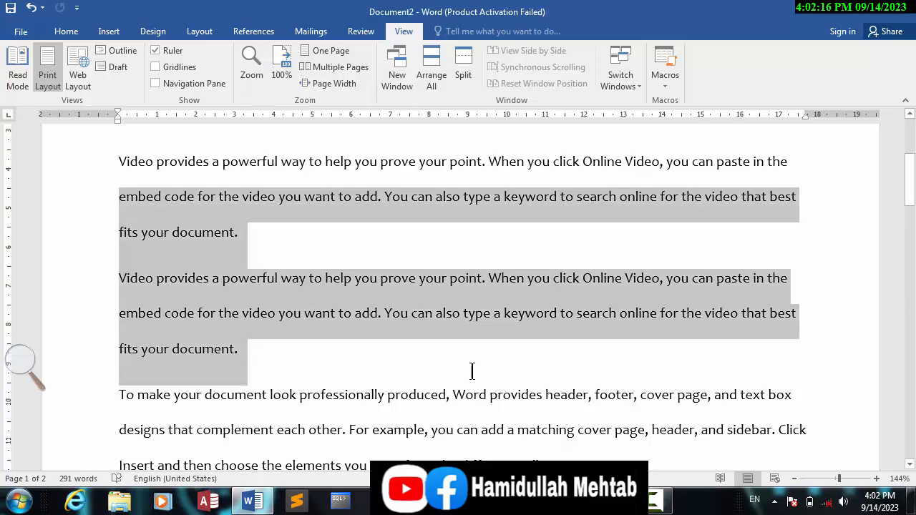
pyautogui.click(640, 394)
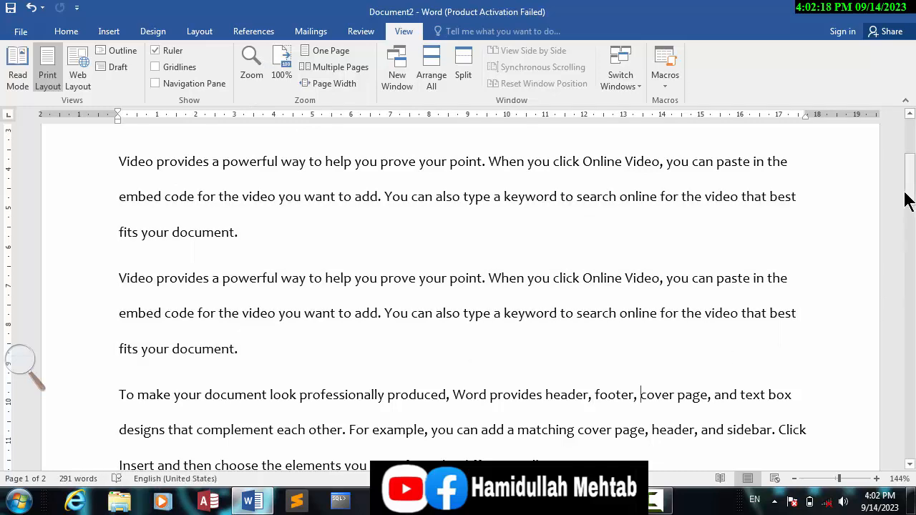
# - Preview 200% in the Zoom dialog and set the document zoom to 100%
pyautogui.moveTo(908, 200); pyautogui.dragTo(910, 129)
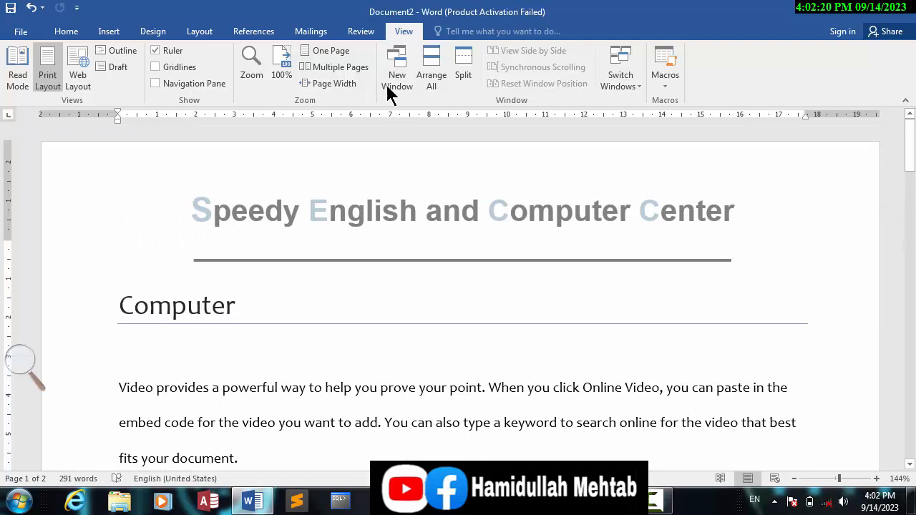
pyautogui.click(252, 74)
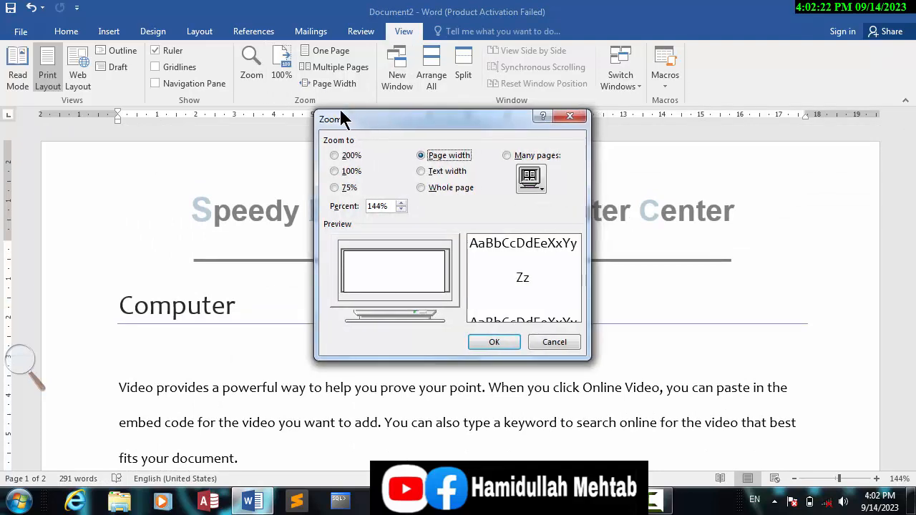
pyautogui.moveTo(341, 112); pyautogui.dragTo(290, 91)
pyautogui.click(240, 127)
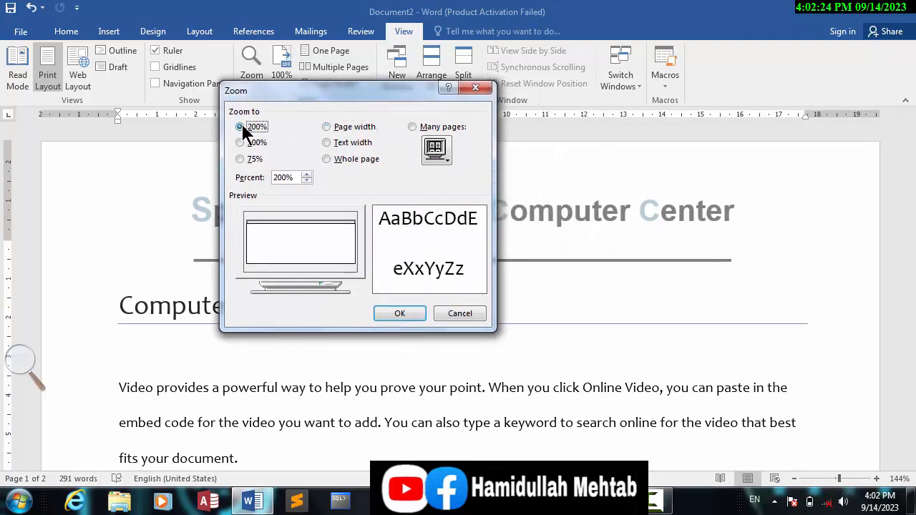
pyautogui.click(241, 143)
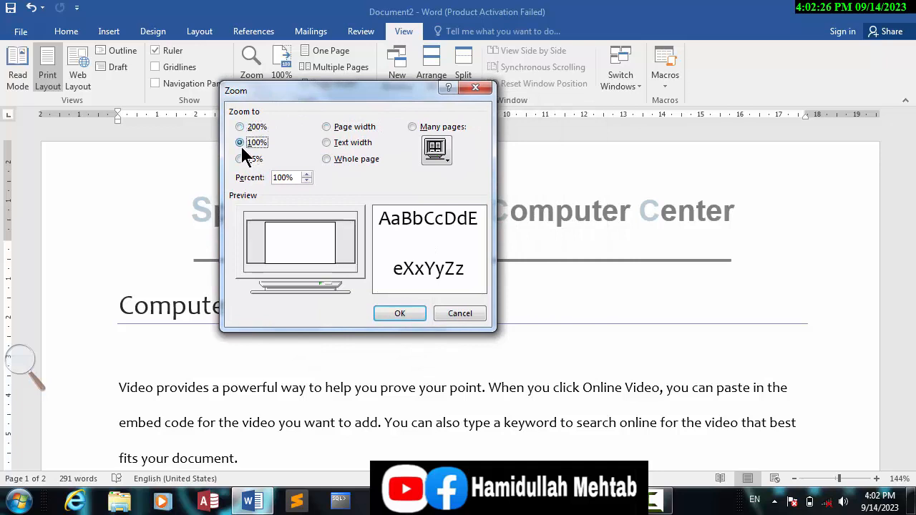
pyautogui.click(383, 312)
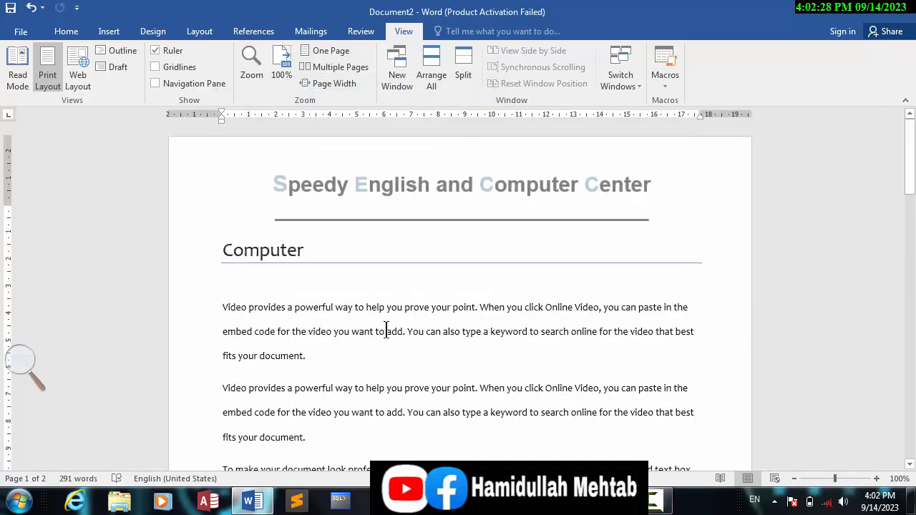
# - Pick the 75% preset in the Zoom dialog, then lower the custom percentage stepwise and apply a document zoom of 50%
pyautogui.click(251, 78)
pyautogui.click(242, 159)
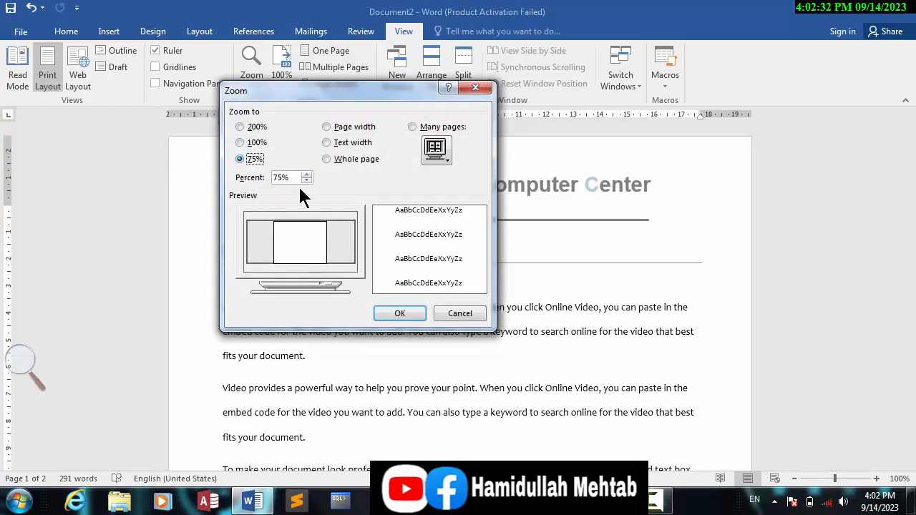
pyautogui.press('Tab')
pyautogui.click(284, 177)
pyautogui.click(306, 180)
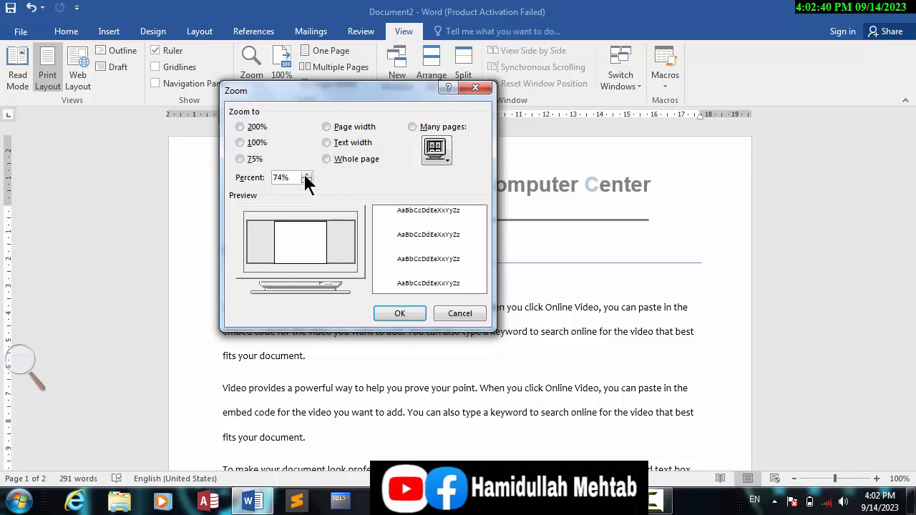
pyautogui.click(306, 174)
pyautogui.click(305, 180)
pyautogui.click(306, 181)
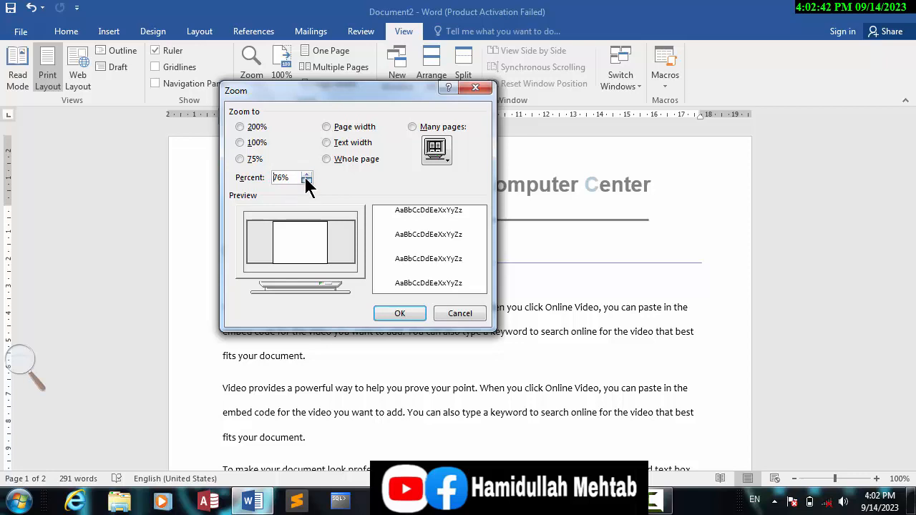
pyautogui.click(306, 182)
pyautogui.click(307, 183)
pyautogui.click(306, 181)
pyautogui.click(306, 181)
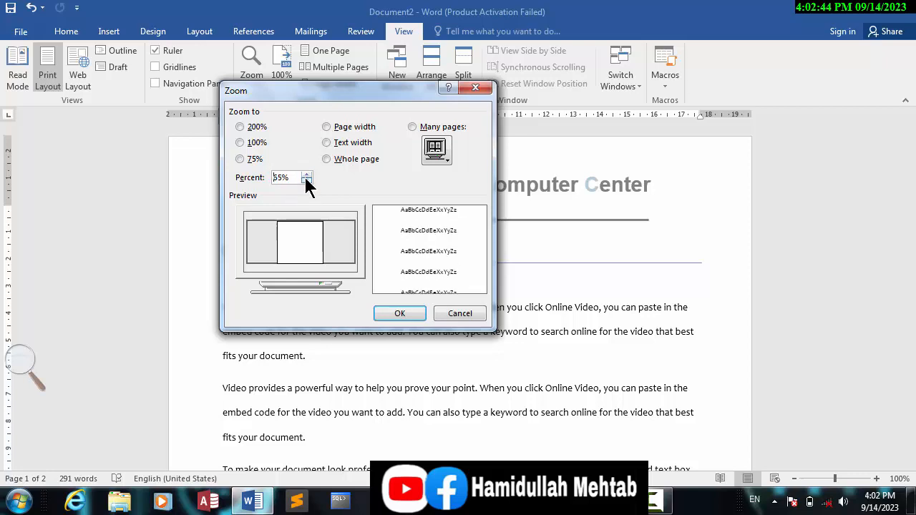
pyautogui.click(305, 181)
pyautogui.click(305, 181)
pyautogui.click(305, 181)
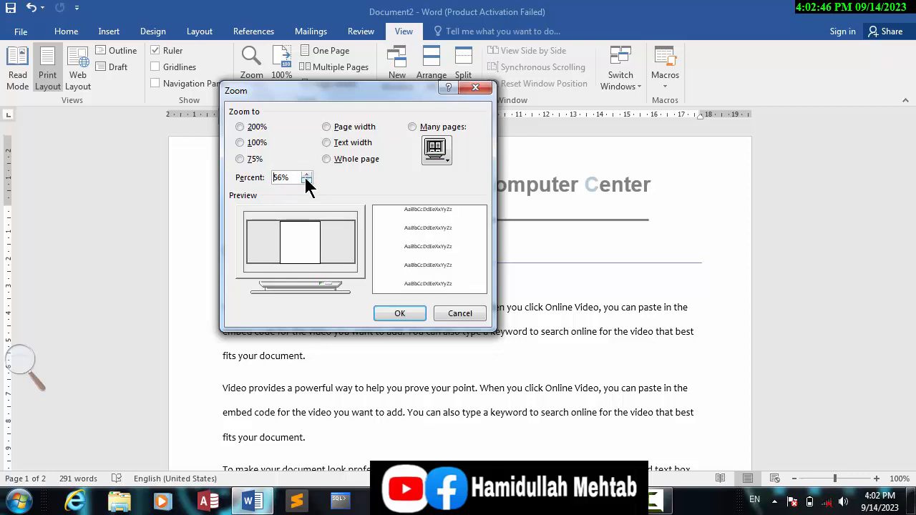
pyautogui.click(305, 181)
pyautogui.click(306, 181)
pyautogui.click(305, 181)
pyautogui.click(305, 181)
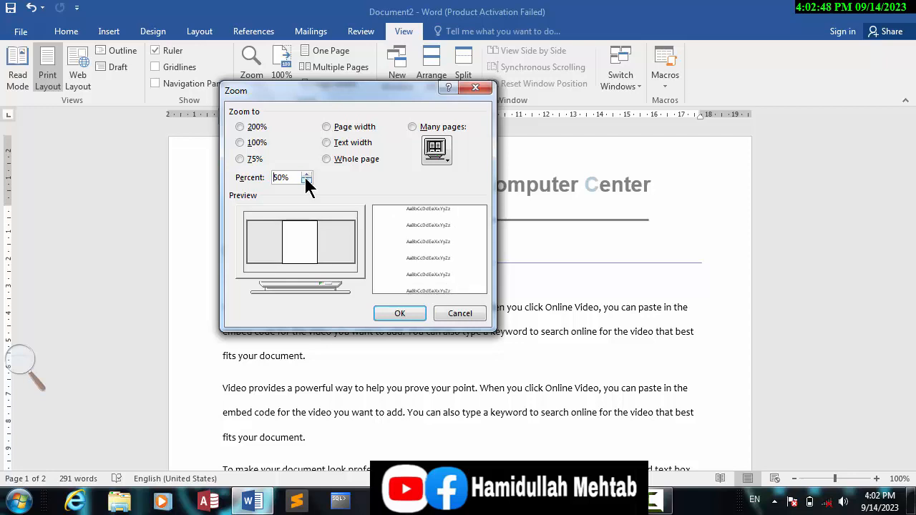
pyautogui.click(394, 315)
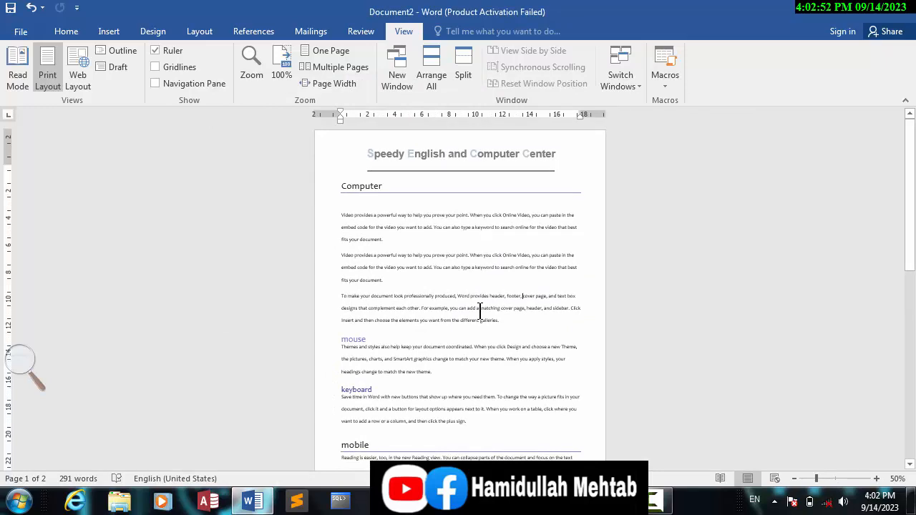
# - Zoom the document to page width and return to the start of page 1
pyautogui.click(251, 64)
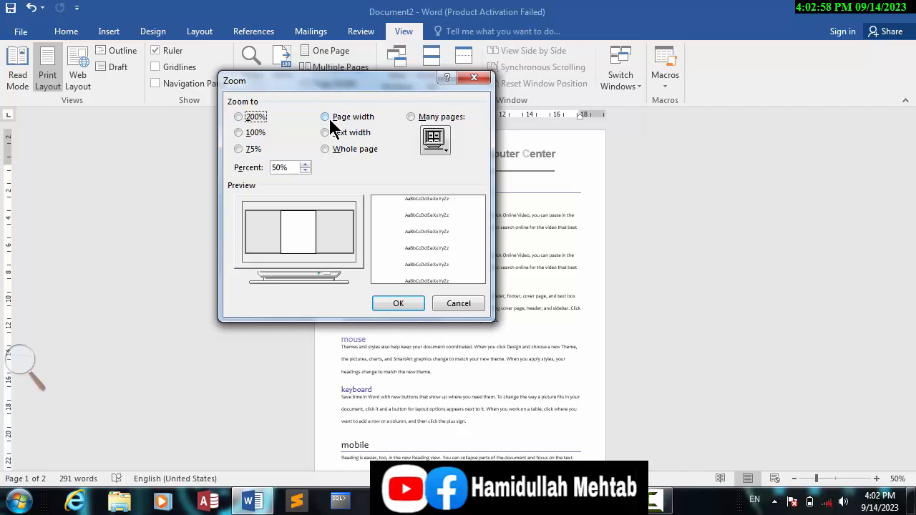
pyautogui.click(329, 118)
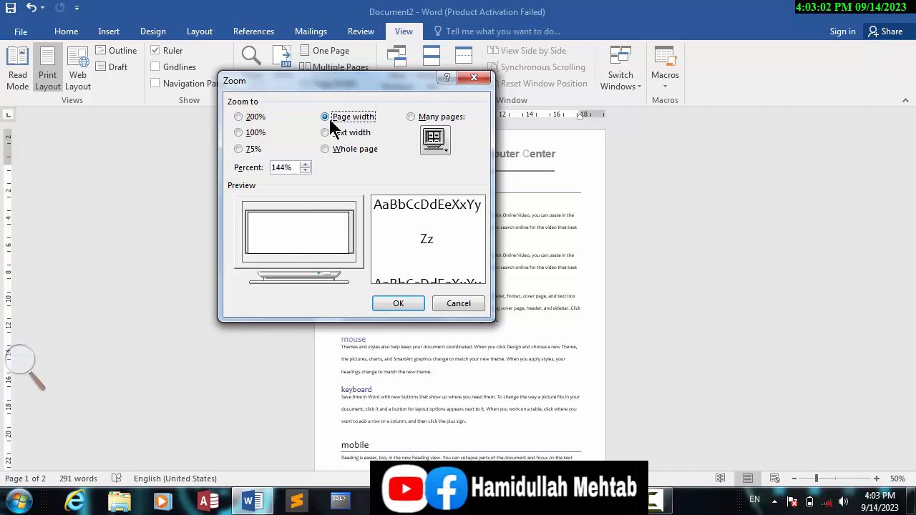
pyautogui.click(394, 303)
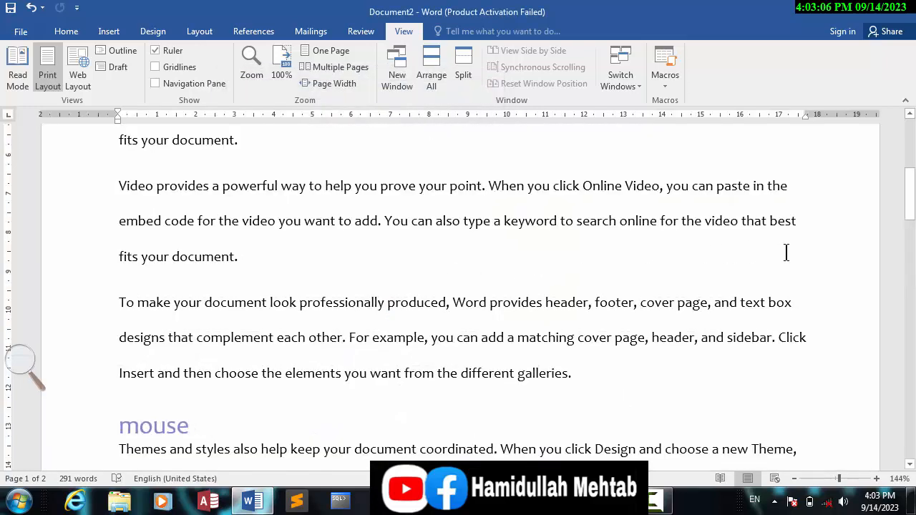
pyautogui.moveTo(908, 196); pyautogui.dragTo(912, 107)
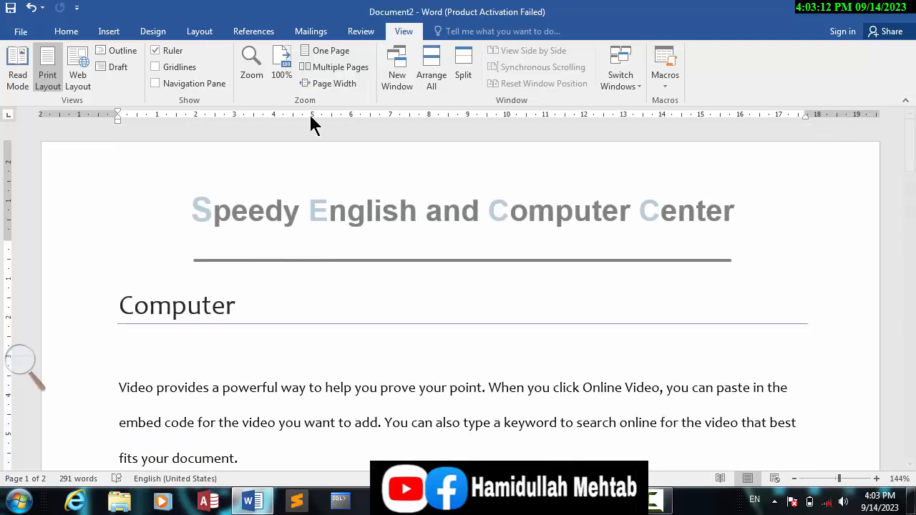
# - Narrow the text area on the horizontal ruler by bringing the right margin in to about 15.25 and the left margin in by about 2
pyautogui.click(251, 67)
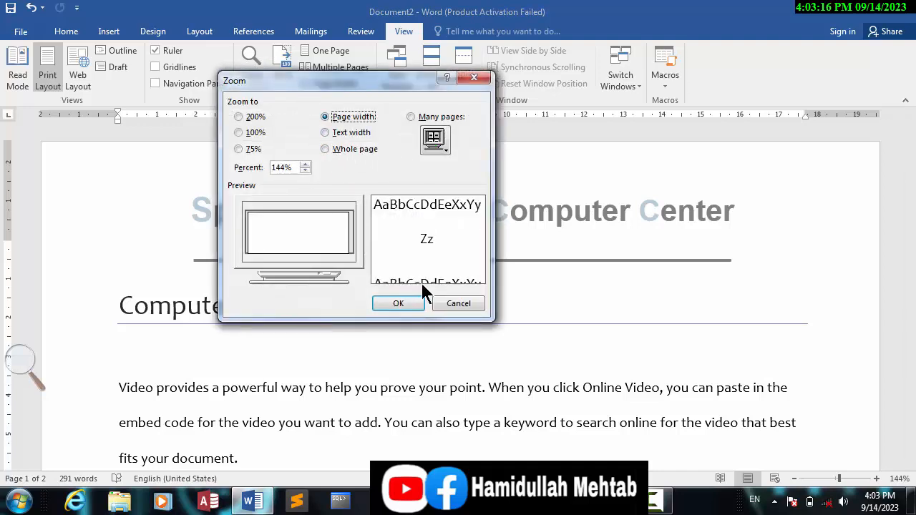
pyautogui.click(449, 301)
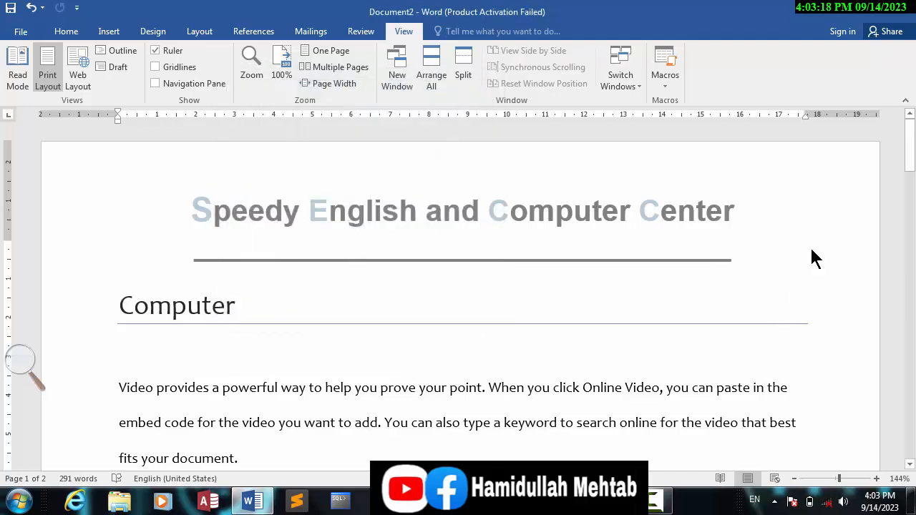
pyautogui.moveTo(804, 114); pyautogui.dragTo(711, 114)
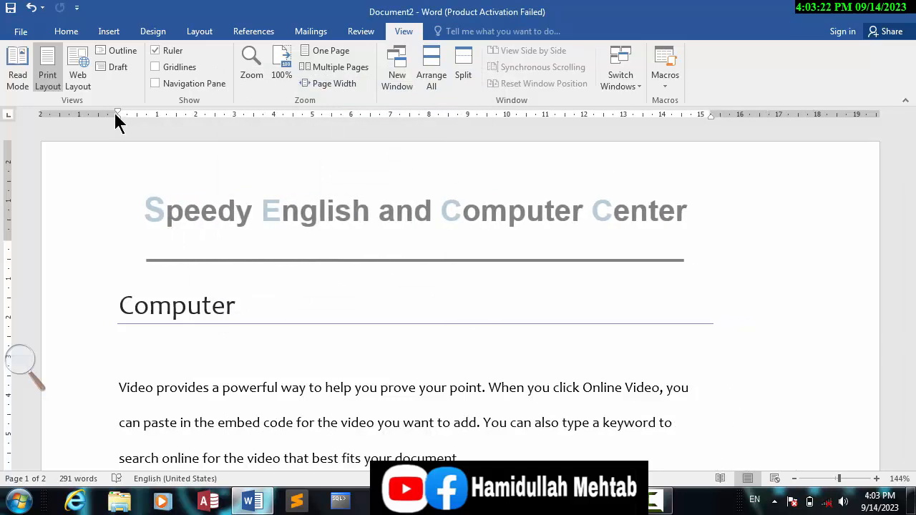
pyautogui.moveTo(117, 114); pyautogui.dragTo(196, 114)
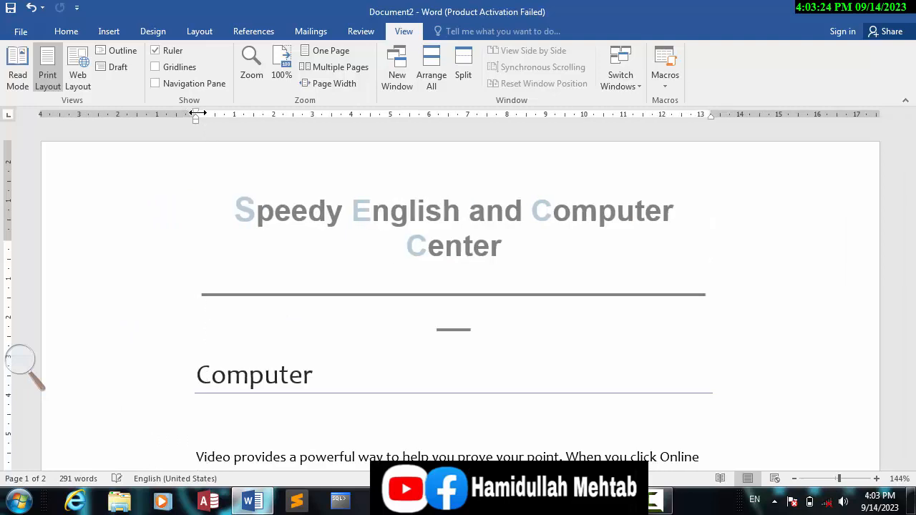
# - Zoom the document to text width and examine how the enlarged text on page 1 fills the window between the margins
pyautogui.click(245, 60)
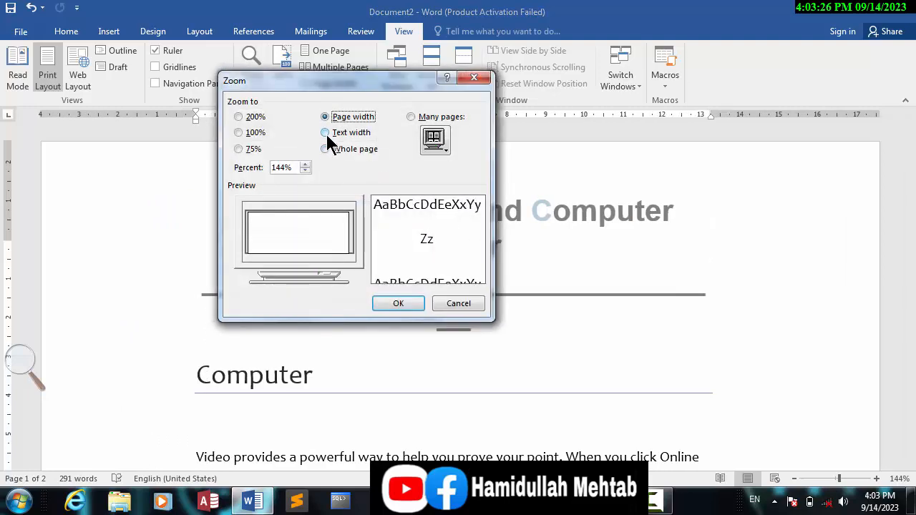
pyautogui.click(326, 133)
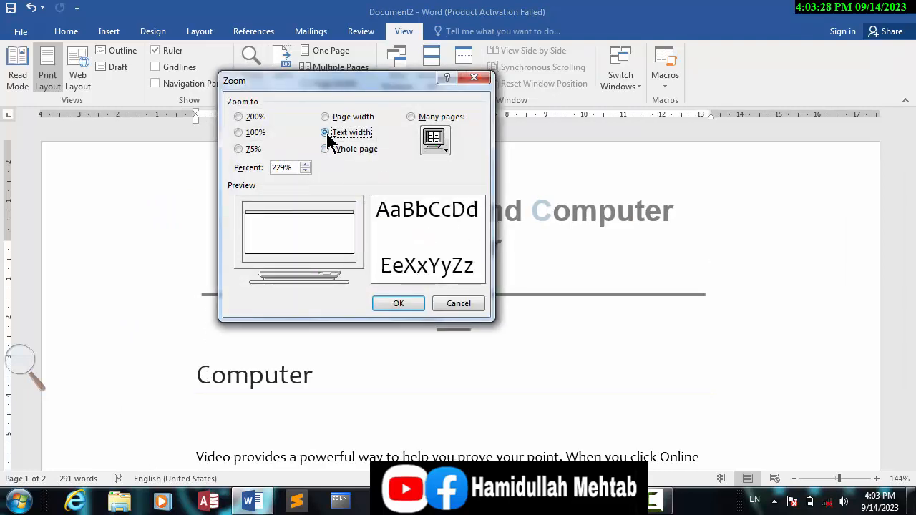
pyautogui.click(399, 303)
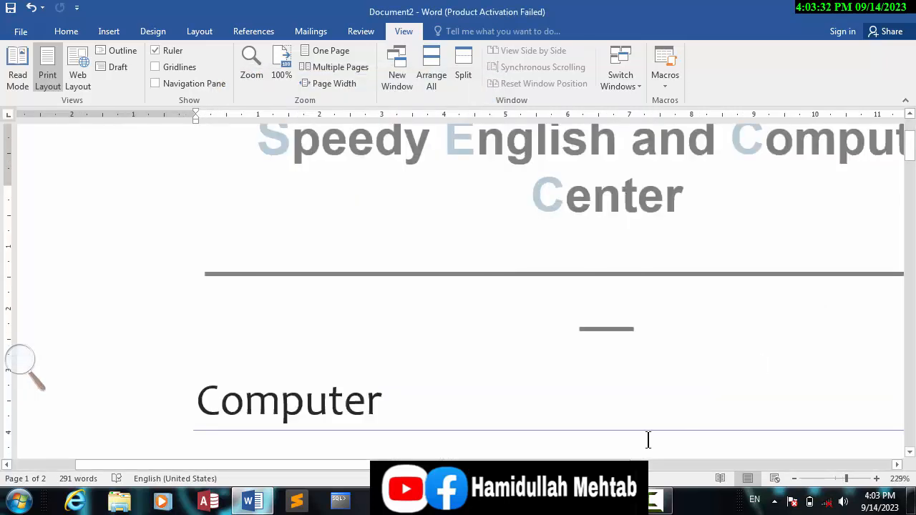
pyautogui.moveTo(526, 464); pyautogui.dragTo(591, 465)
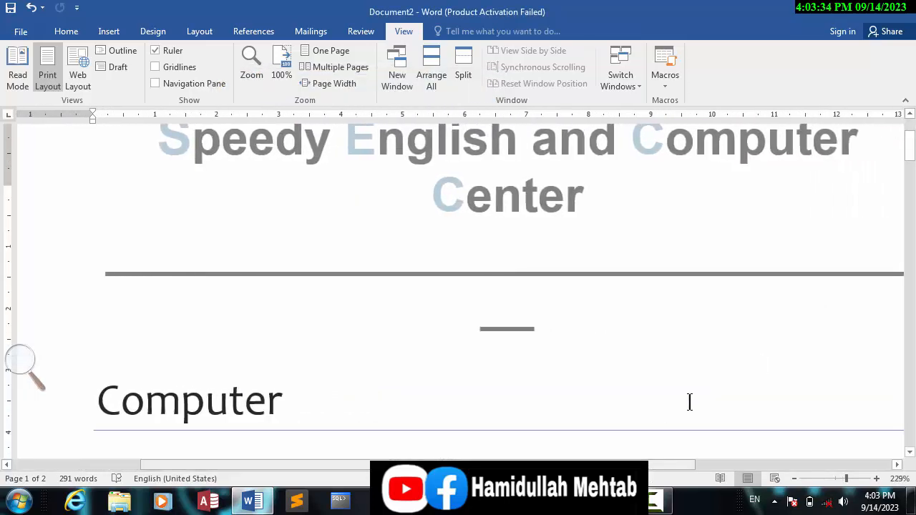
pyautogui.moveTo(909, 153); pyautogui.dragTo(912, 204)
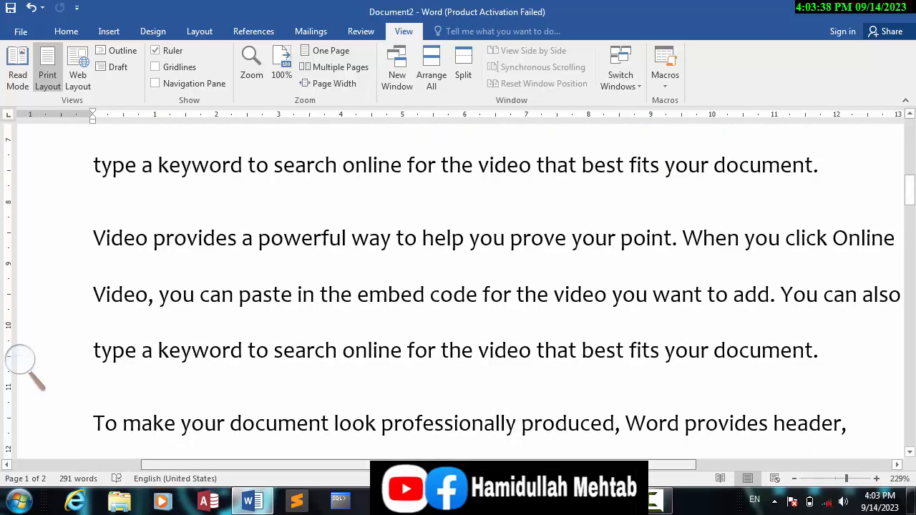
pyautogui.moveTo(526, 465)
pyautogui.mouseDown()
pyautogui.moveTo(555, 465)
pyautogui.moveTo(541, 465)
pyautogui.mouseUp()
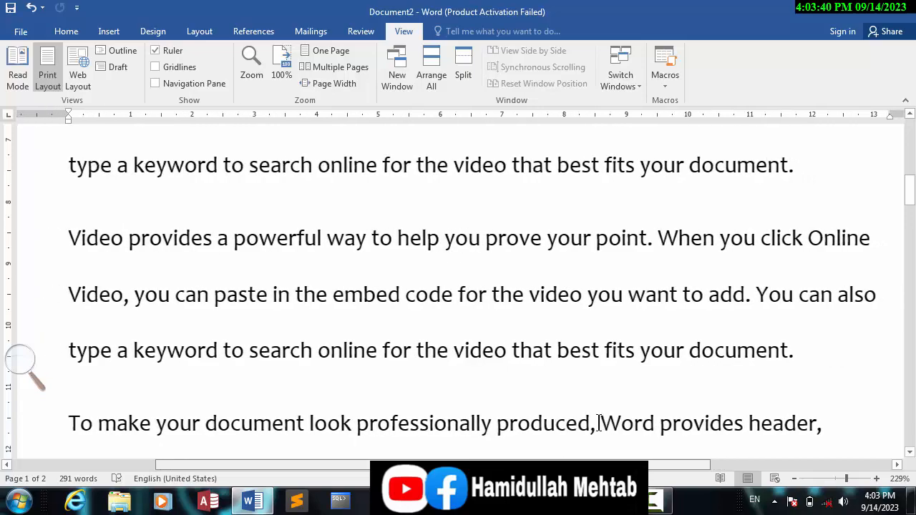
pyautogui.moveTo(913, 203); pyautogui.dragTo(907, 116)
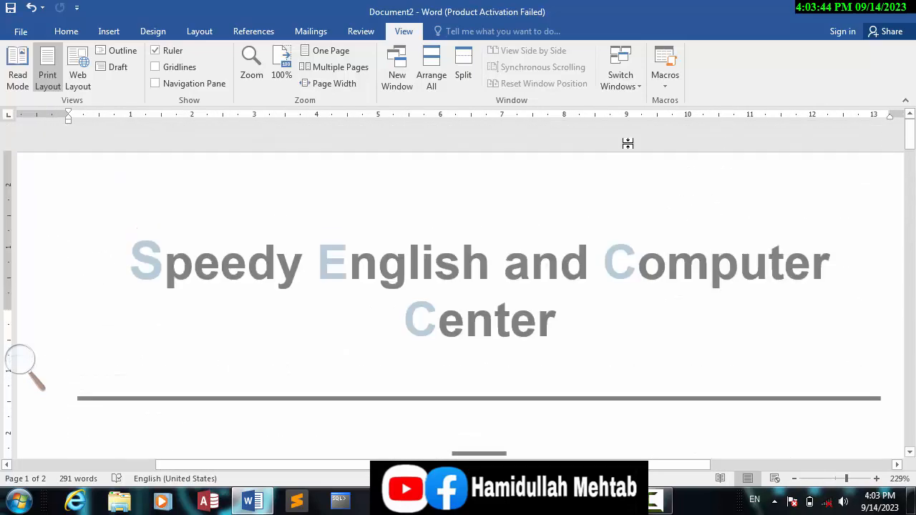
# - Zoom the document to whole page and highlight the body text on page 1 briefly
pyautogui.click(249, 69)
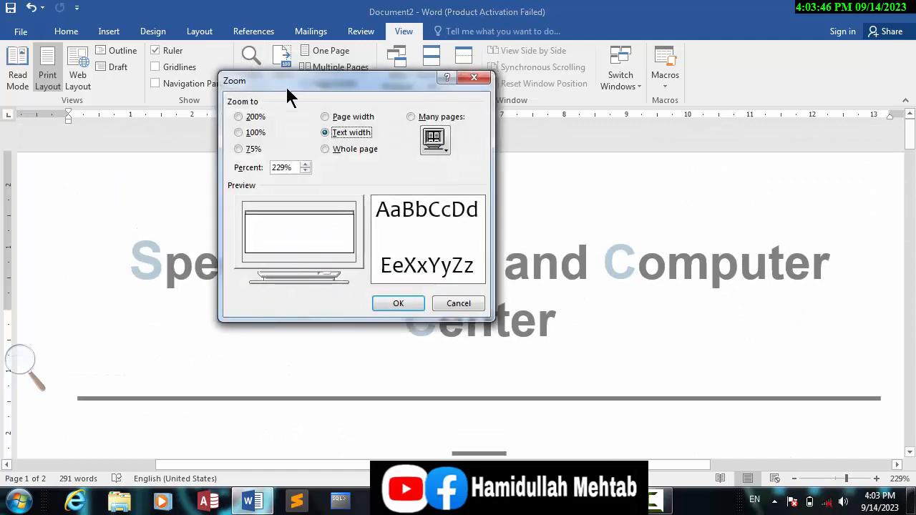
pyautogui.click(327, 149)
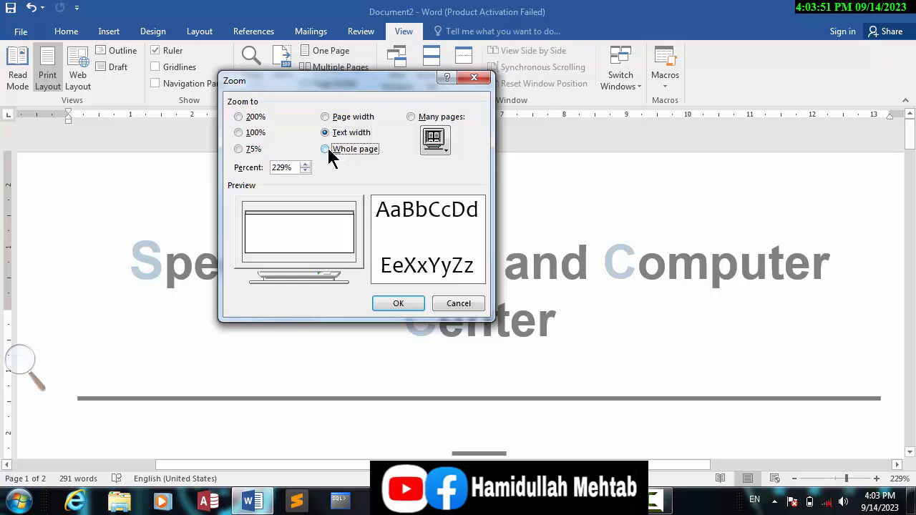
pyautogui.click(398, 304)
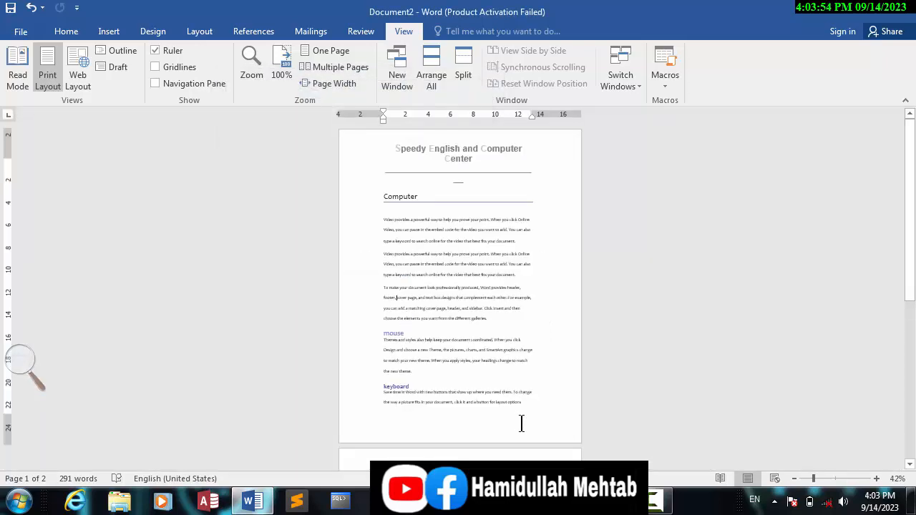
pyautogui.moveTo(333, 207); pyautogui.dragTo(333, 187)
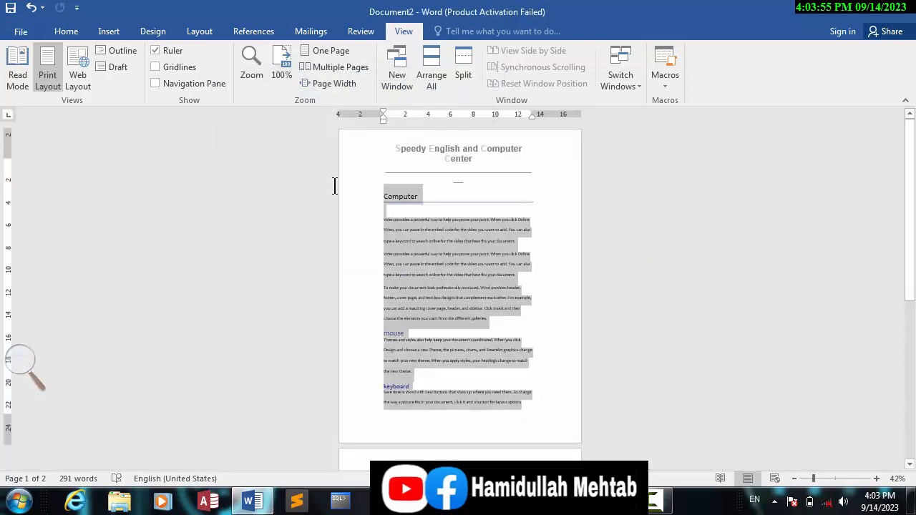
pyautogui.click(434, 251)
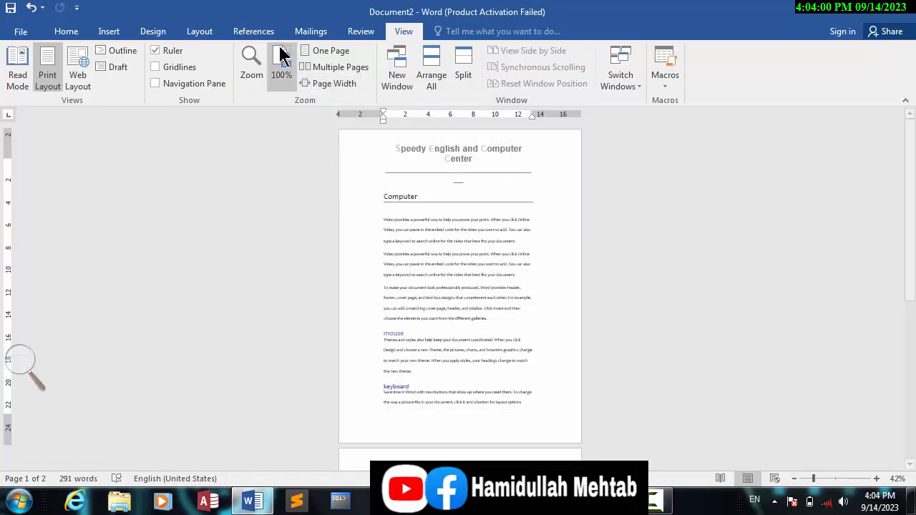
# - Zoom the document to 100% and move the text after the paragraph ending "different galleries." onto page 2, returning to the document's start
pyautogui.click(281, 71)
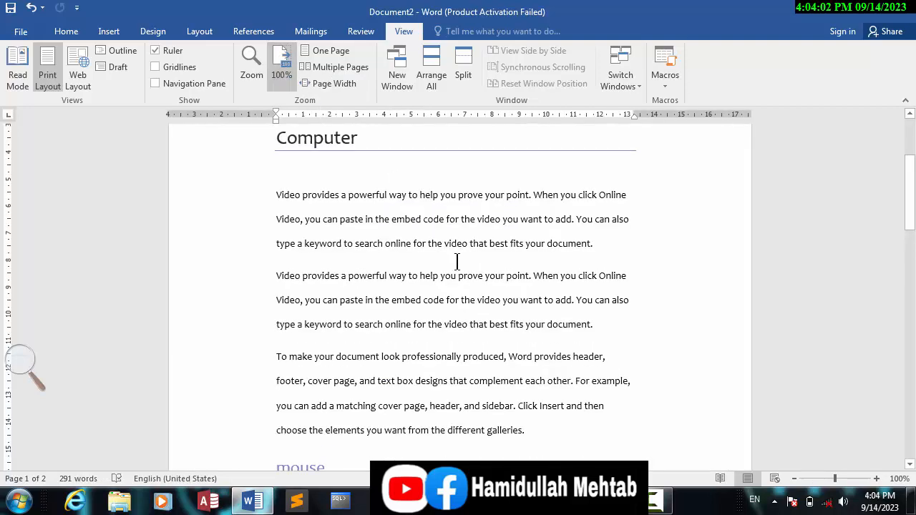
pyautogui.moveTo(482, 357); pyautogui.dragTo(392, 248)
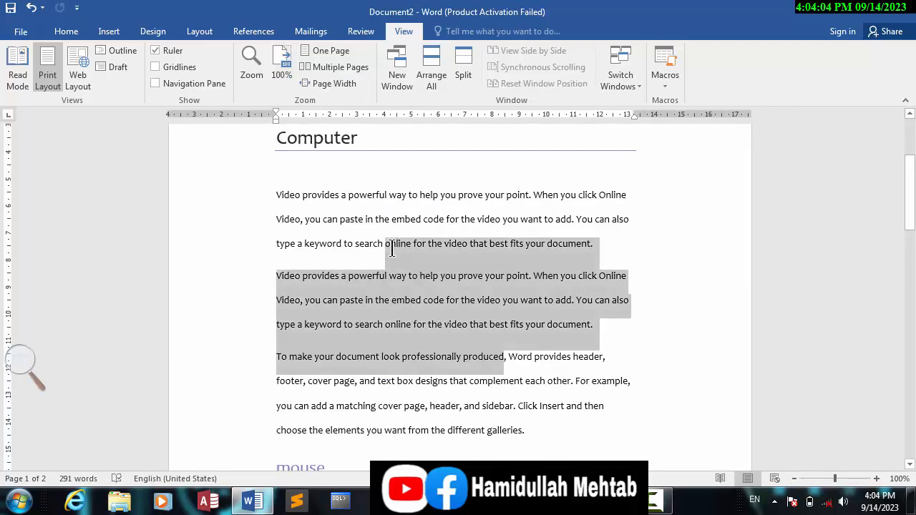
pyautogui.click(551, 436)
pyautogui.scroll(-5, 552, 436)
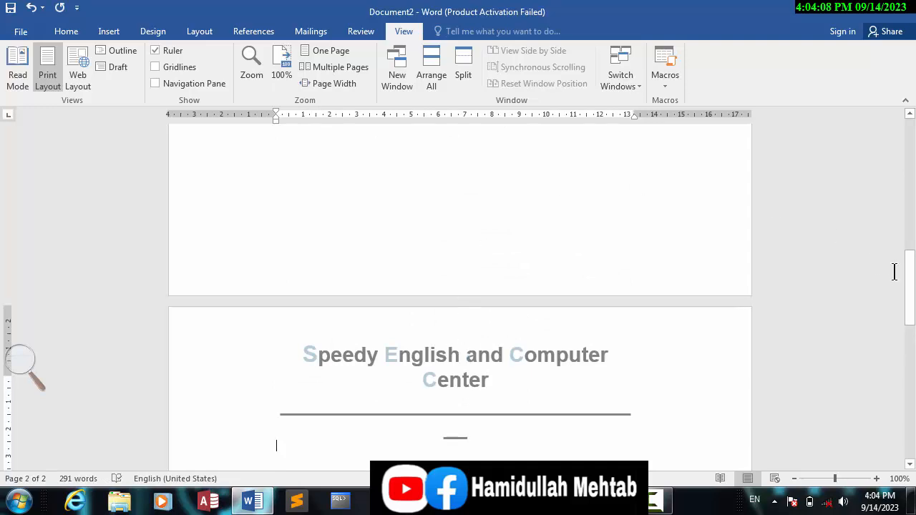
pyautogui.moveTo(908, 279); pyautogui.dragTo(909, 132)
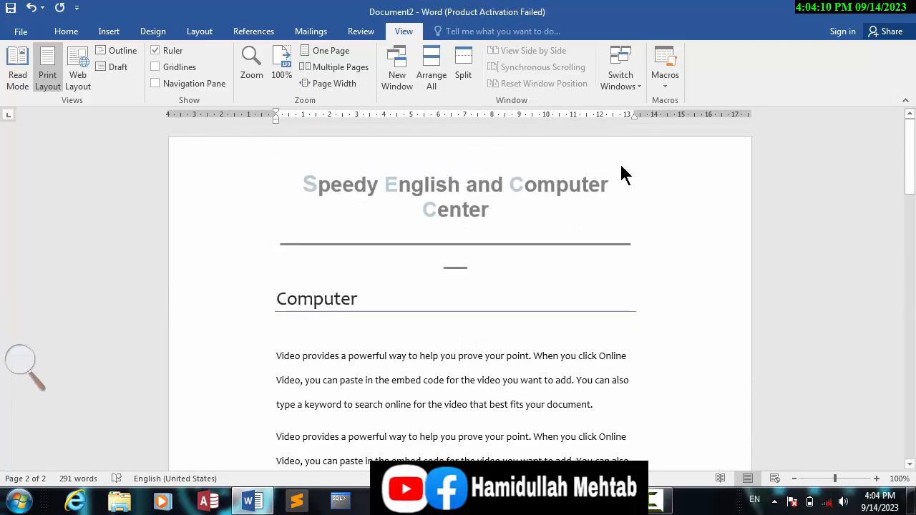
# - Show multiple pages side by side and add a blank page after the last paragraph on page 2
pyautogui.moveTo(392, 390); pyautogui.dragTo(268, 282)
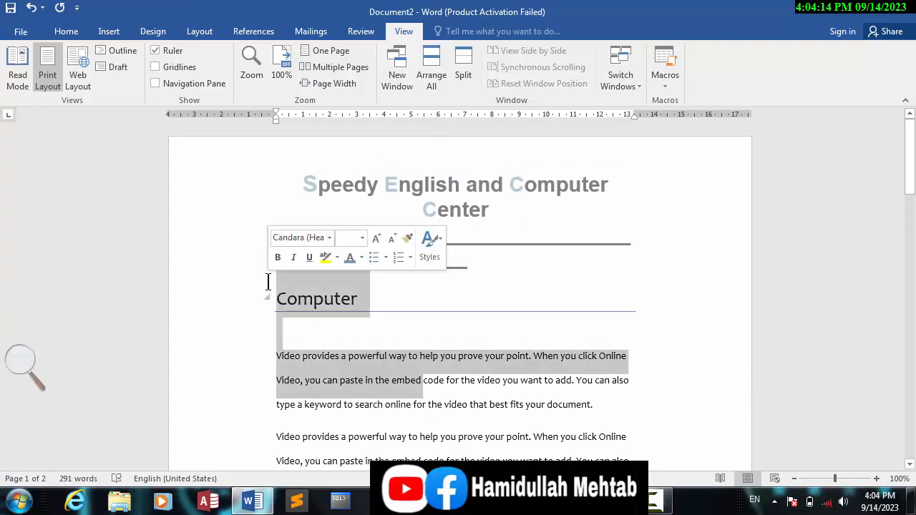
pyautogui.click(374, 298)
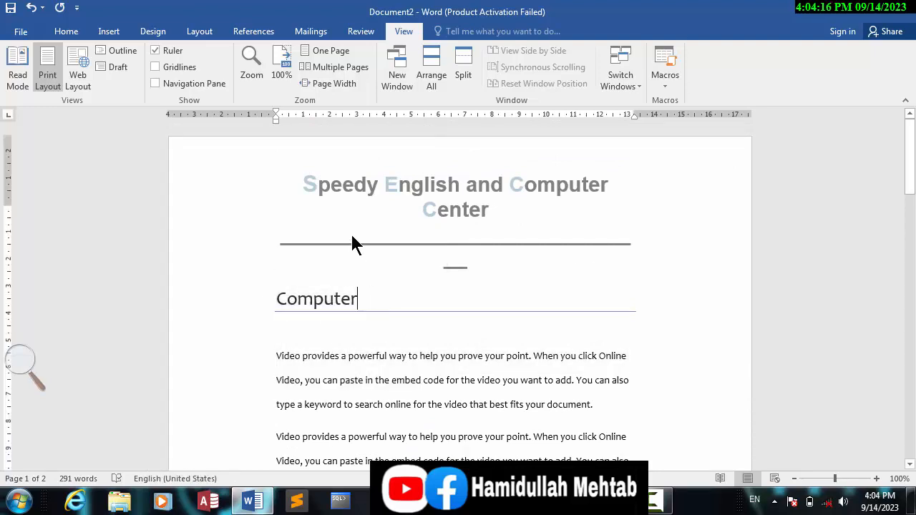
pyautogui.click(319, 70)
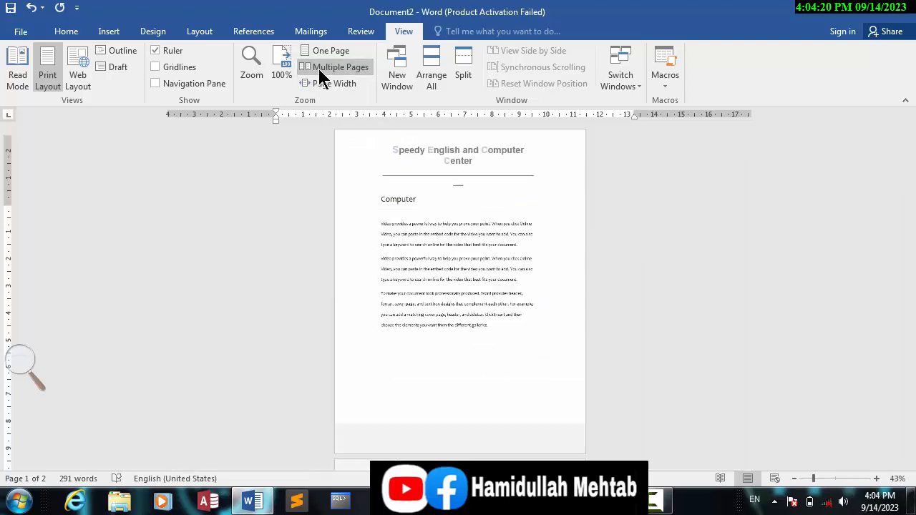
pyautogui.moveTo(628, 284); pyautogui.dragTo(473, 286)
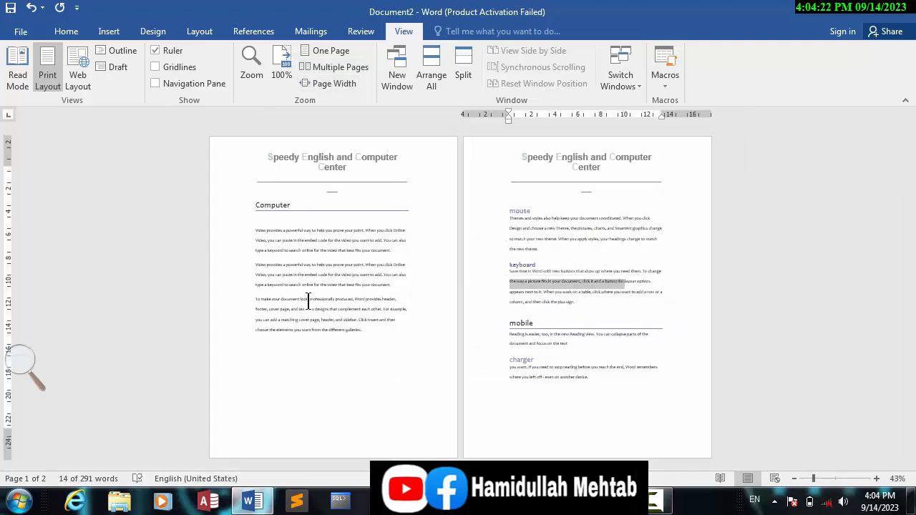
pyautogui.moveTo(308, 300); pyautogui.dragTo(363, 301)
pyautogui.moveTo(573, 350); pyautogui.dragTo(407, 353)
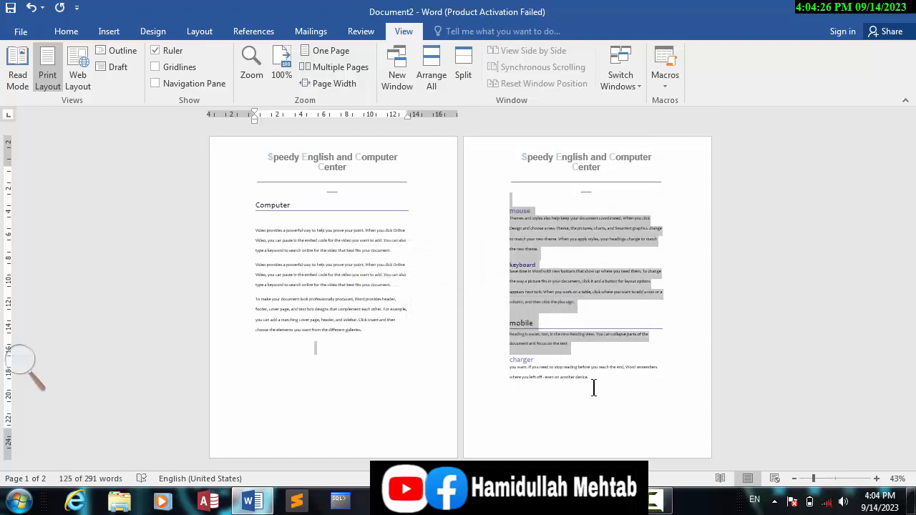
pyautogui.click(593, 388)
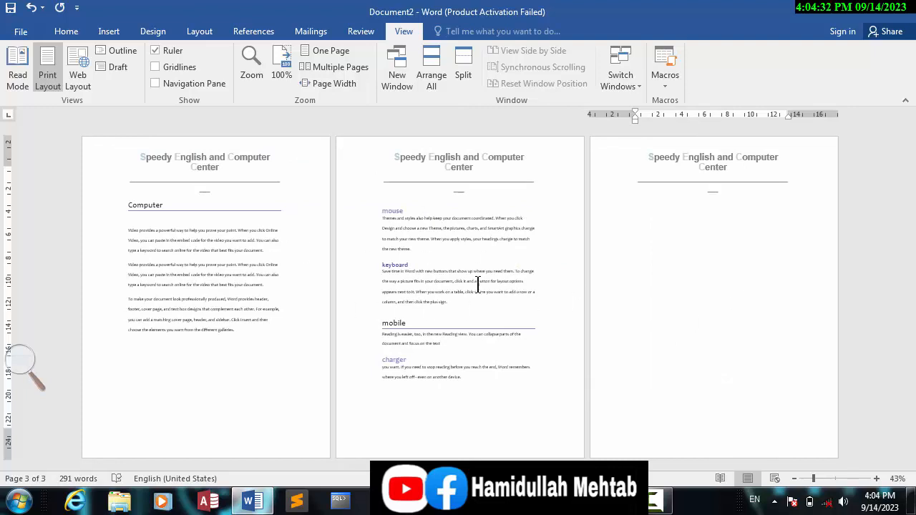
# - Switch to the one-page view and back to multiple pages, and check the matching options in the Zoom dialog
pyautogui.click(325, 51)
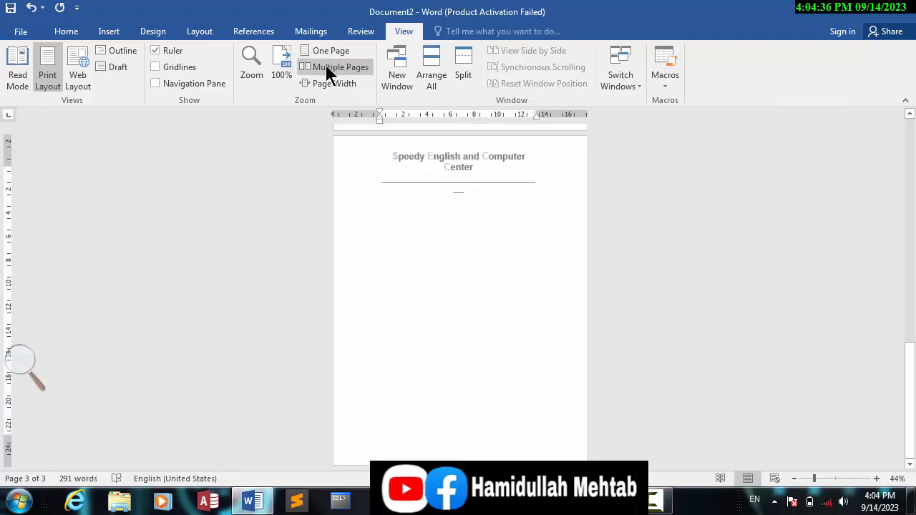
pyautogui.click(325, 65)
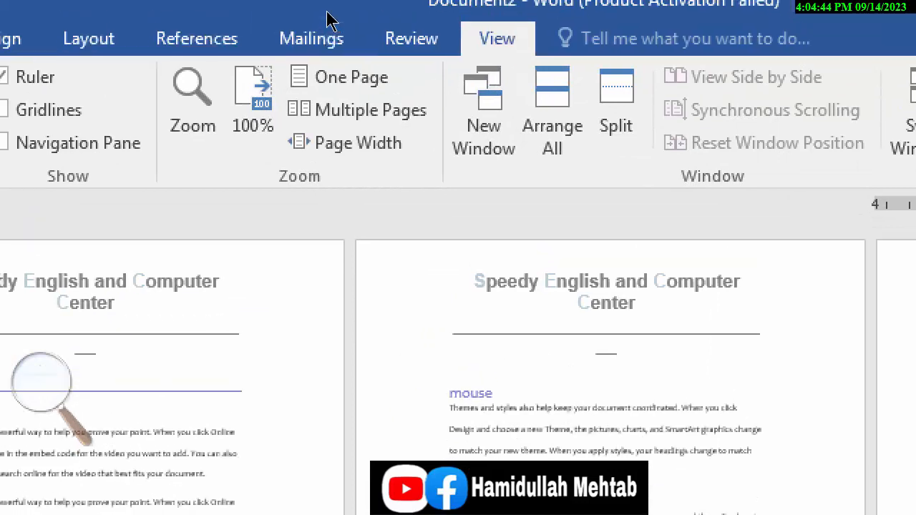
pyautogui.click(214, 79)
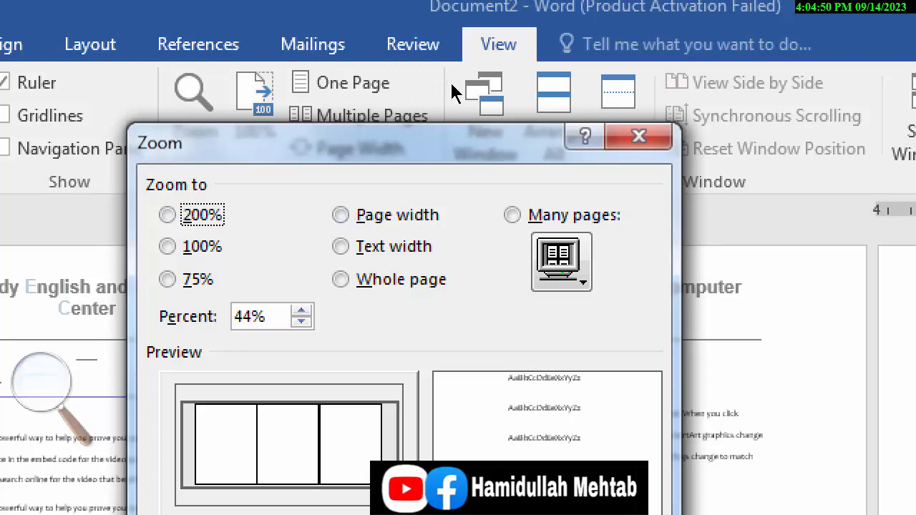
pyautogui.click(638, 136)
# - Zoom the document to page width and check the corresponding option in the Zoom dialog
pyautogui.click(343, 147)
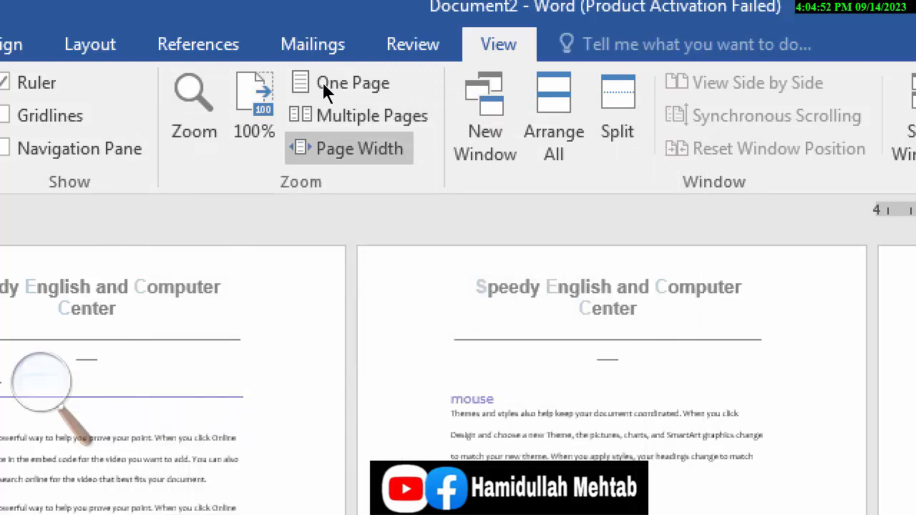
pyautogui.click(193, 100)
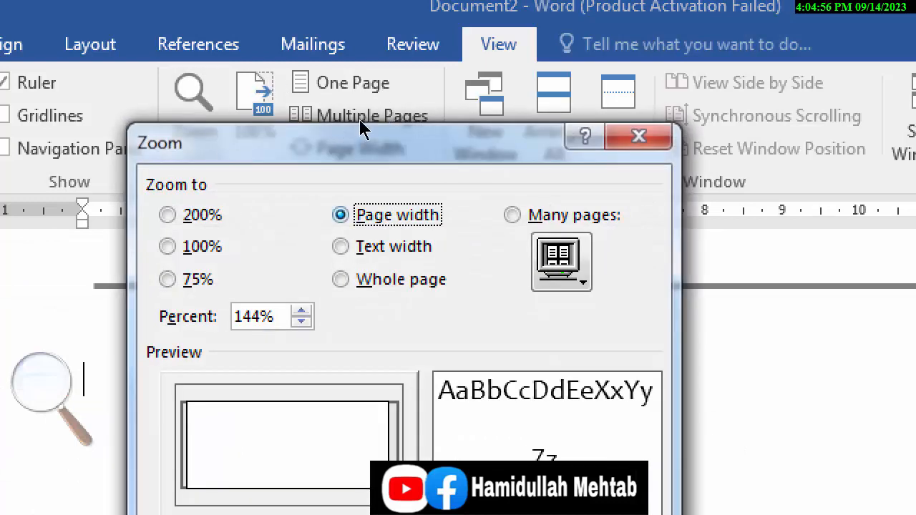
pyautogui.click(639, 136)
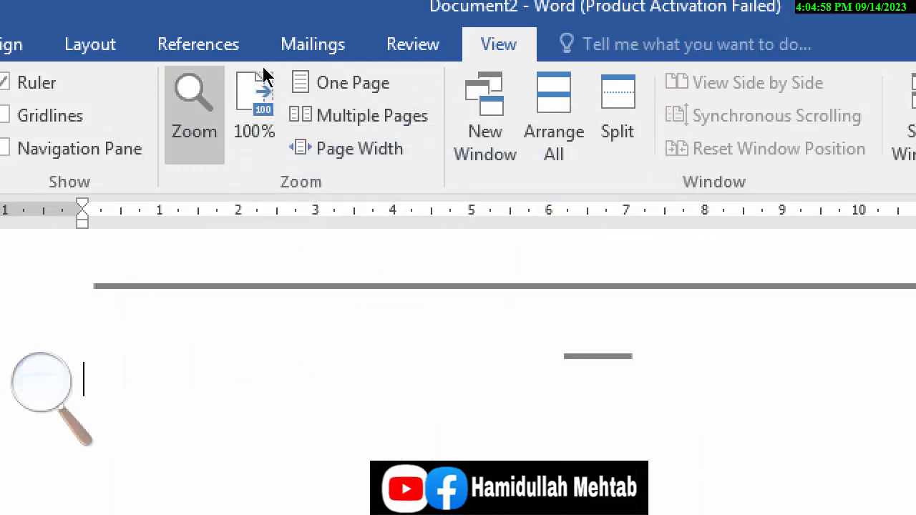
# - Apply the whole-page zoom through the Zoom dialog and reopen the dialog to check the selected option
pyautogui.click(203, 96)
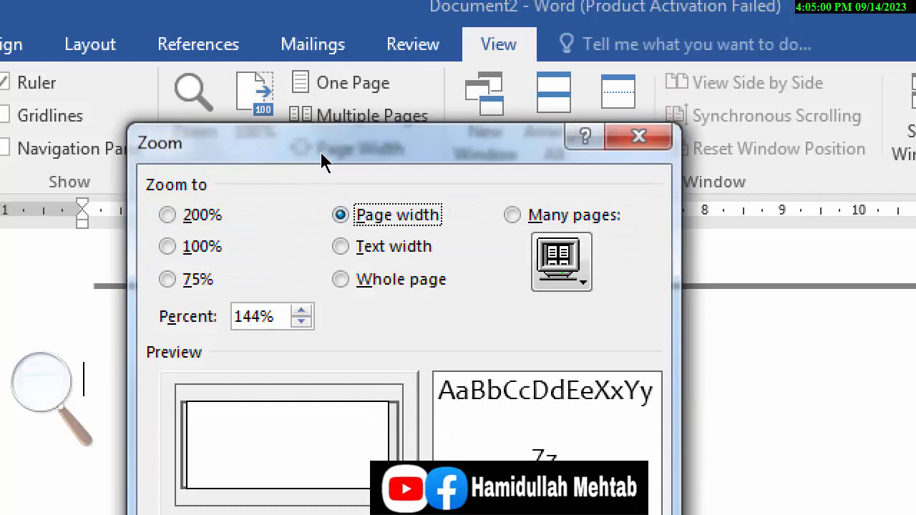
pyautogui.hotkey('alt', 'w')
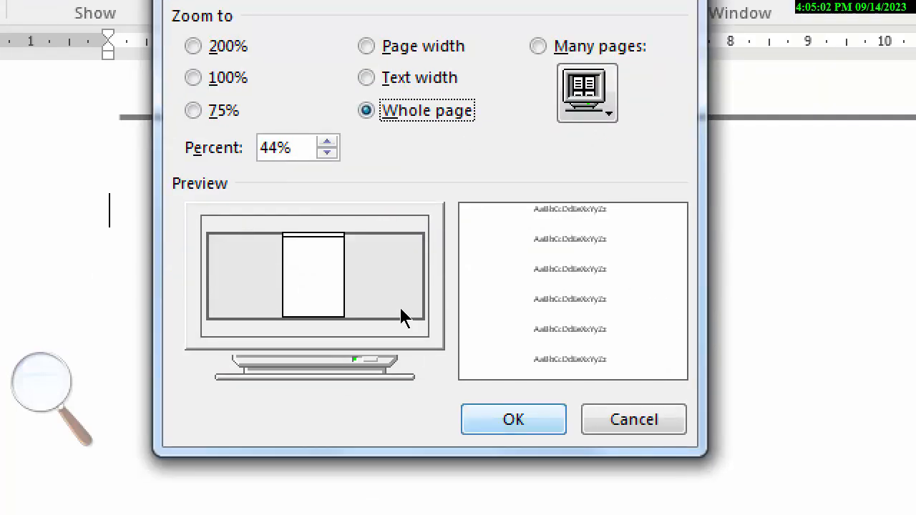
pyautogui.press('Return')
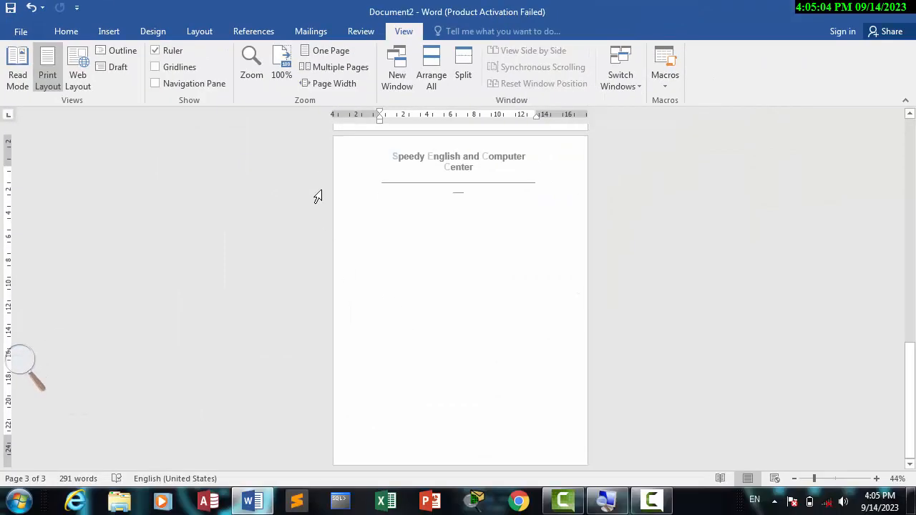
pyautogui.click(252, 70)
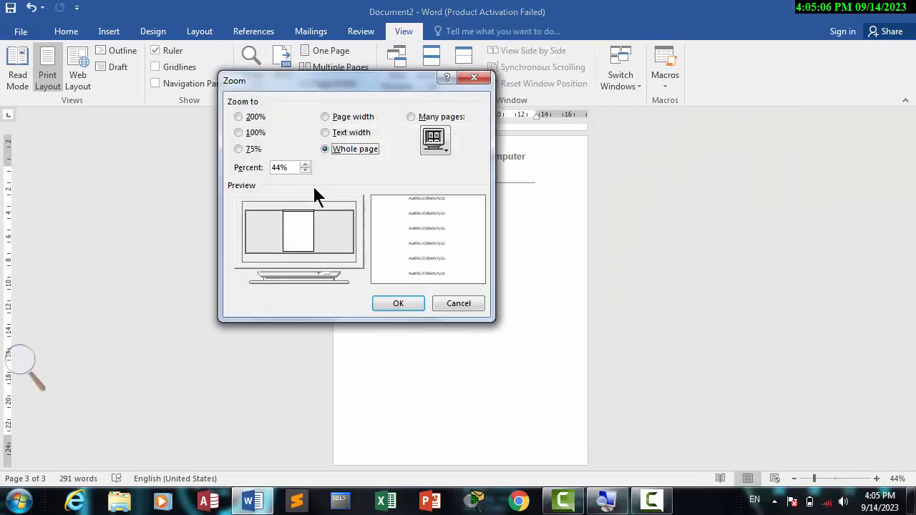
pyautogui.click(451, 304)
# - Return to page-width zoom, compare it with the Zoom dialog's selection, and go back to the start of page 1
pyautogui.click(326, 83)
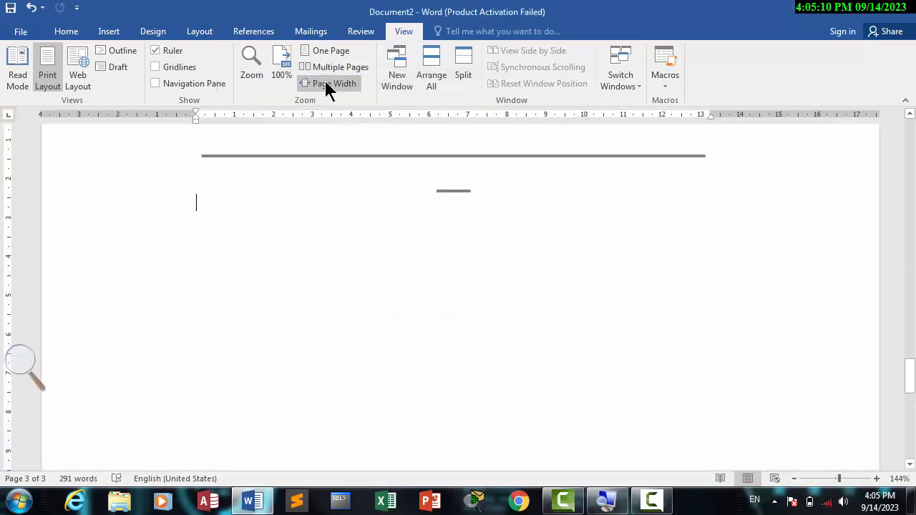
pyautogui.click(252, 76)
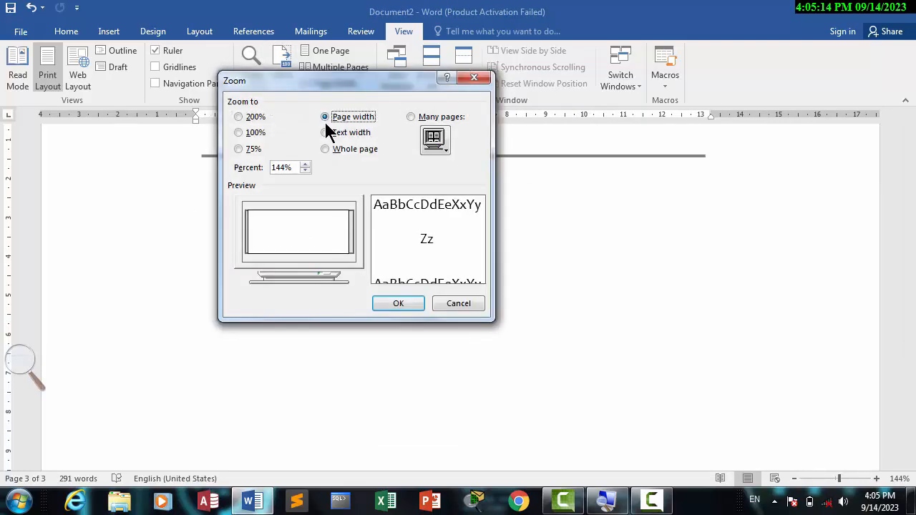
pyautogui.click(473, 78)
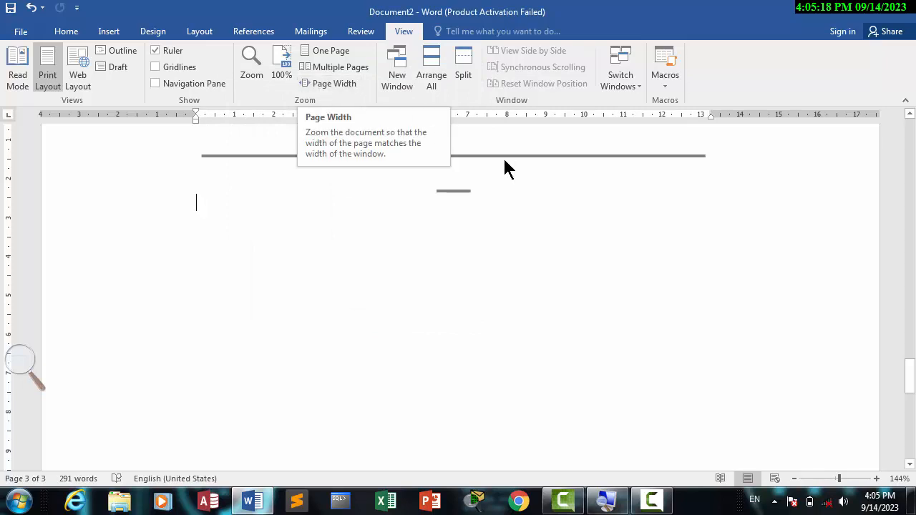
pyautogui.moveTo(913, 369); pyautogui.dragTo(912, 118)
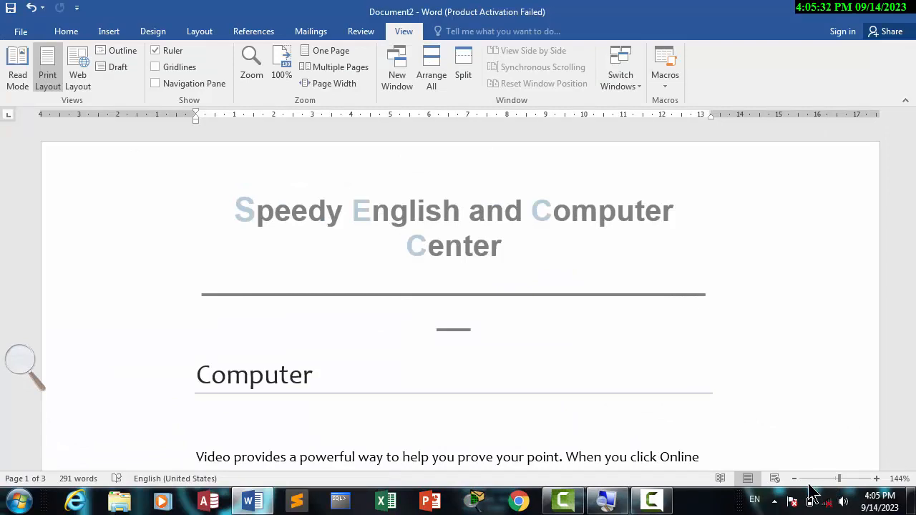
# - Reduce the document zoom stepwise to 30% with the status bar zoom control
pyautogui.click(794, 479)
pyautogui.click(794, 480)
pyautogui.click(794, 479)
pyautogui.click(794, 480)
pyautogui.click(794, 479)
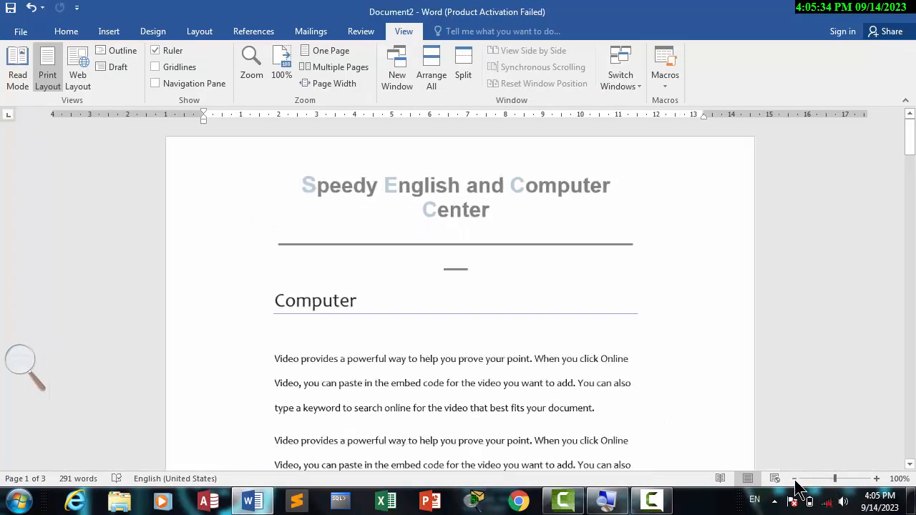
pyautogui.click(794, 479)
pyautogui.click(794, 480)
pyautogui.click(794, 479)
pyautogui.click(794, 480)
pyautogui.click(794, 479)
pyautogui.click(794, 479)
pyautogui.click(794, 479)
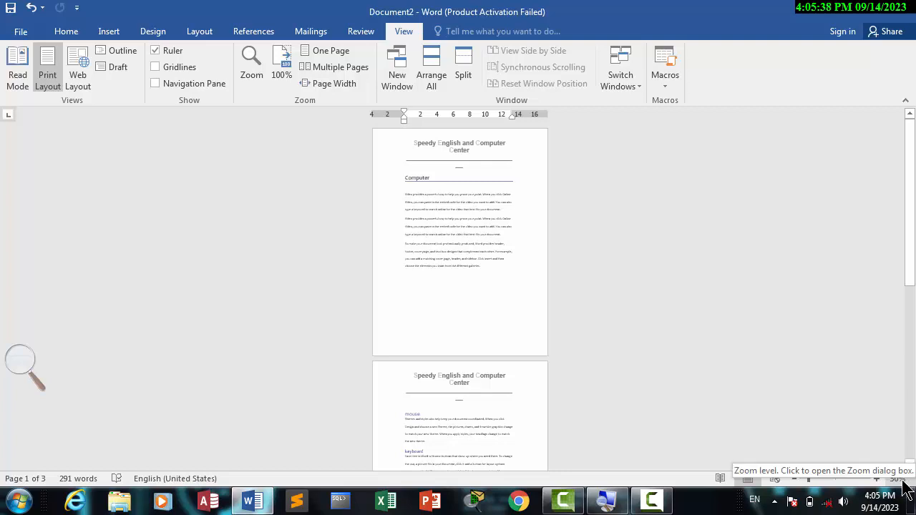
# - Raise the document zoom stepwise to 170% and reset it to 100% with the zoom slider
pyautogui.click(877, 478)
pyautogui.click(876, 478)
pyautogui.click(876, 477)
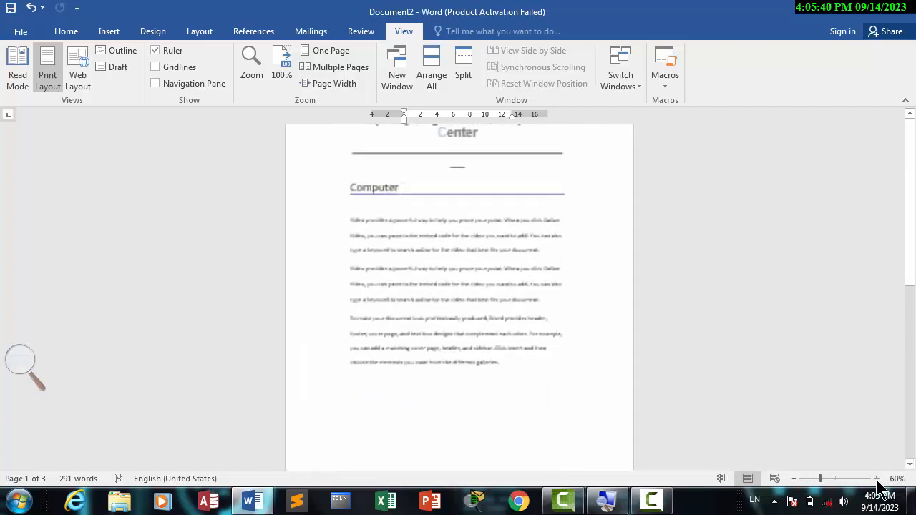
pyautogui.click(876, 478)
pyautogui.click(876, 478)
pyautogui.click(876, 478)
pyautogui.click(876, 478)
pyautogui.click(876, 478)
pyautogui.click(876, 477)
pyautogui.click(877, 478)
pyautogui.click(876, 478)
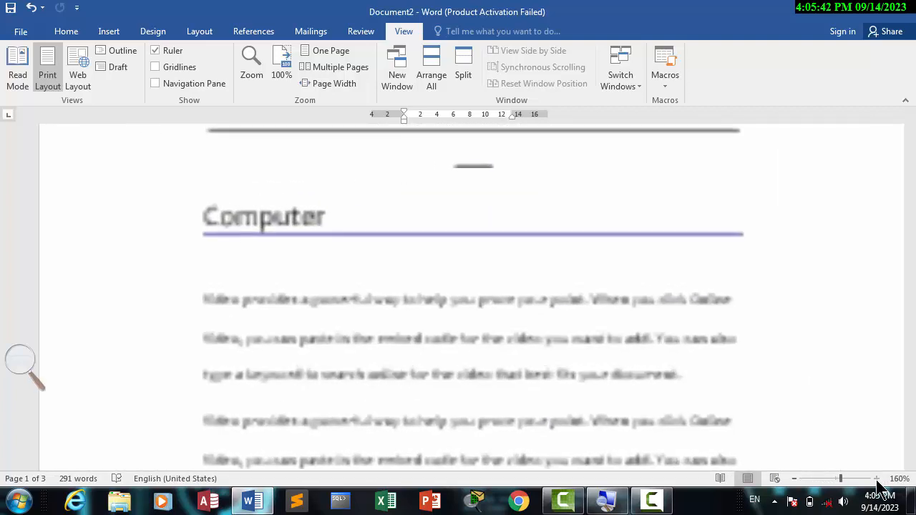
pyautogui.click(876, 478)
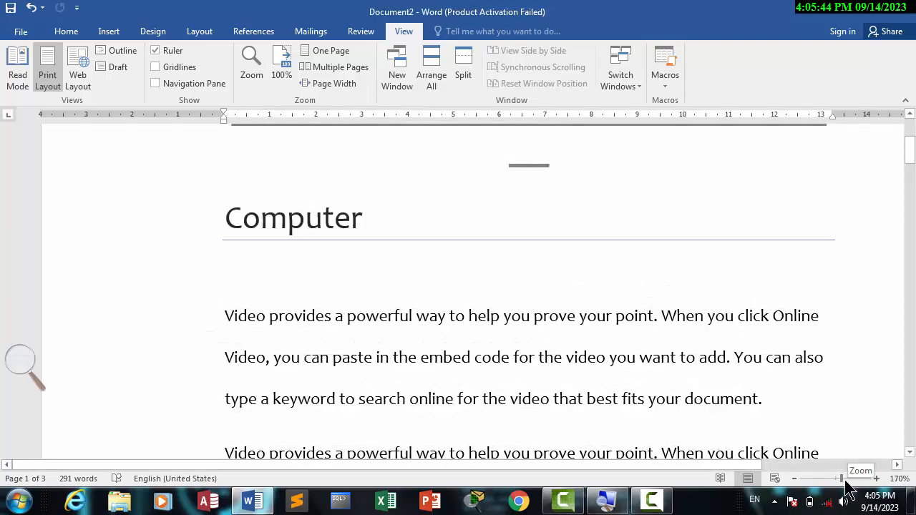
pyautogui.click(834, 479)
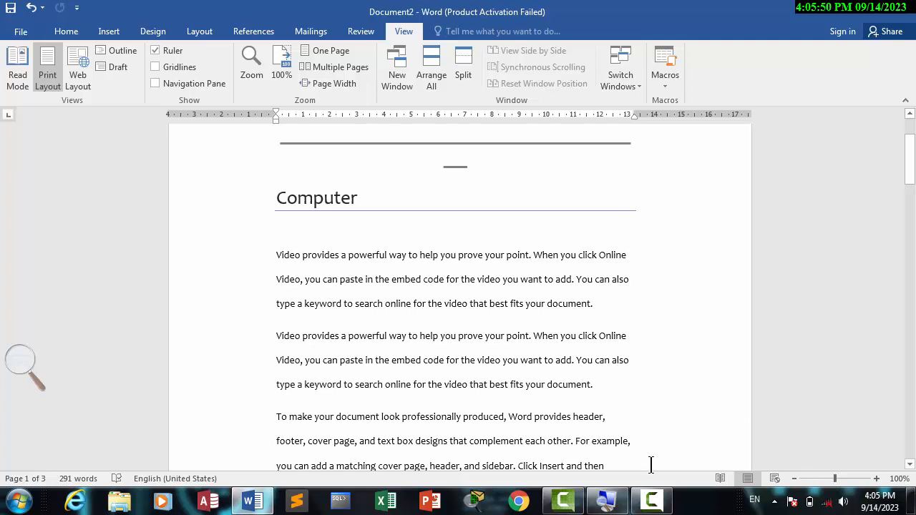
pyautogui.click(652, 510)
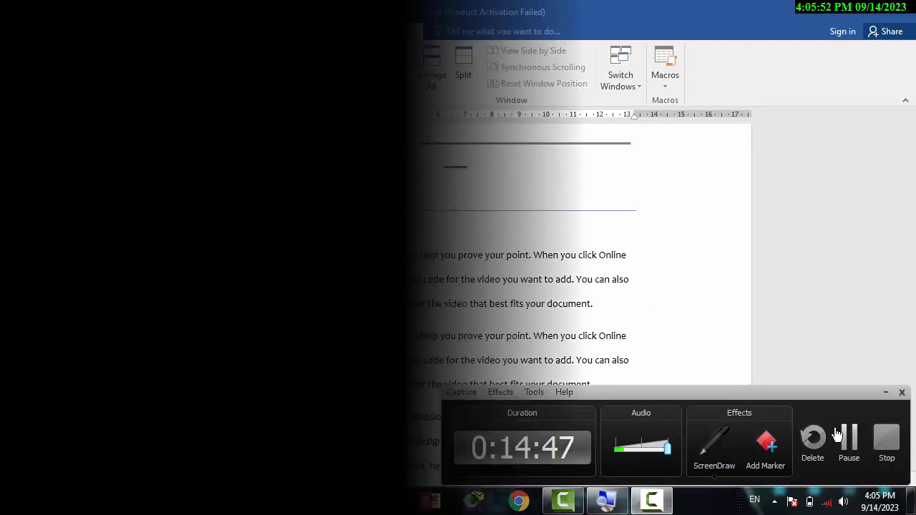